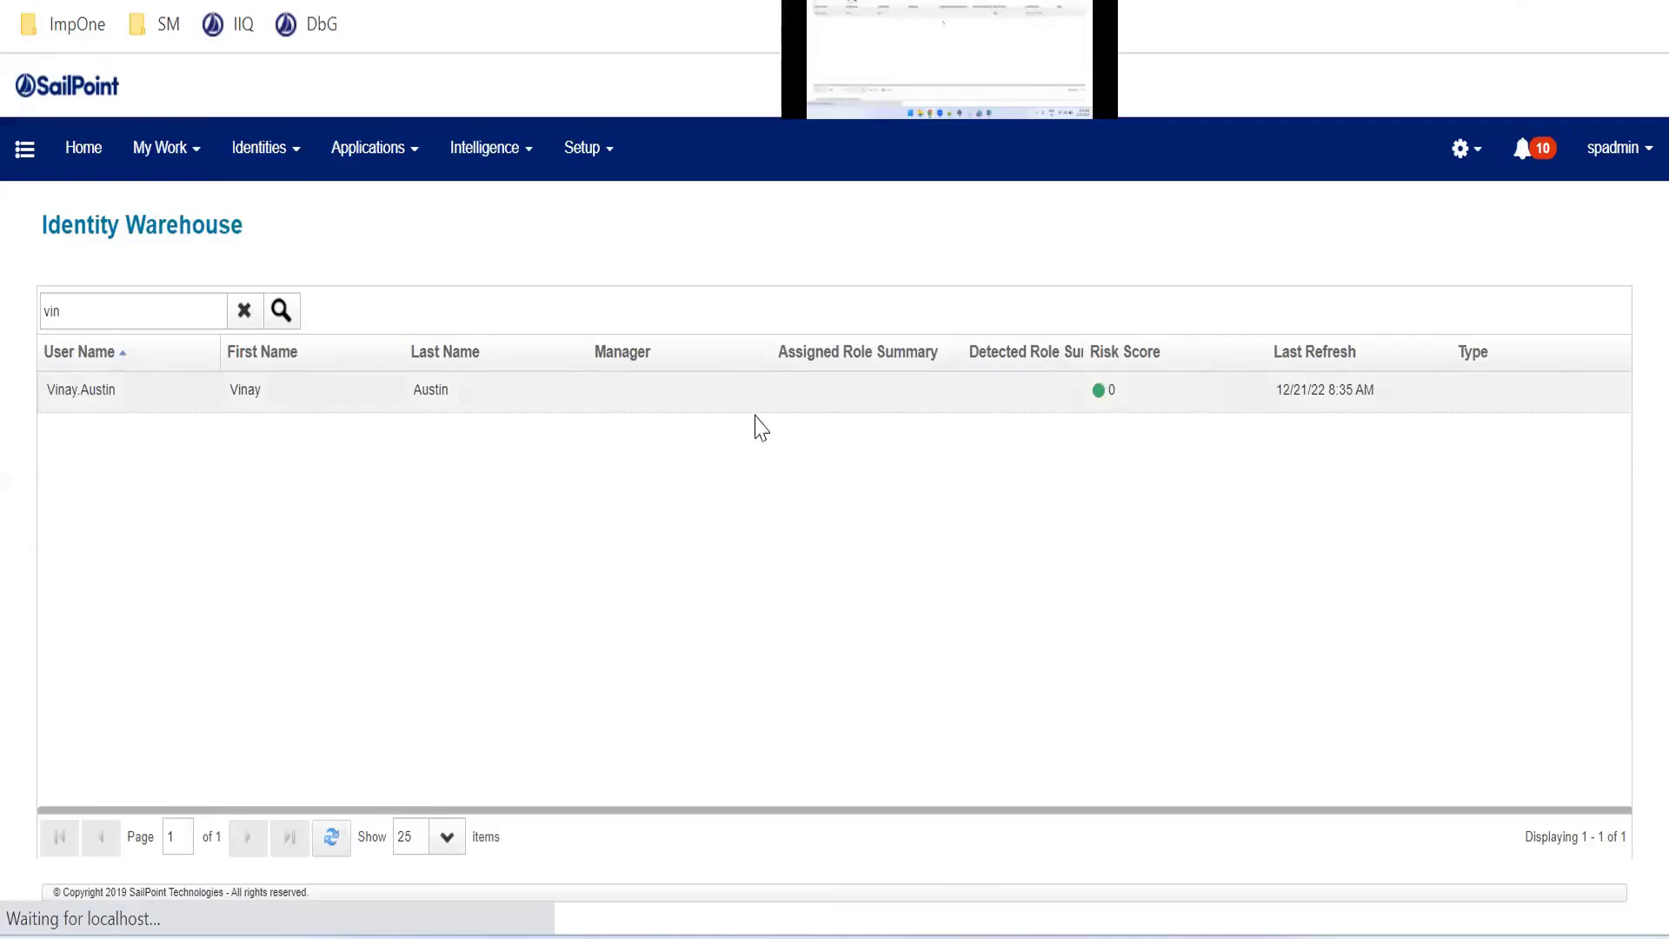
Open the found identity's Events tab and select the launched Joiner workflow name in the event summary
left_click(819, 320)
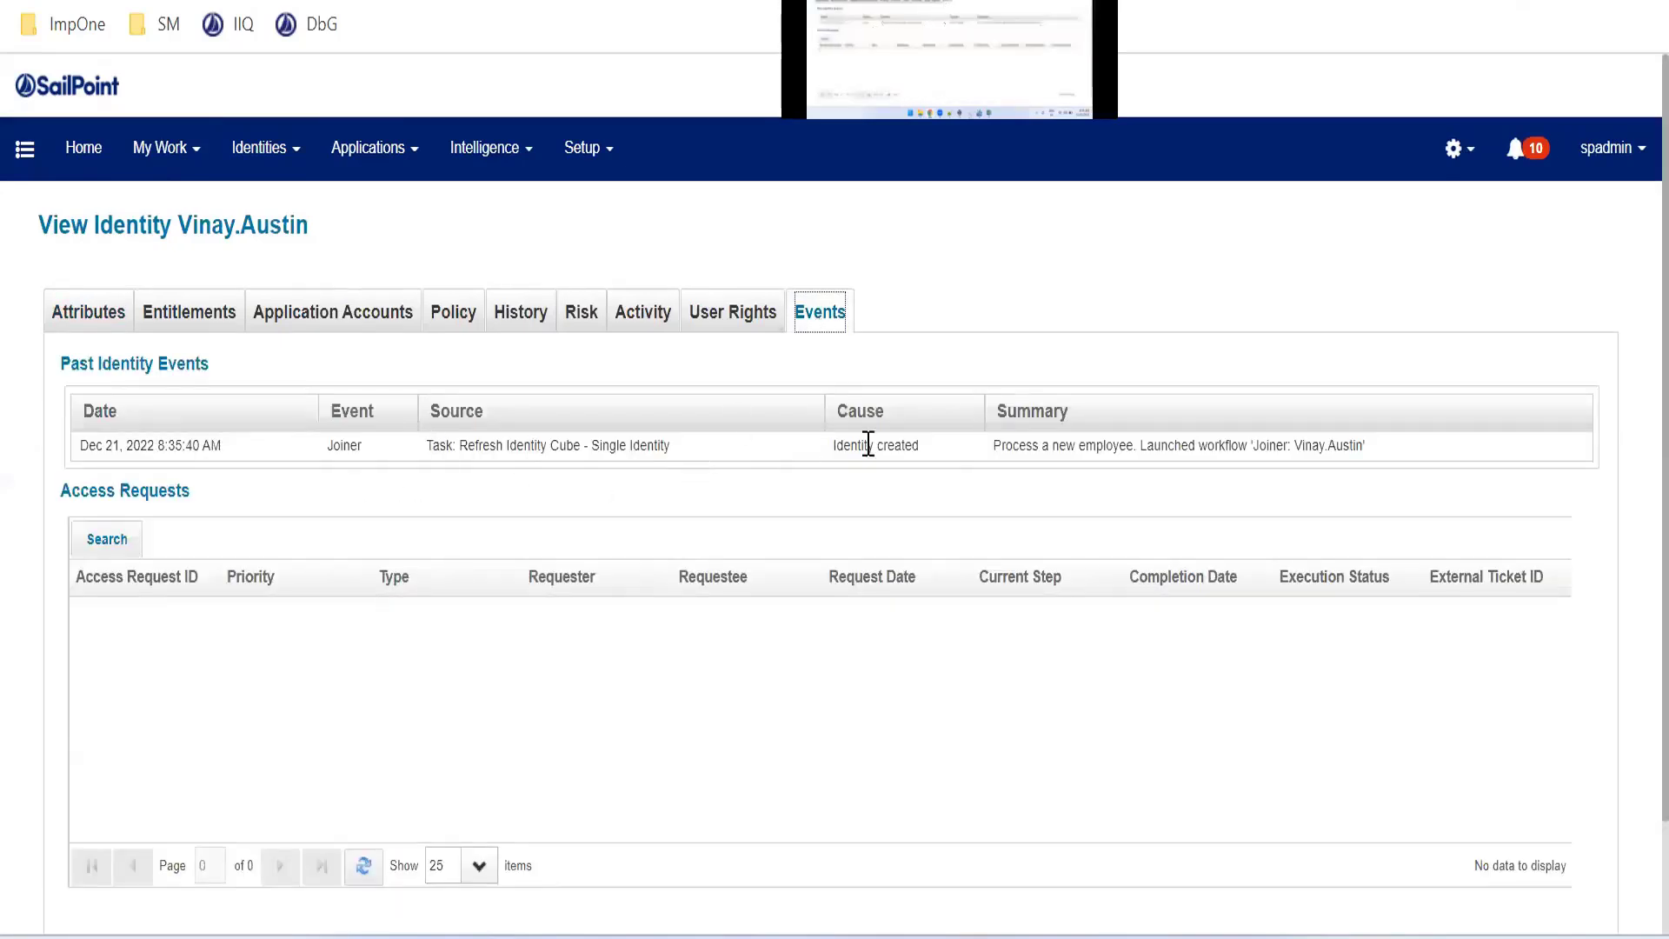
left_click(939, 461)
double_click(343, 445)
left_click_drag(1358, 447, 1260, 447)
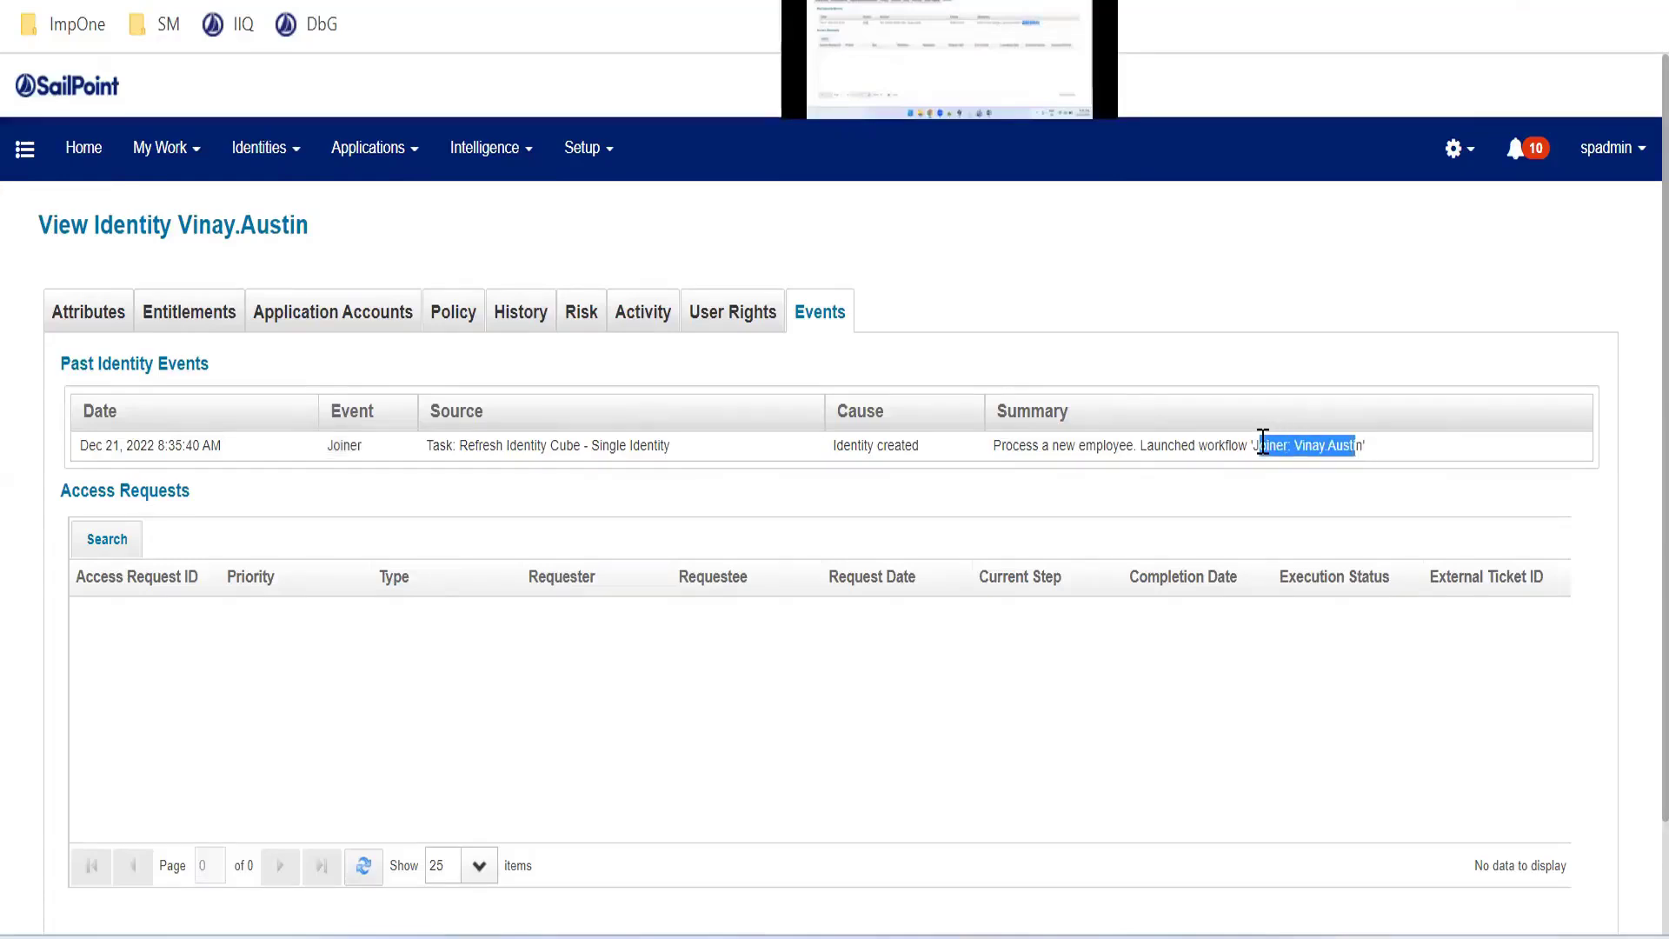
left_click(1287, 447)
left_click_drag(1365, 445, 1252, 445)
Open IdentityIQ and go to the Tasks setup page
left_click(330, 28)
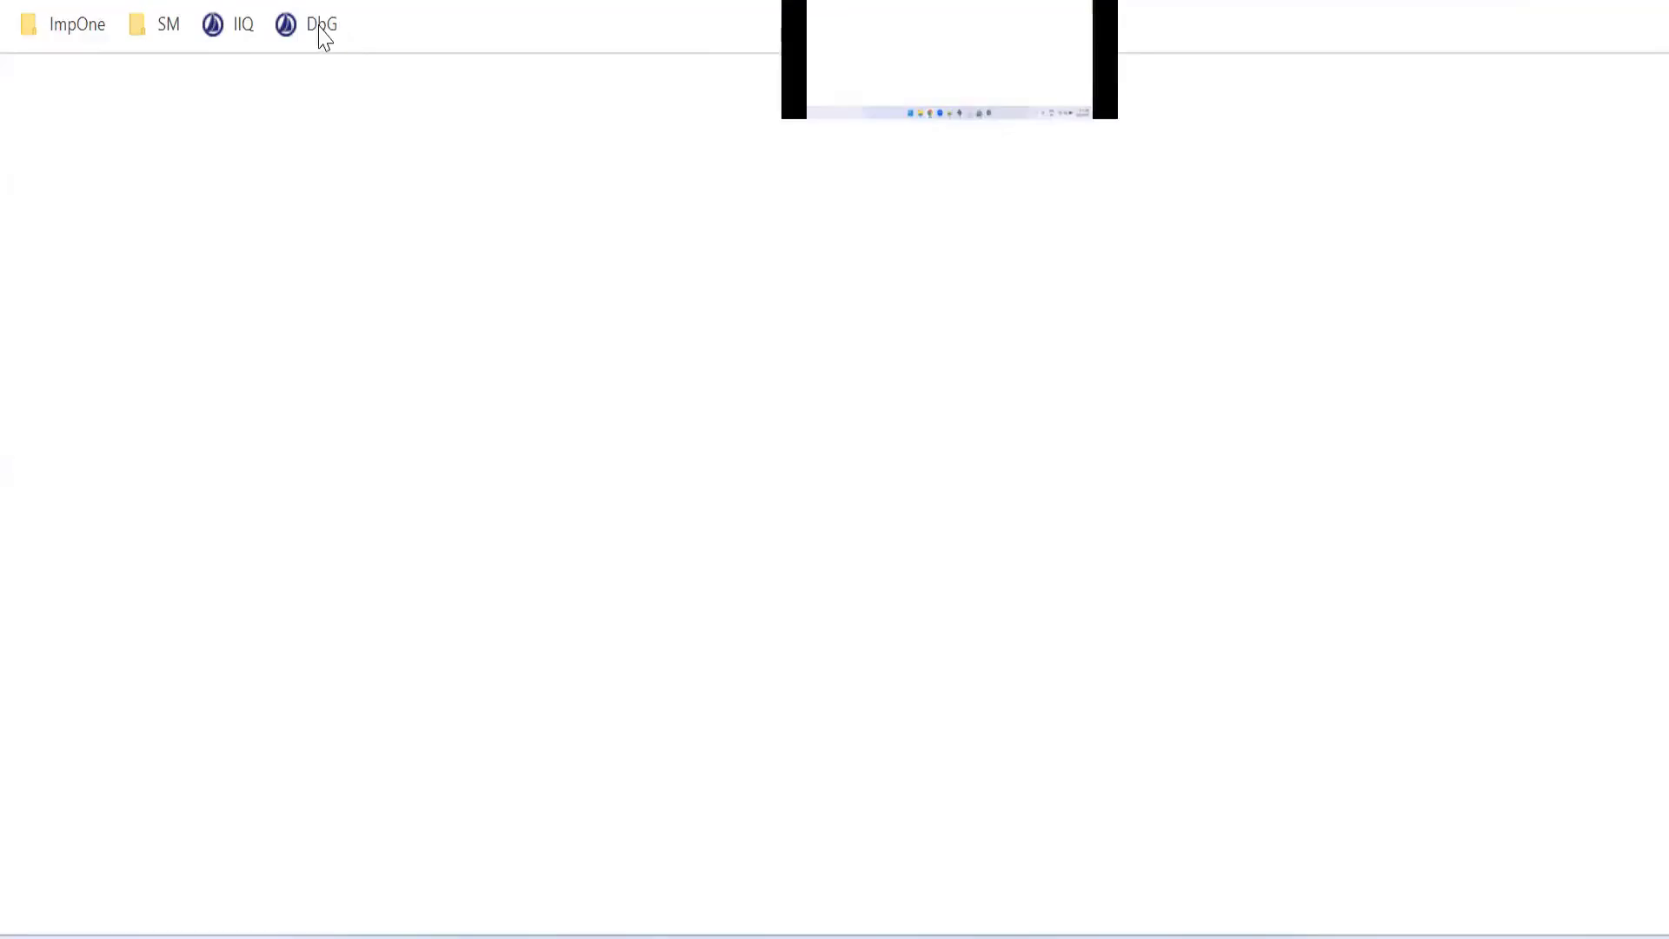
left_click(222, 28)
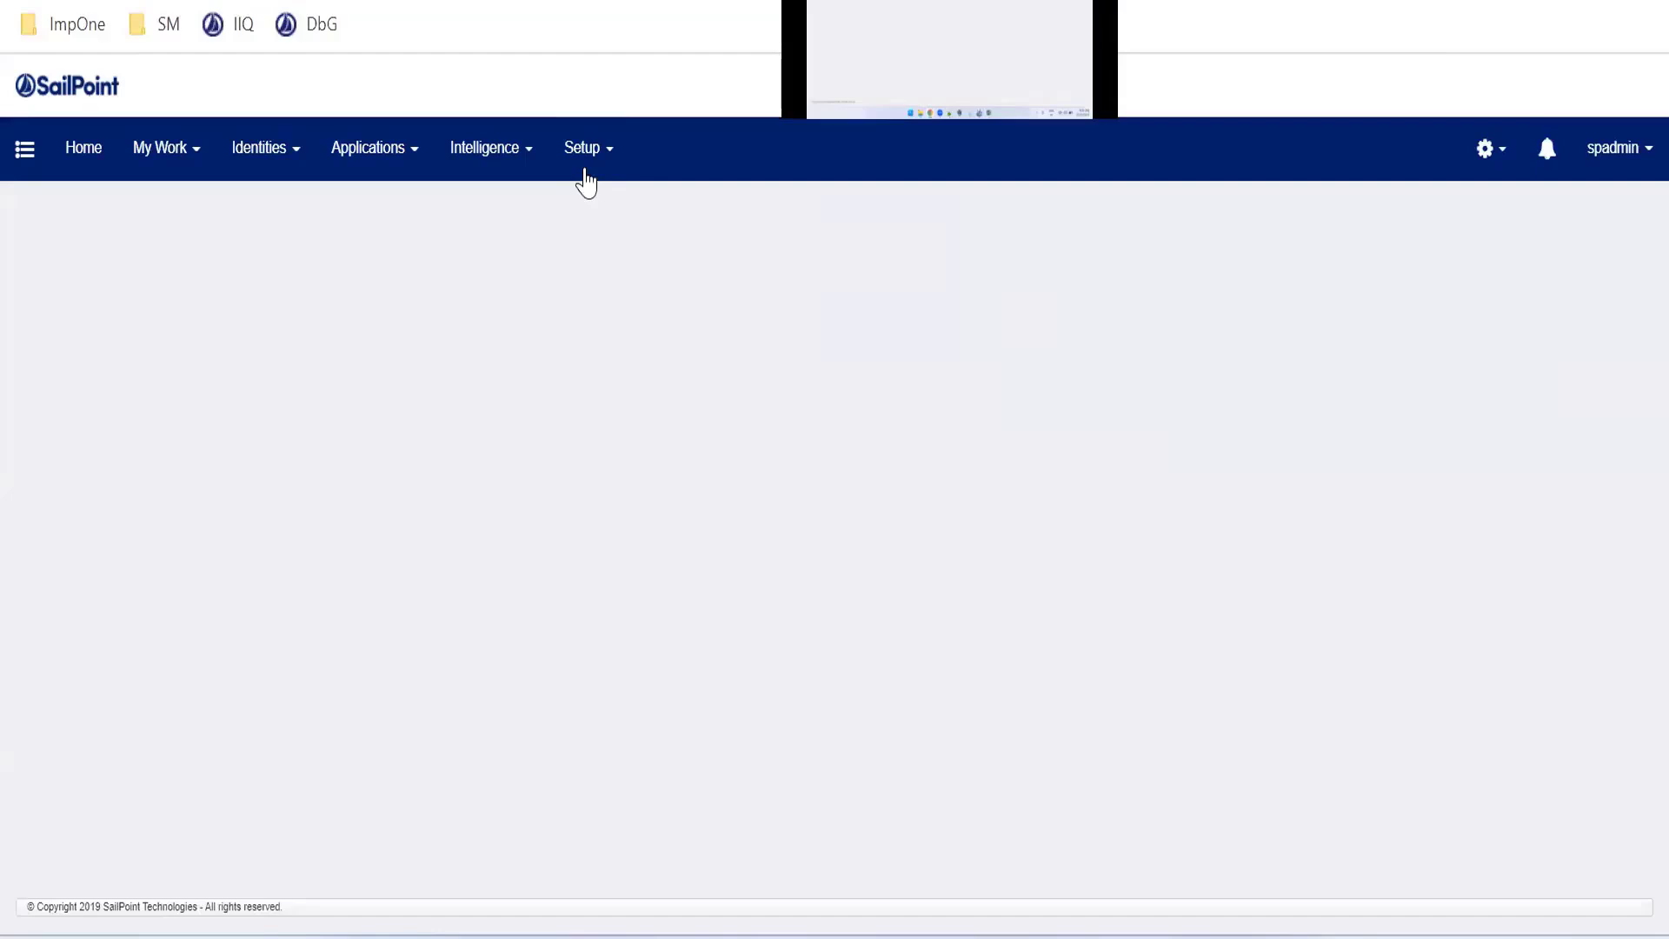
left_click(582, 167)
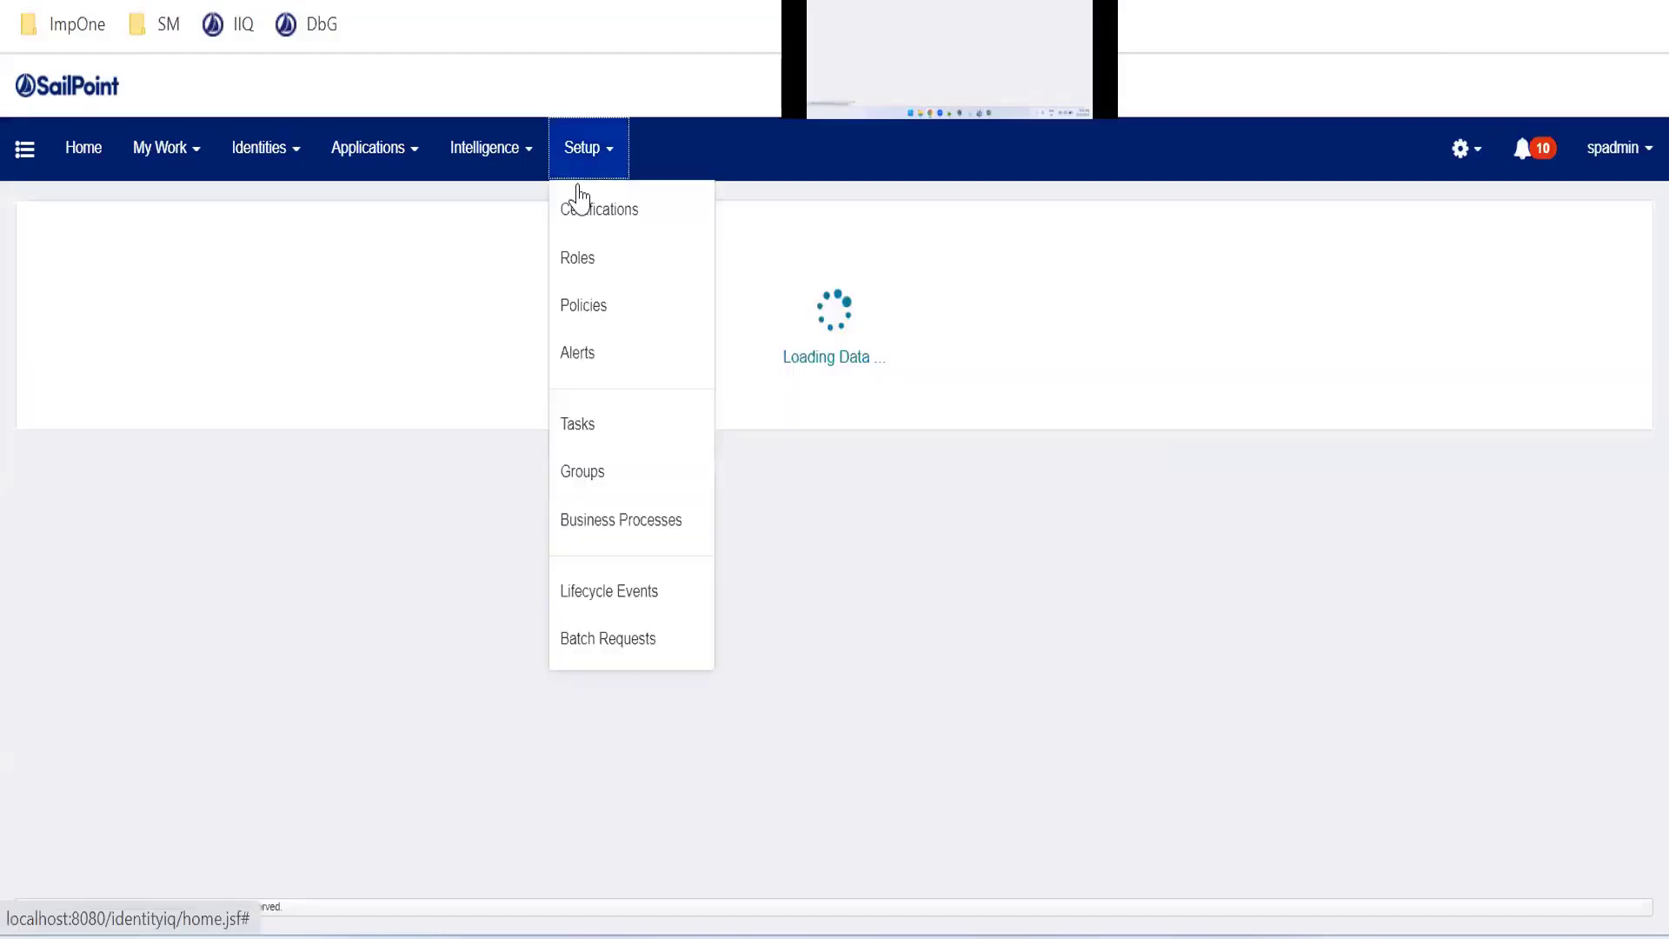
left_click(580, 426)
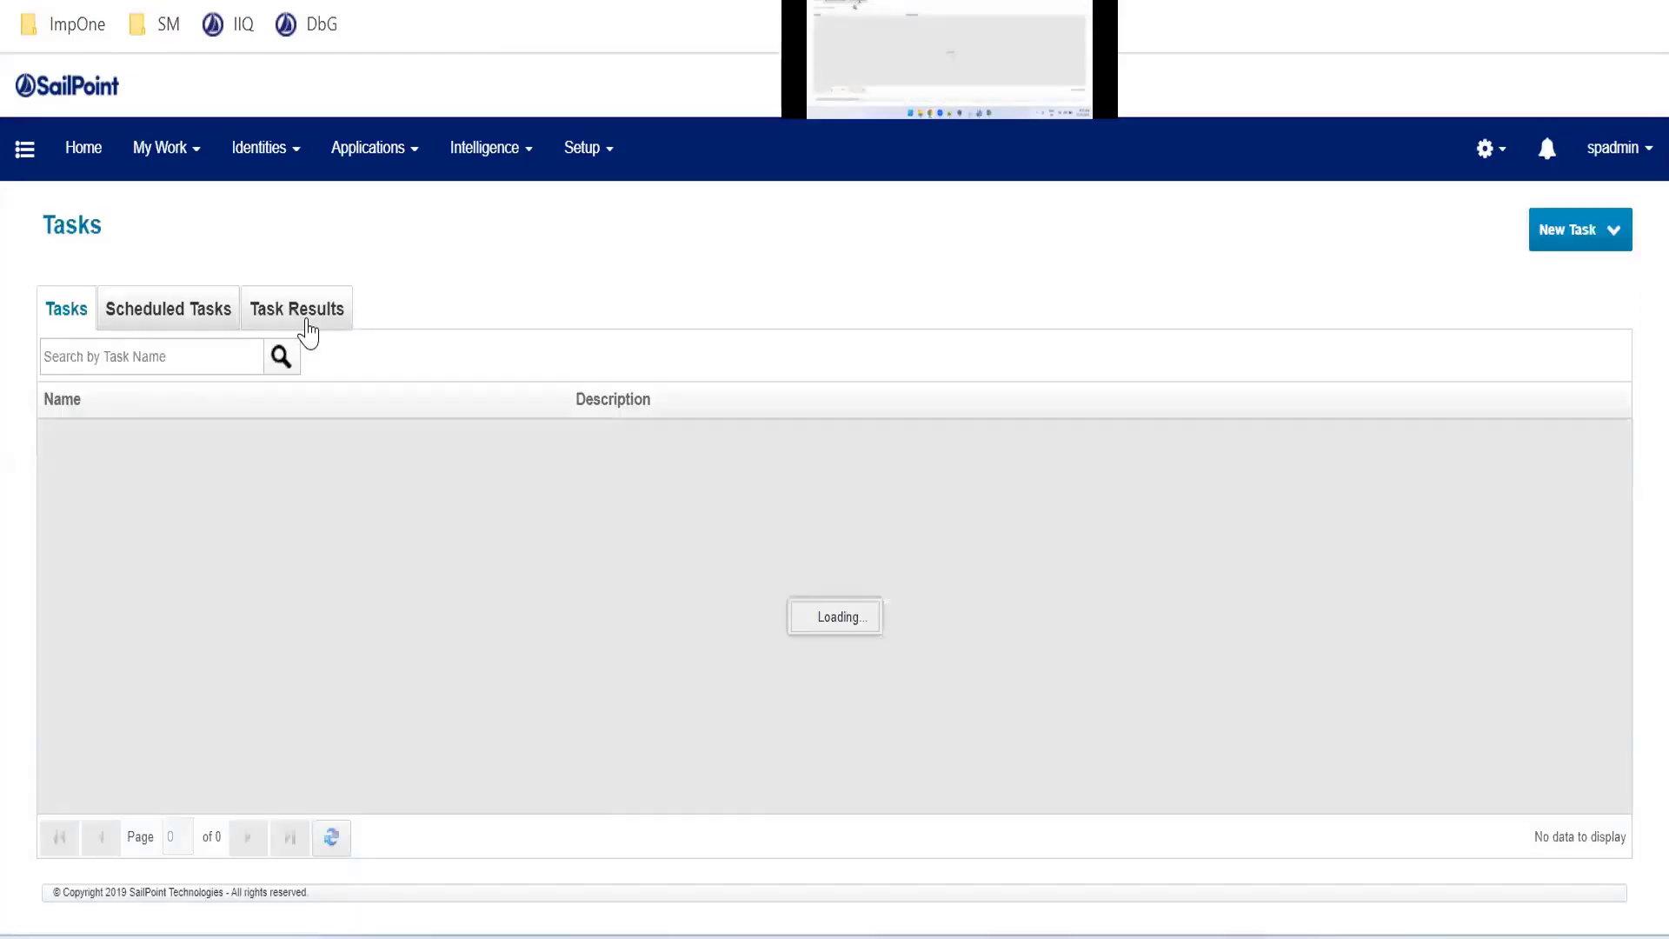
Search the Task Results for the pasted Joiner workflow name
left_click(302, 319)
left_click(249, 354)
left_click(453, 357)
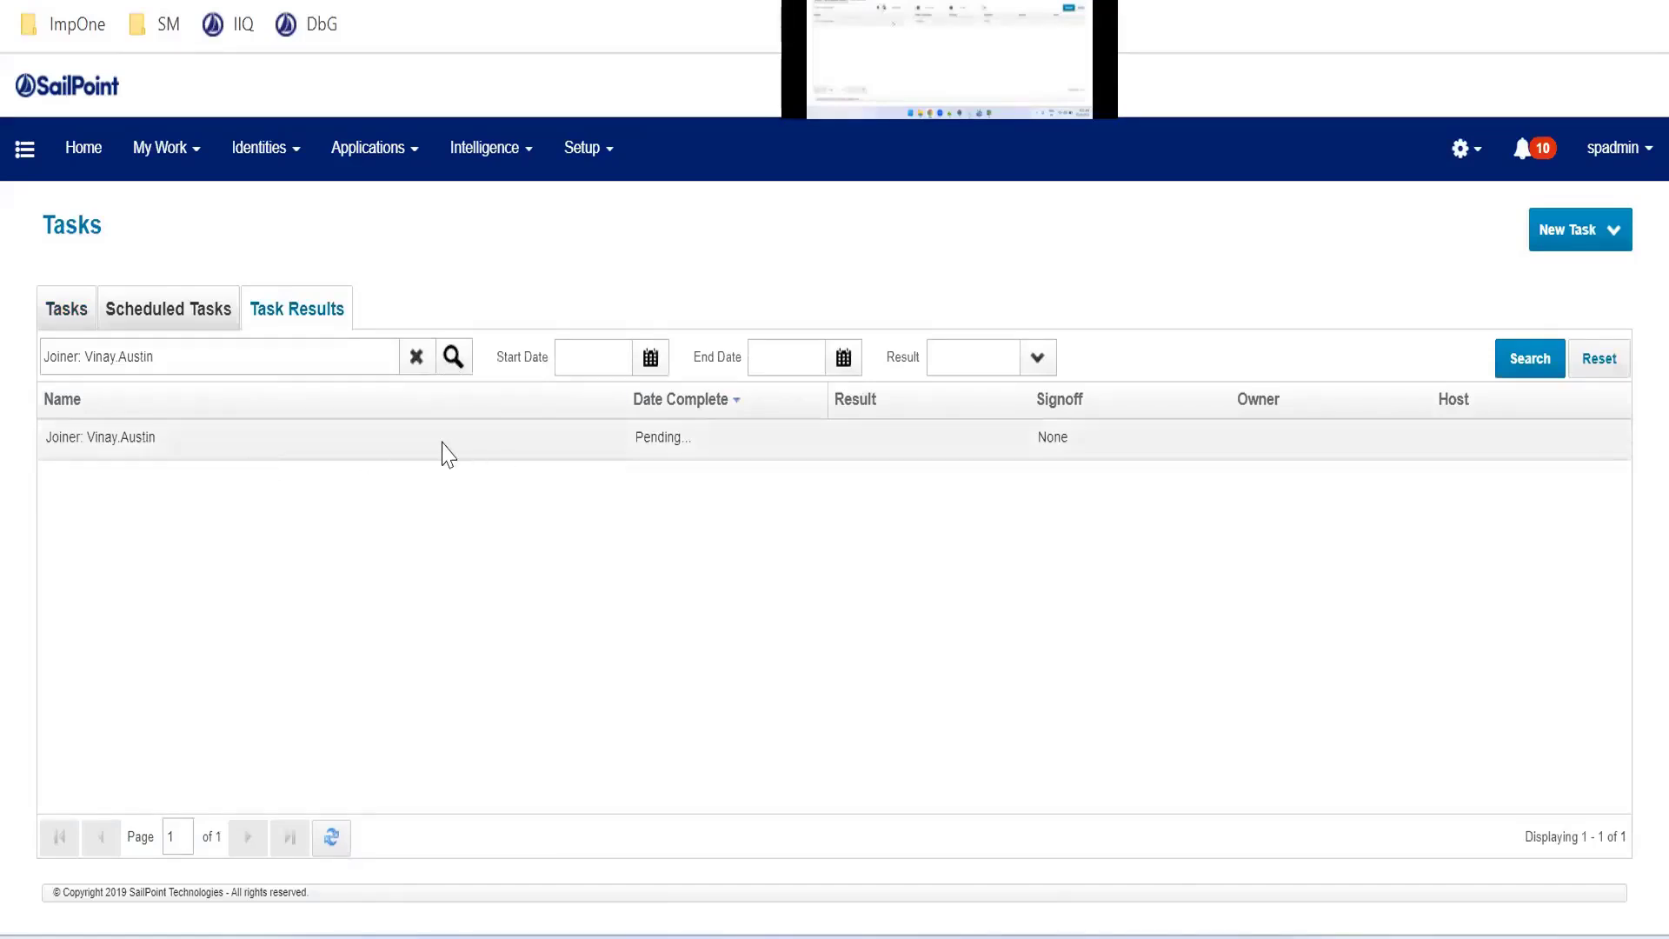
Search task results for another new joiner by replacing the name part of the query
left_click(228, 356)
left_click_drag(83, 356, 174, 356)
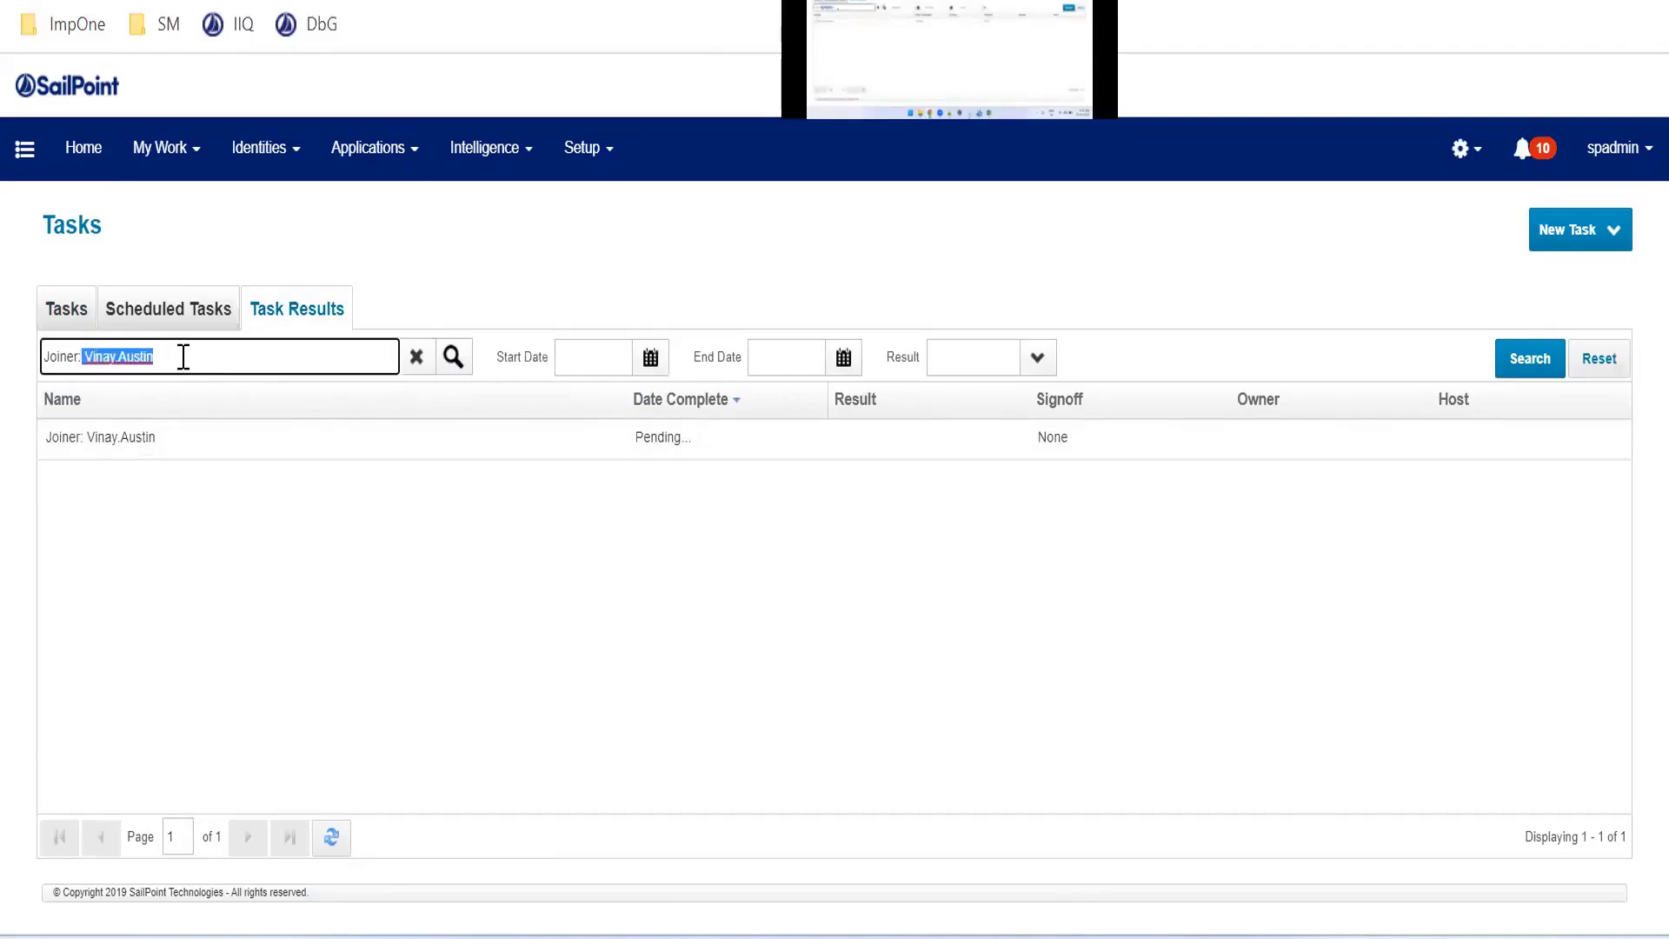
type("ram")
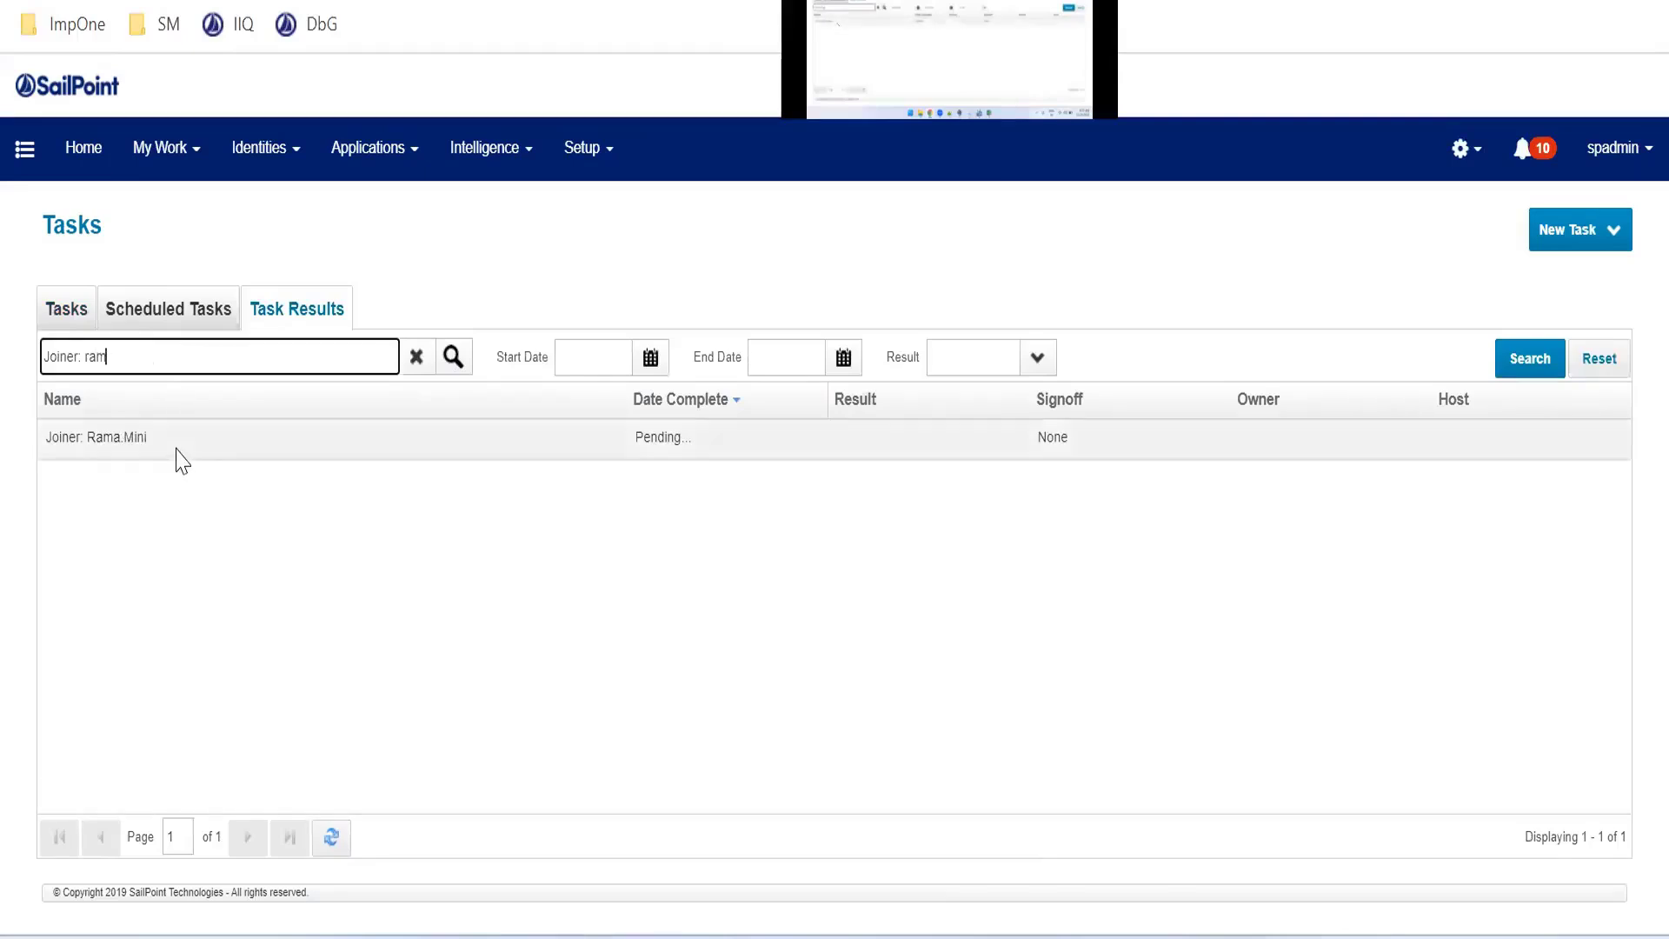
Clear the task results search filter to list all results
double_click(106, 362)
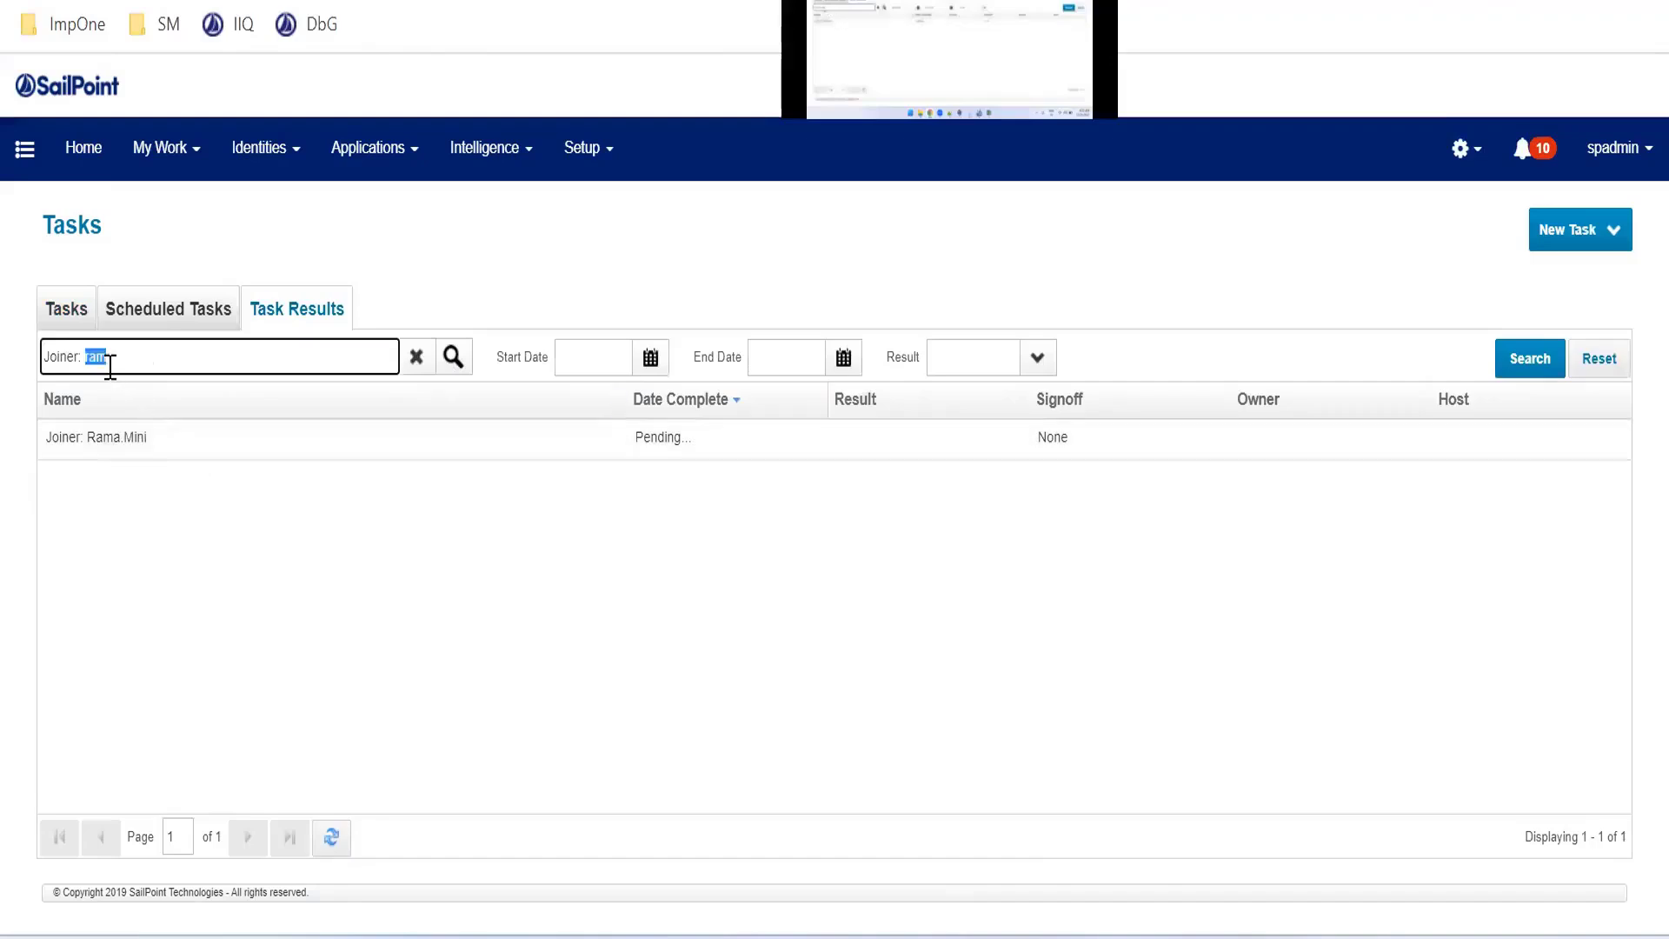
type("naven")
key("BackSpace")
key("BackSpace")
left_click(417, 357)
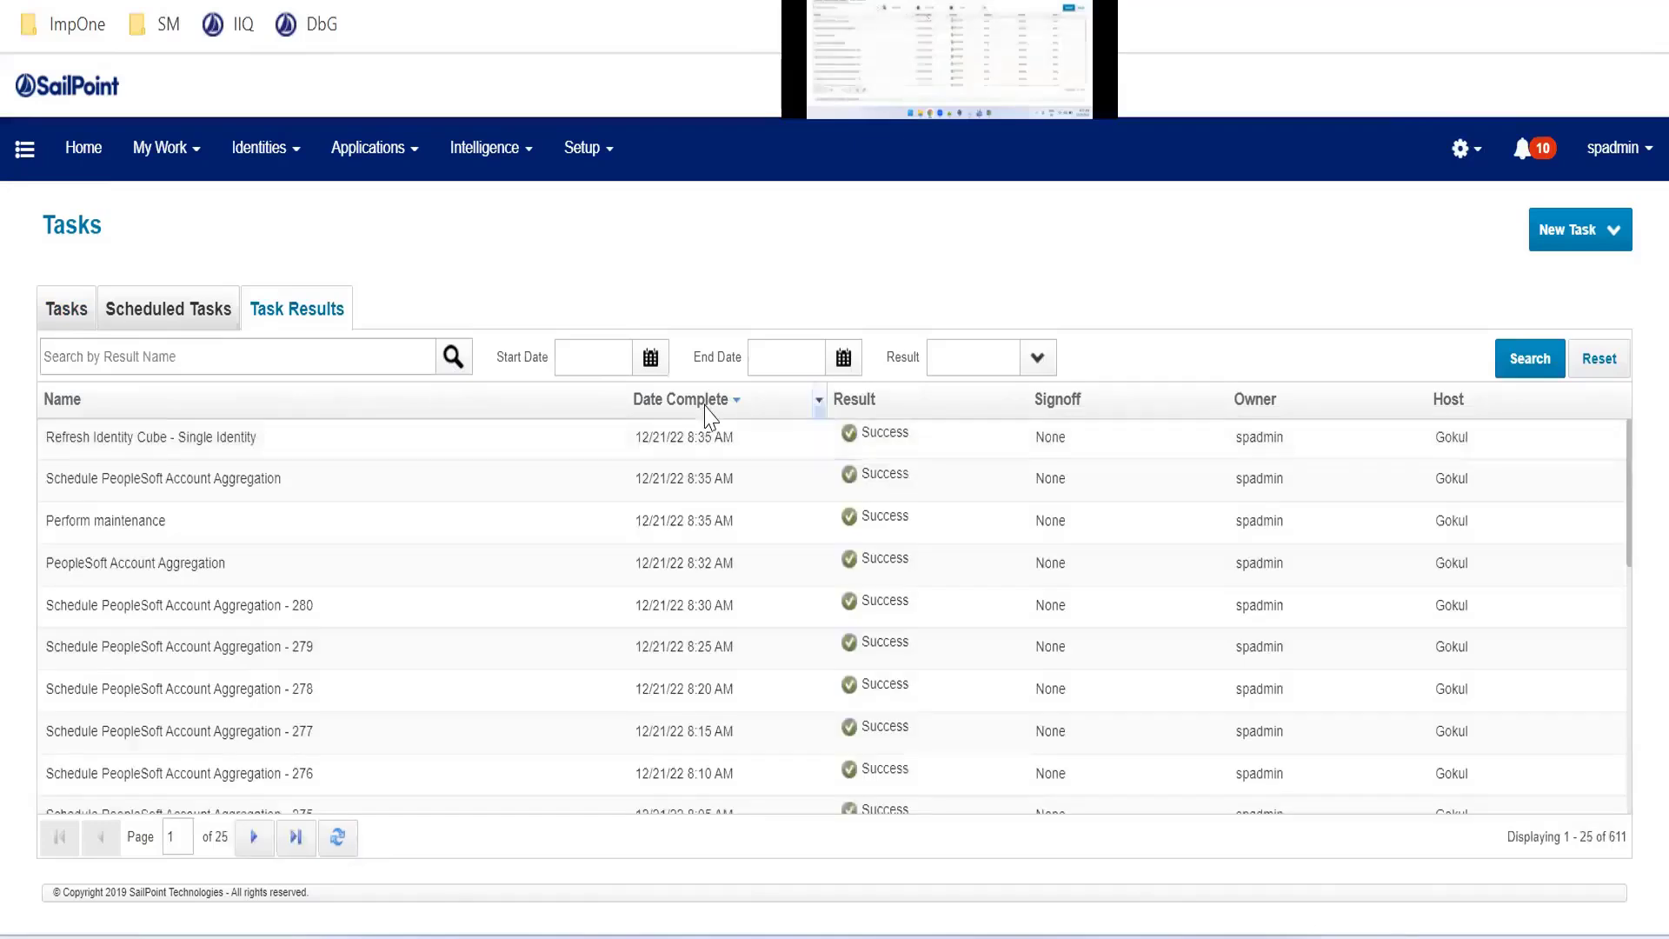
Sort task results by Date Complete and scroll to the pending Joiner workflows
left_click(707, 405)
scroll(442, 574, "down", 2)
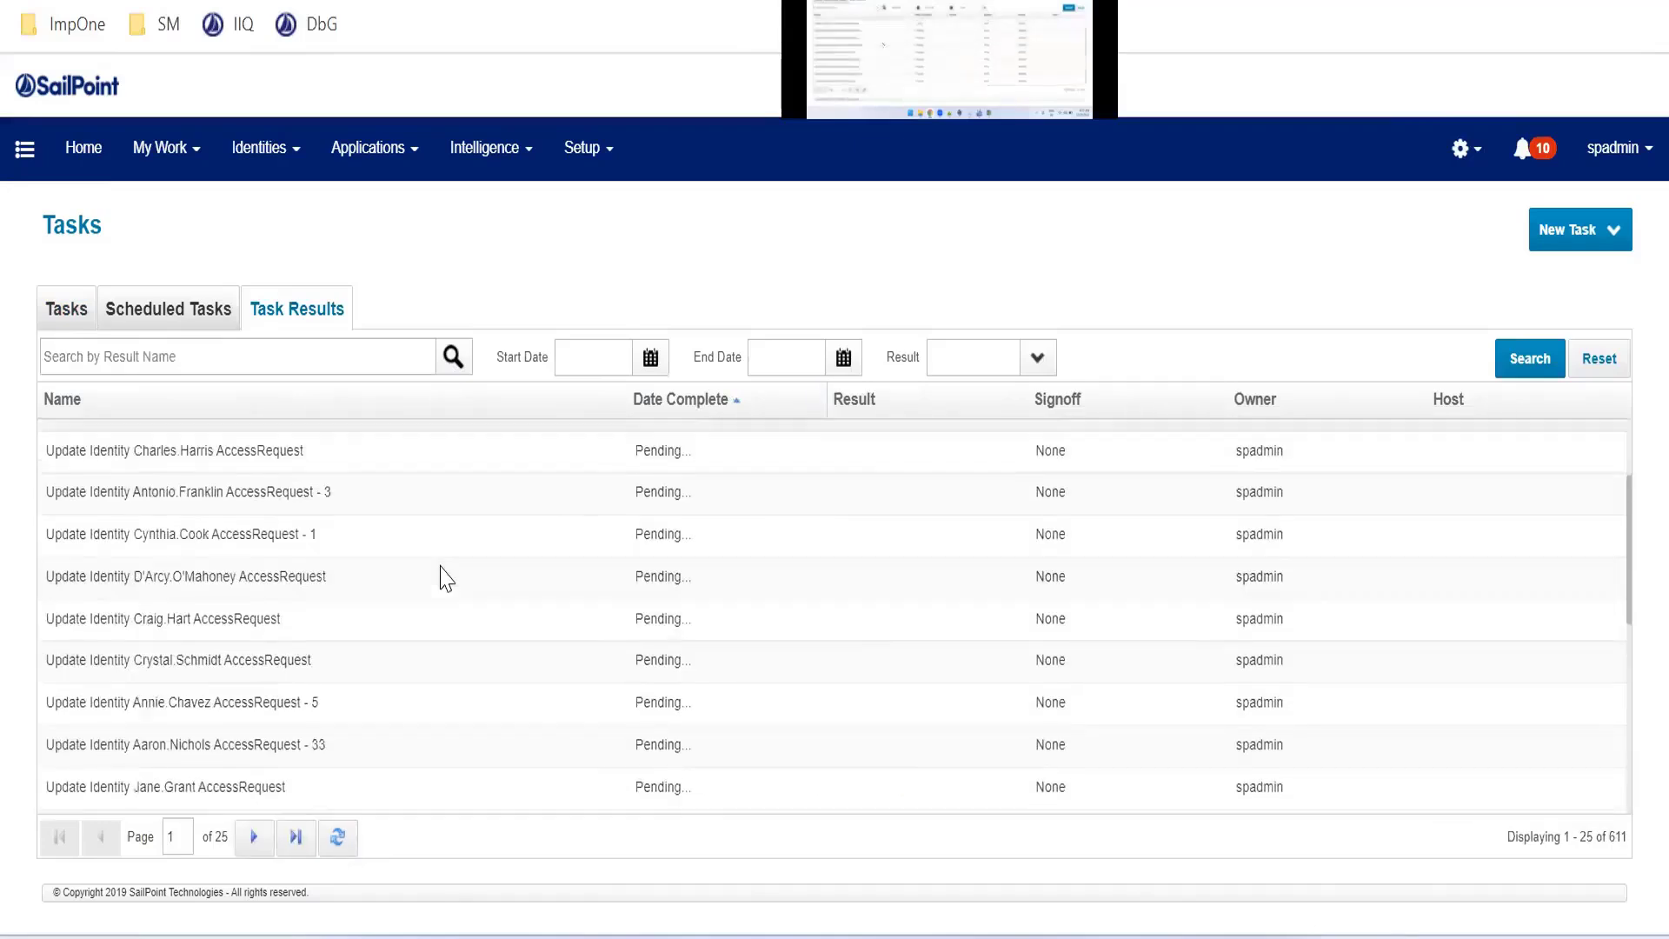
scroll(442, 576, "down", 3)
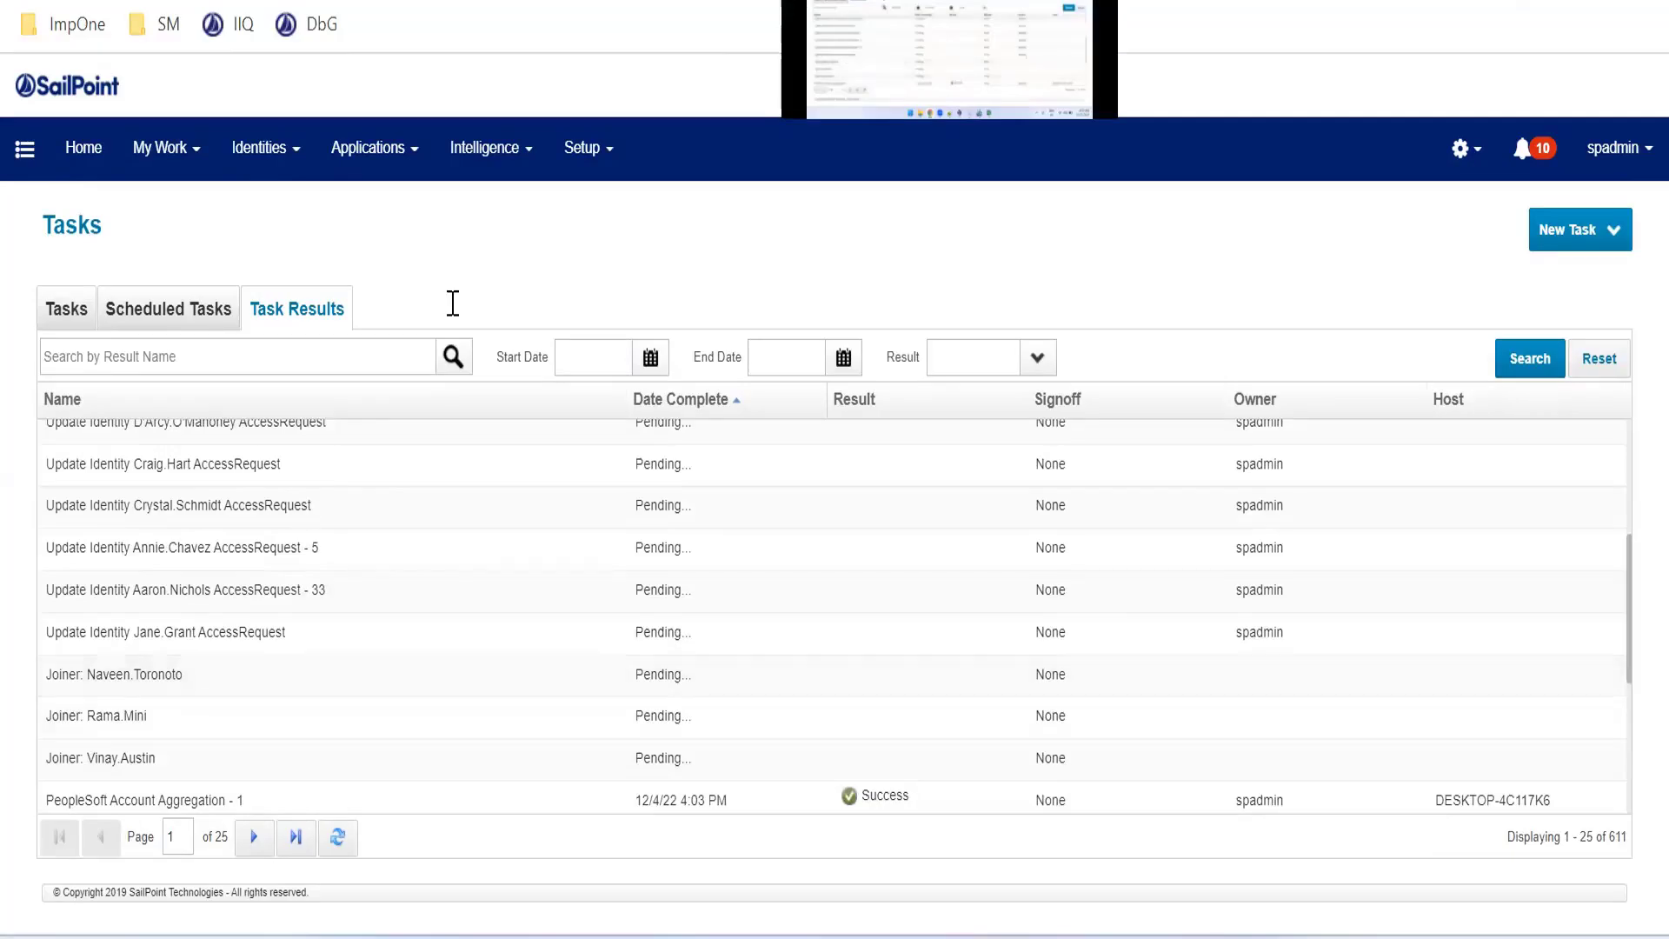
key("ctrl+t")
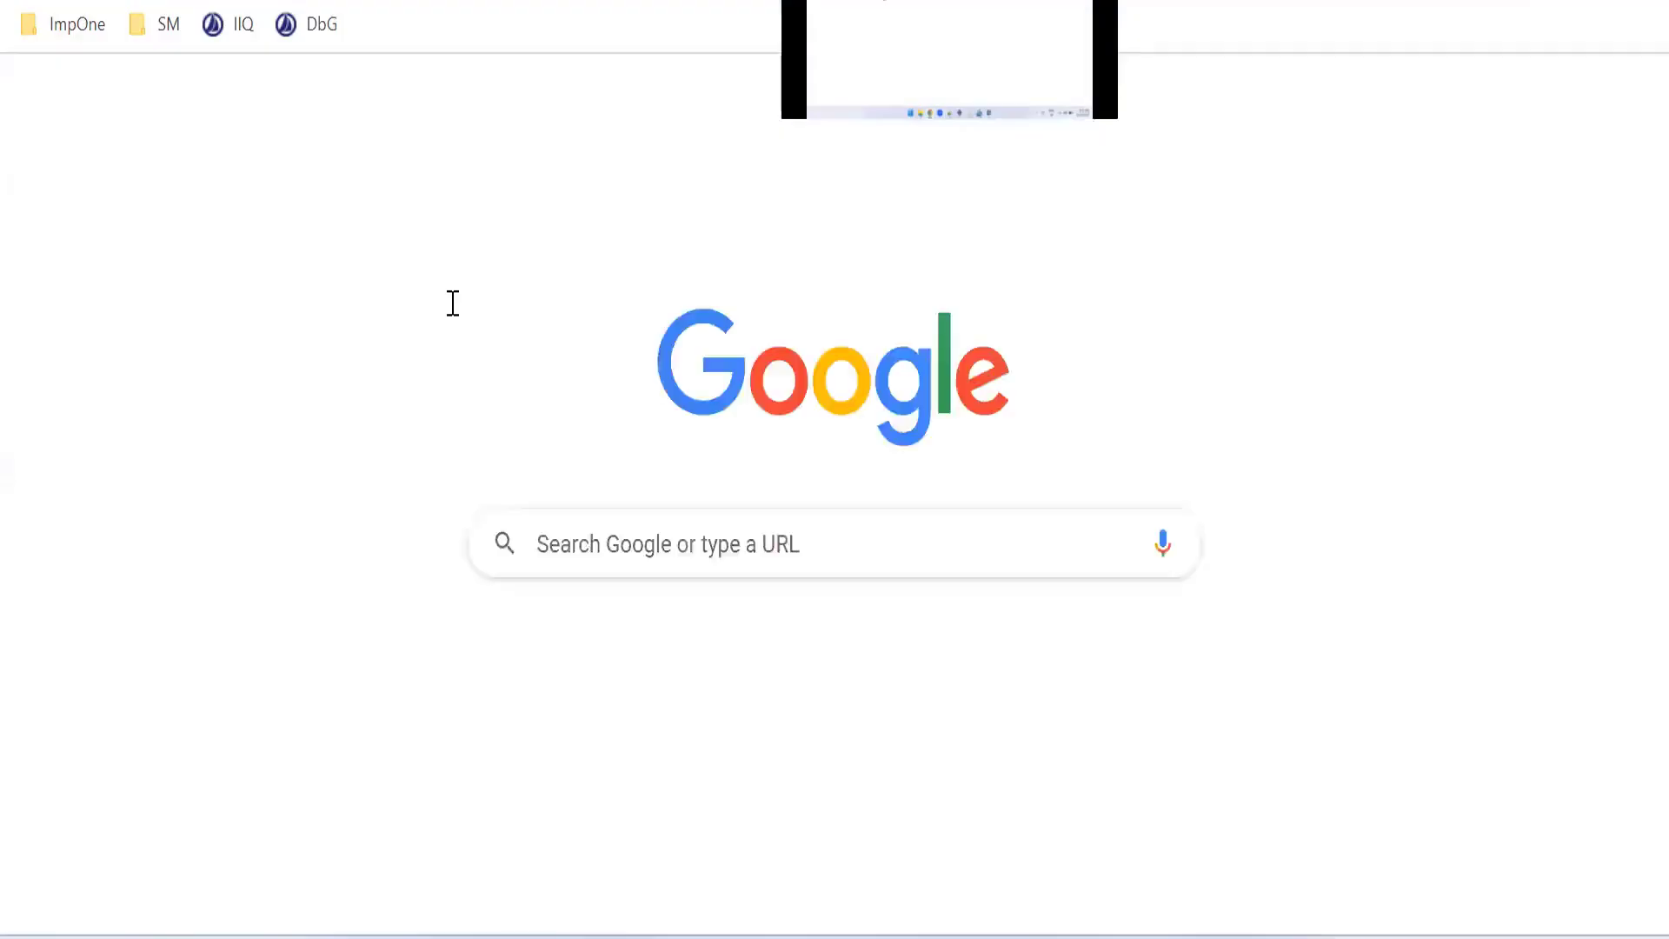
key("ctrl+w")
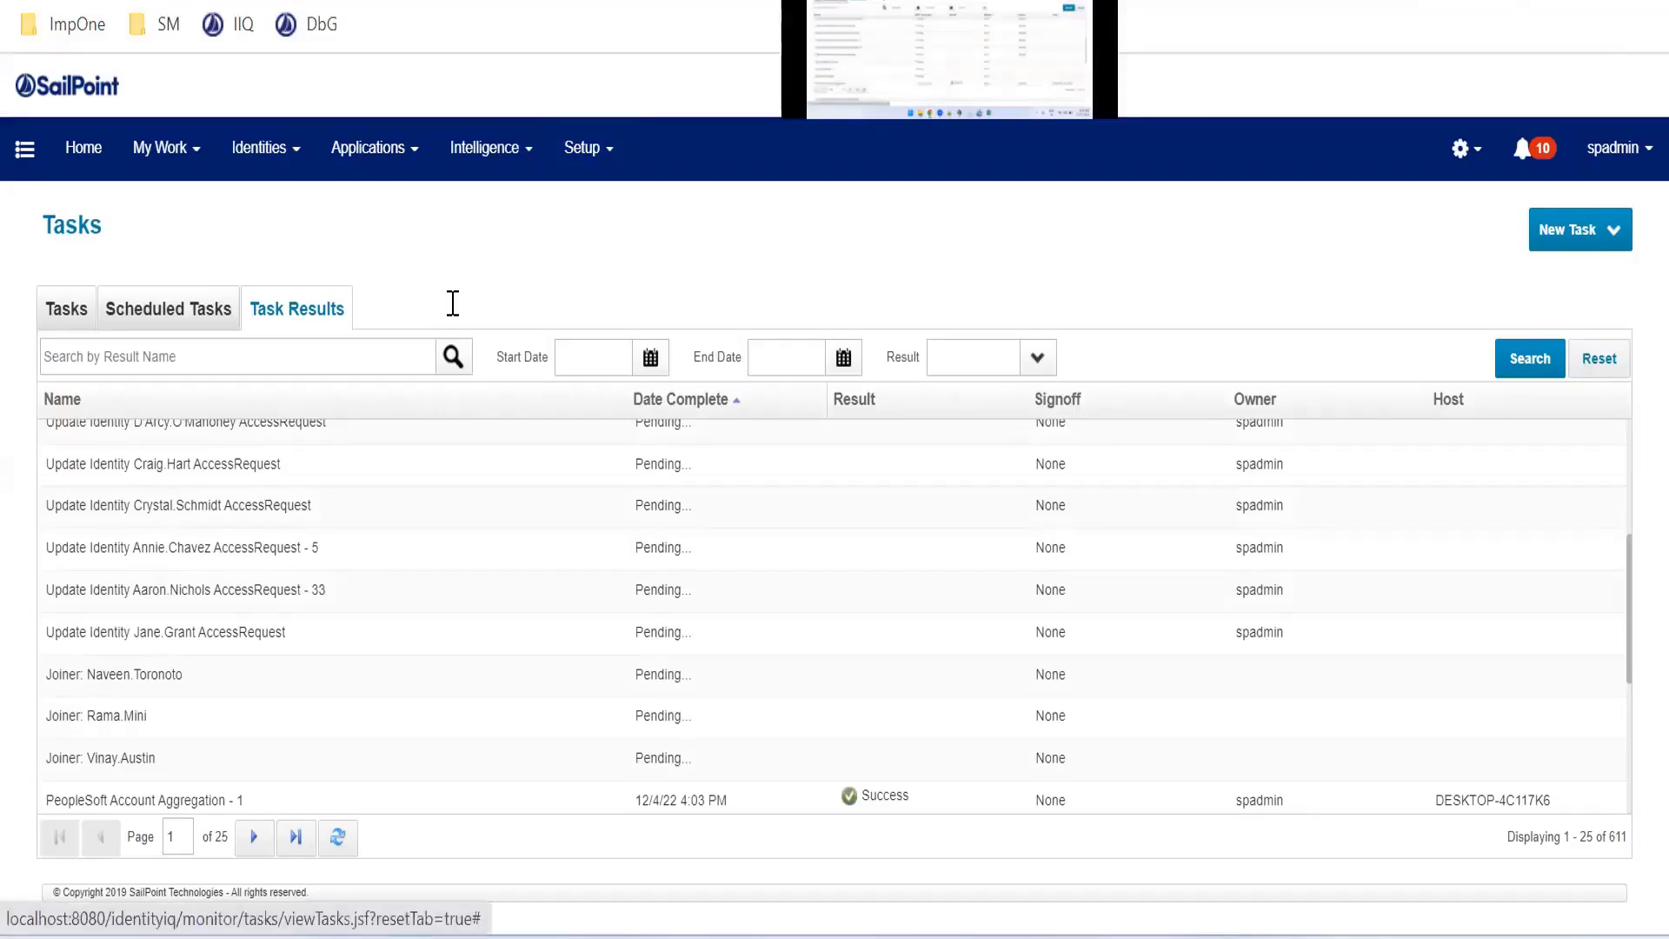
left_click(269, 1)
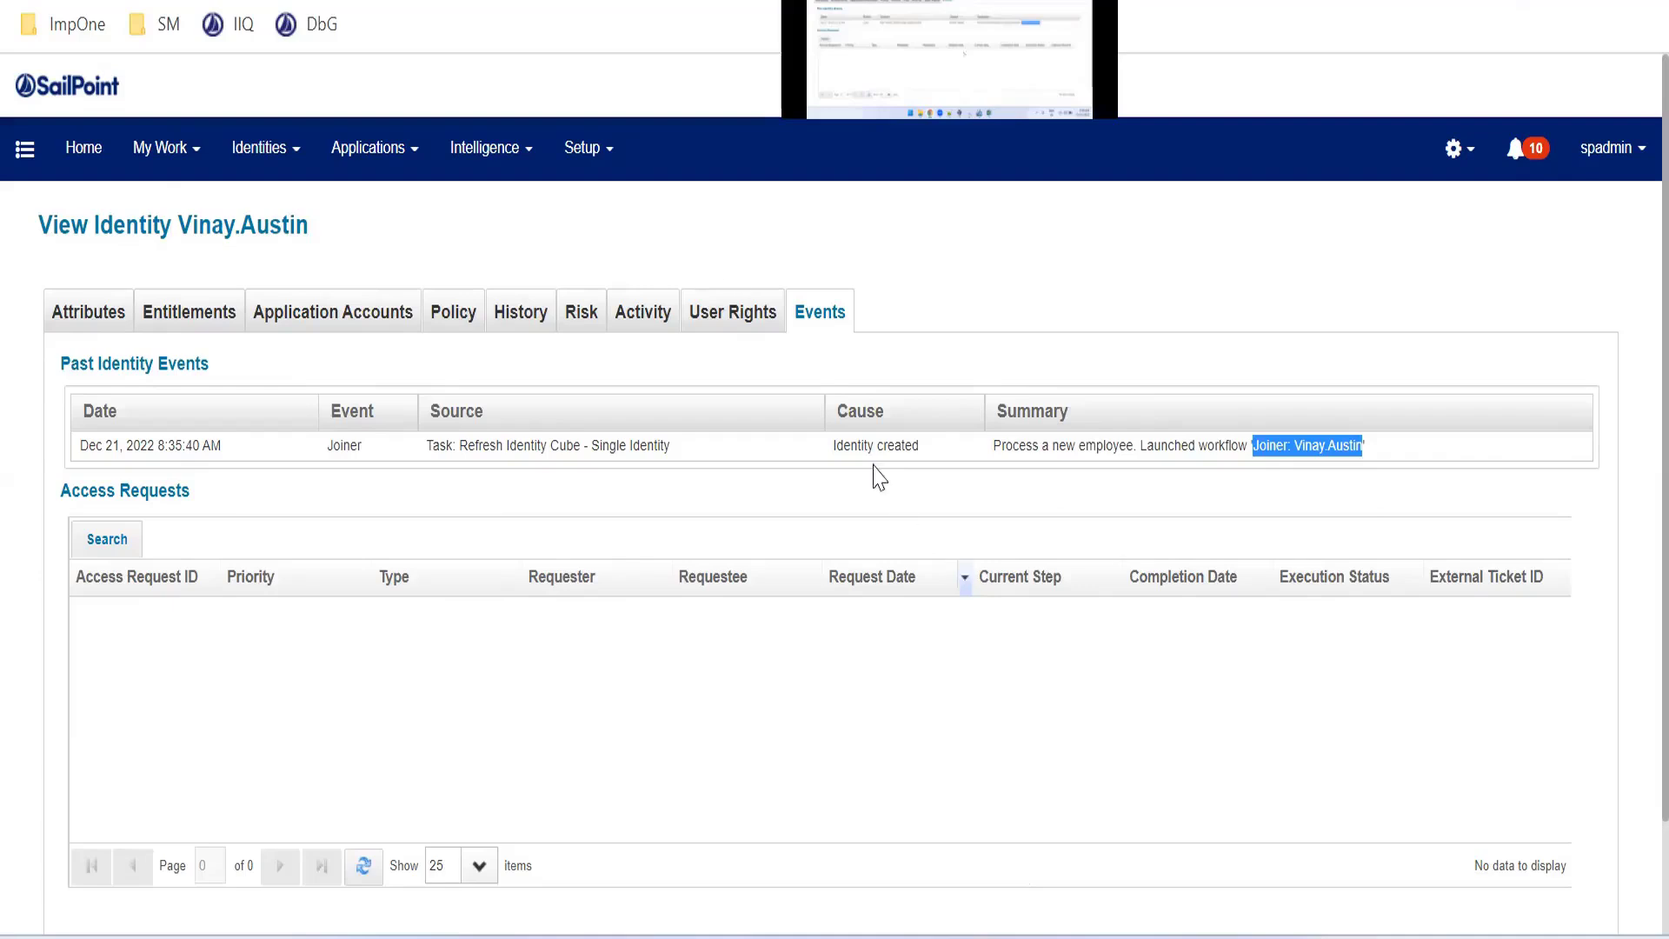
left_click(573, 3)
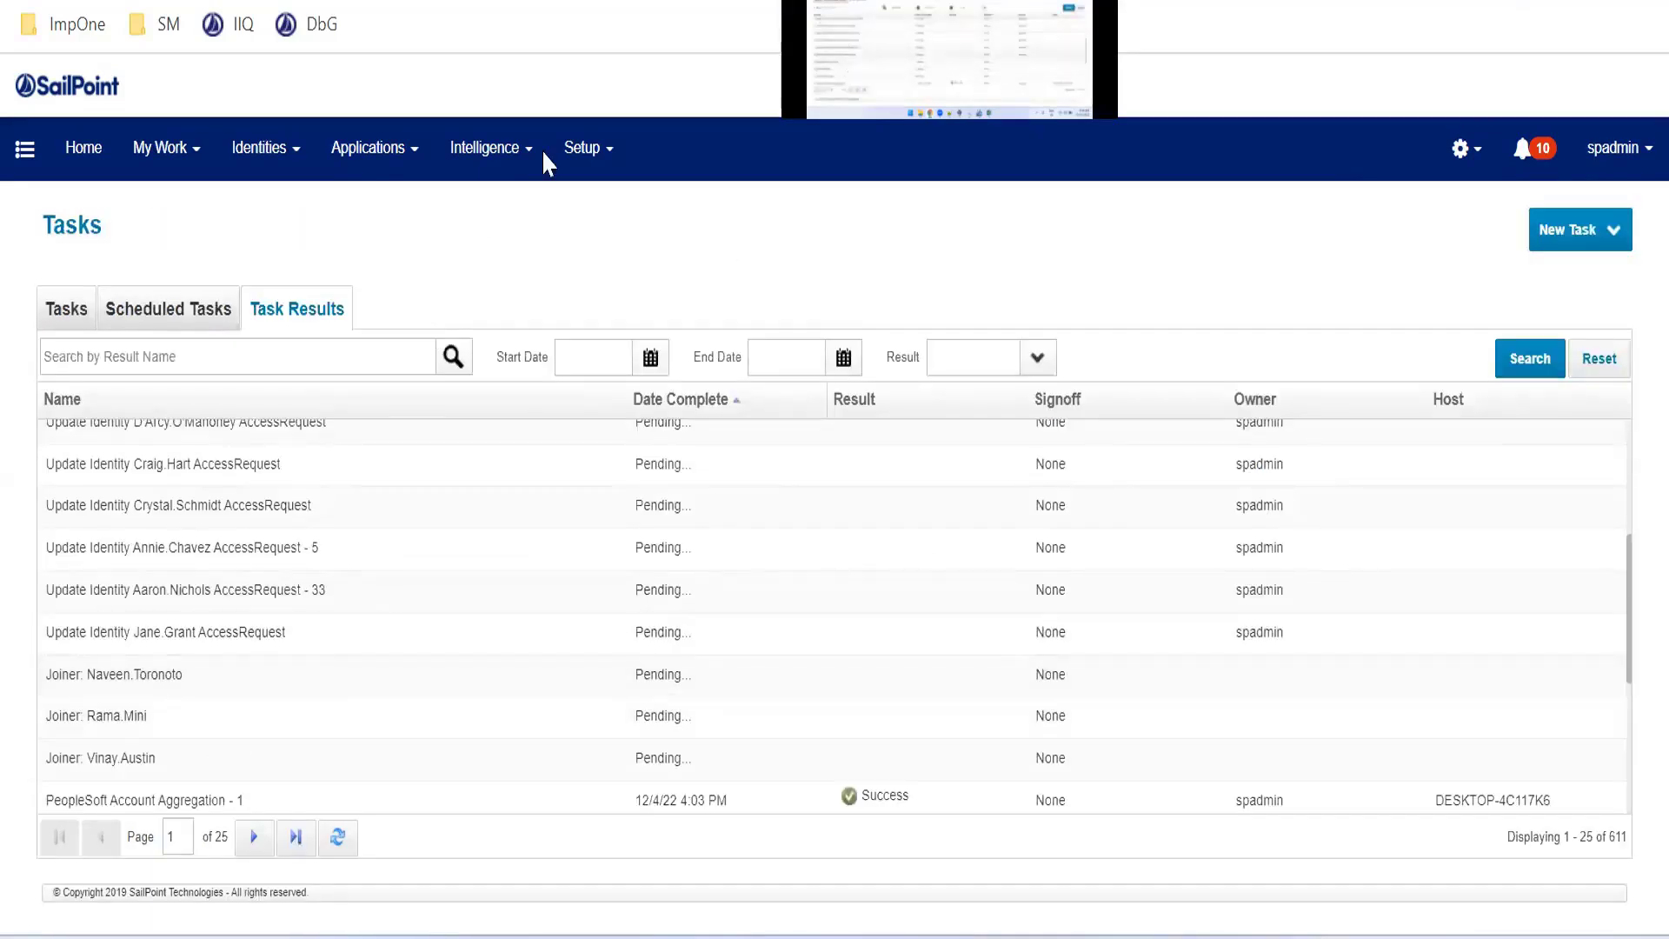
Open the Joiner lifecycle event definition from Setup in a new tab
key("ctrl+t")
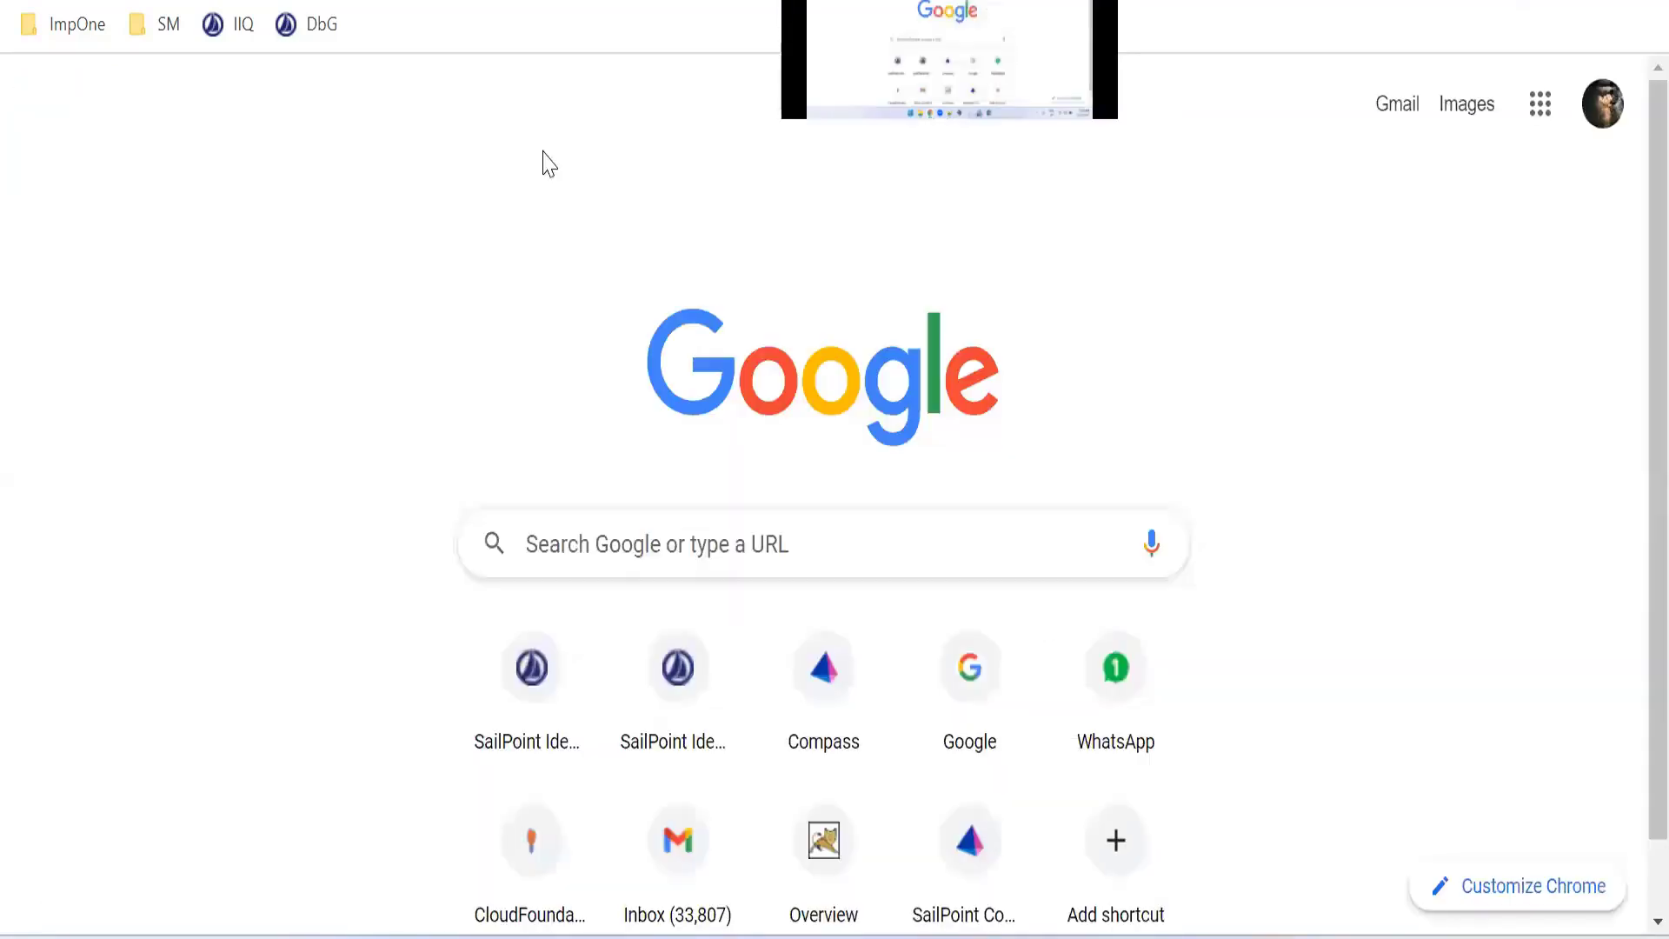
left_click(238, 28)
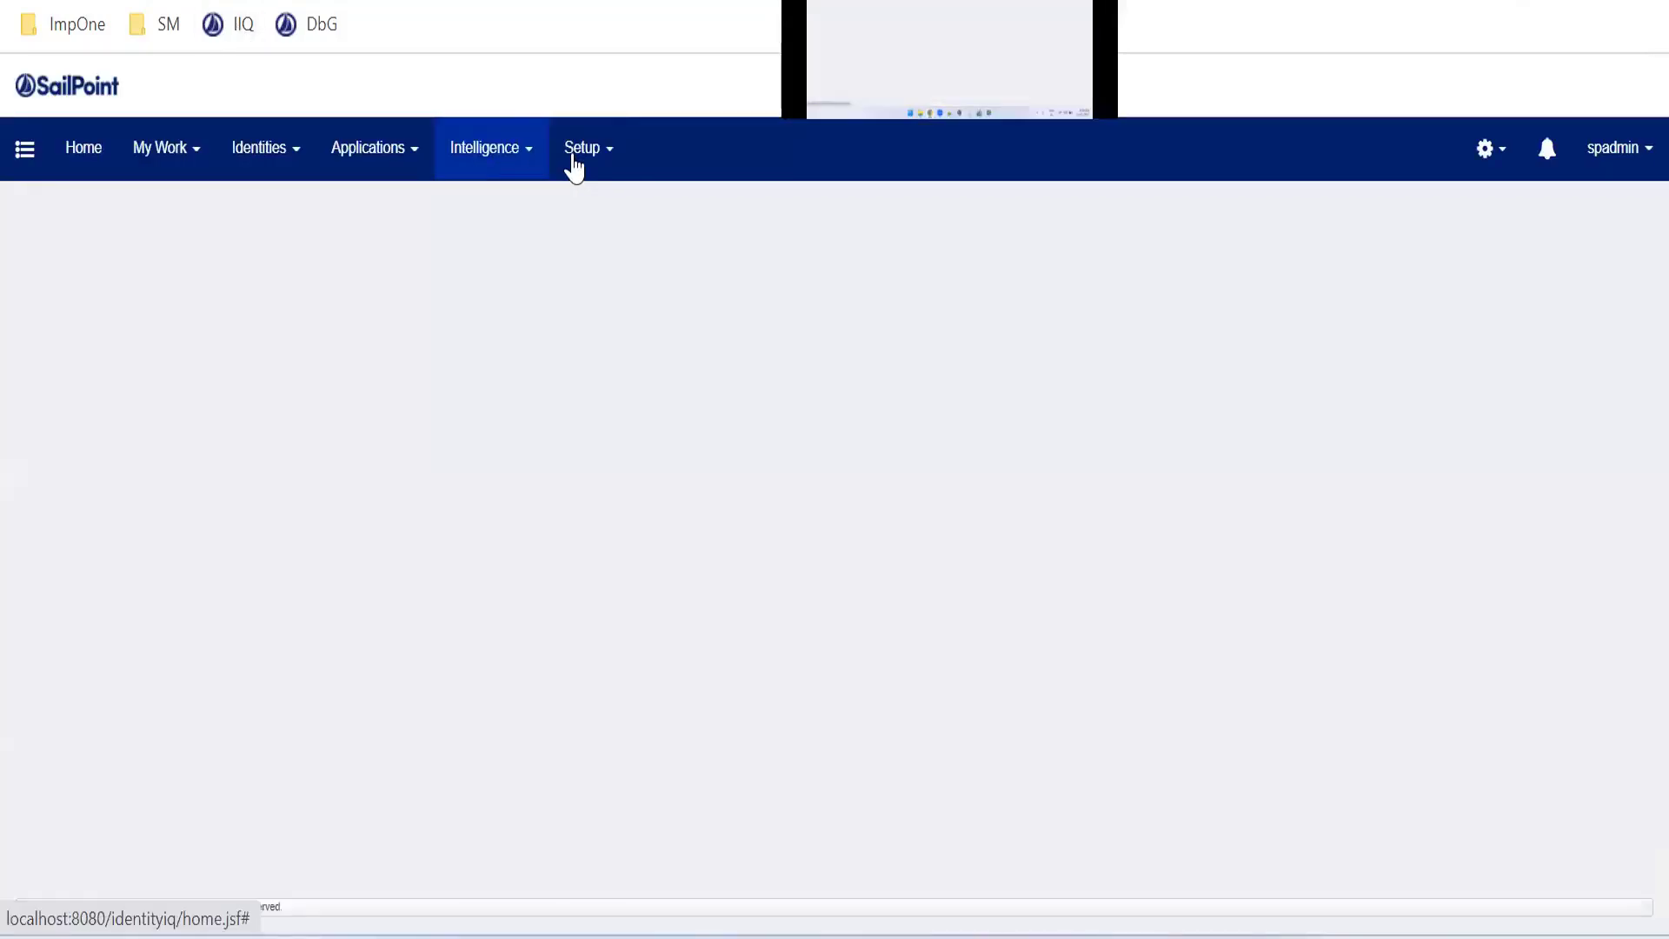
left_click(575, 162)
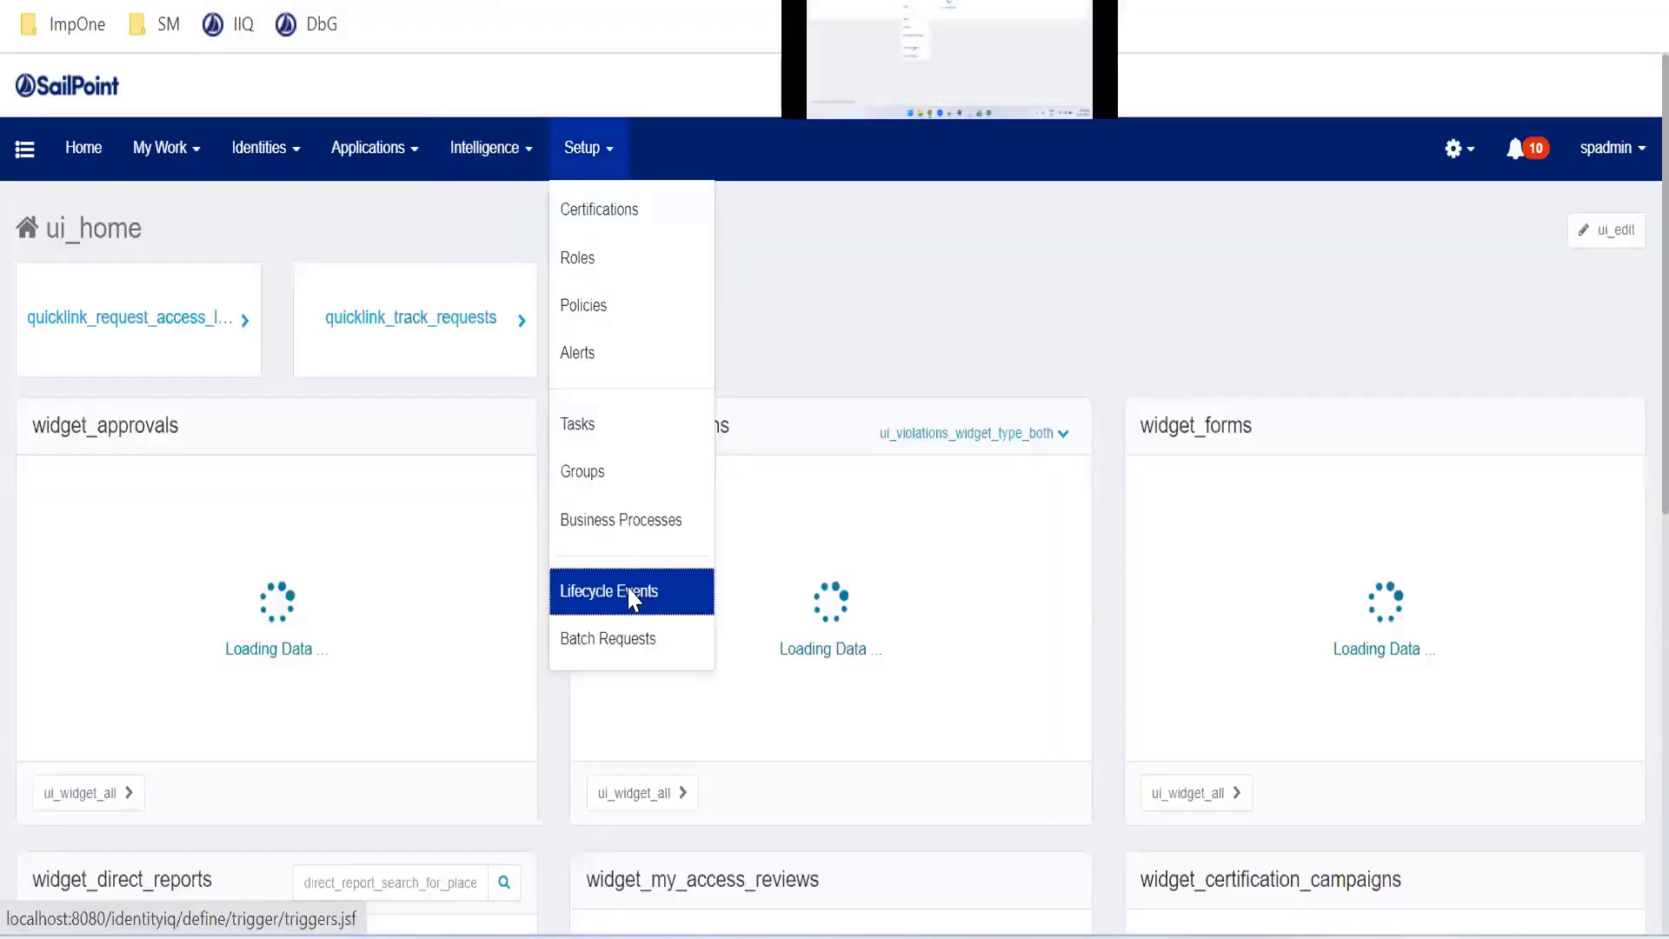
left_click(631, 595)
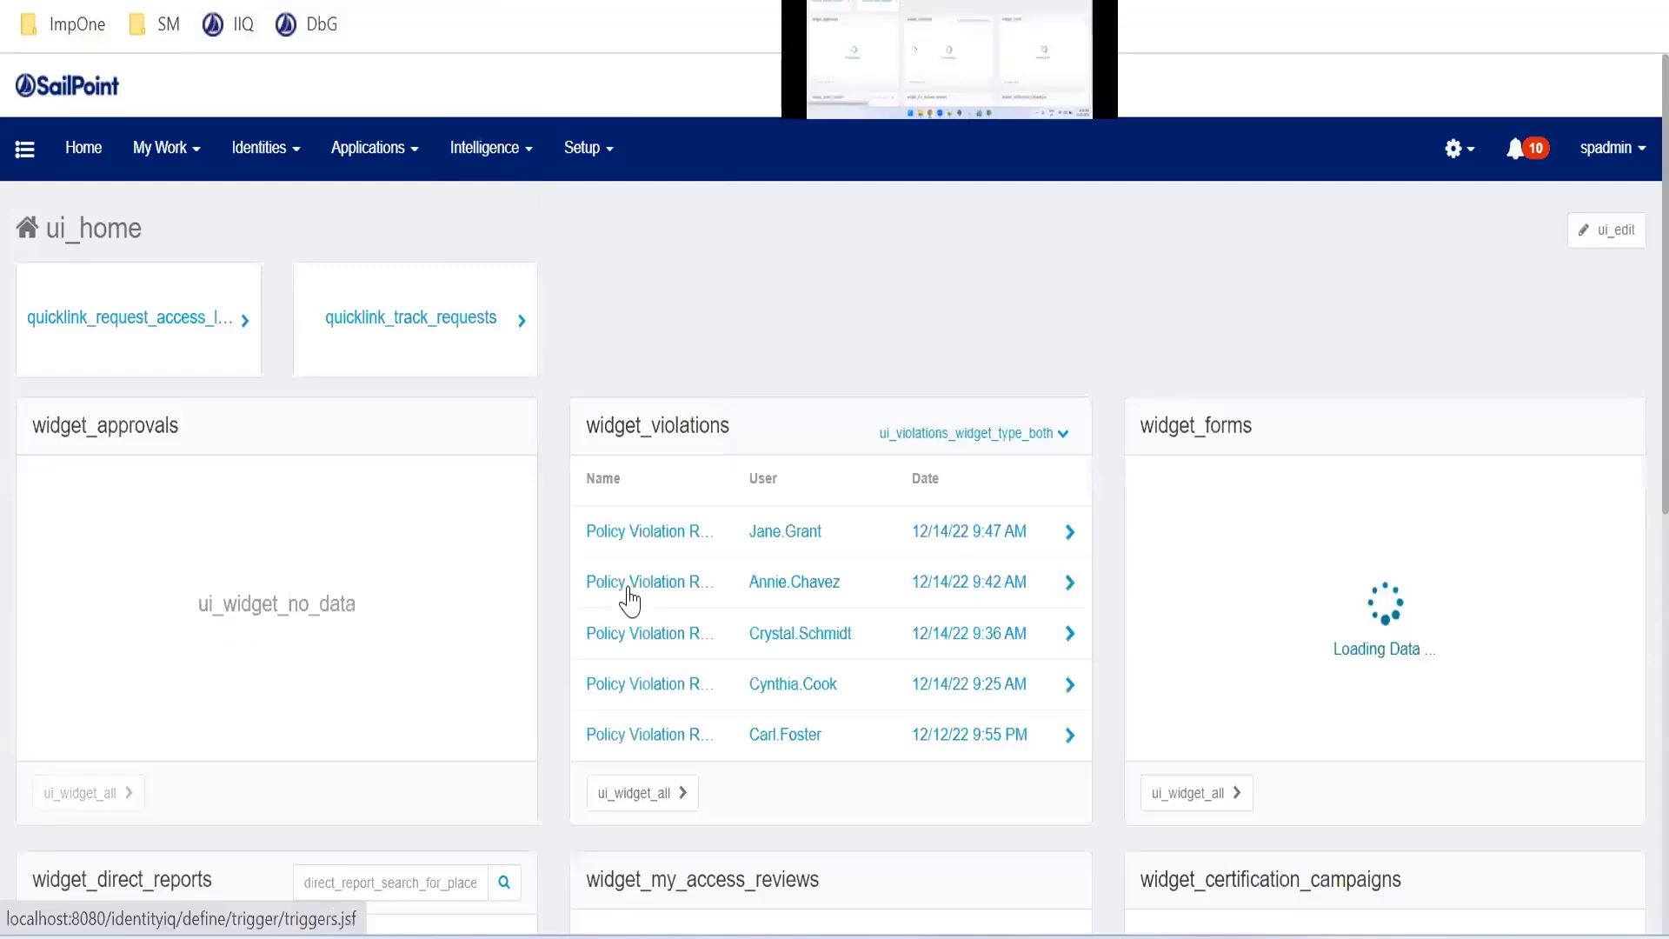
left_click(643, 532)
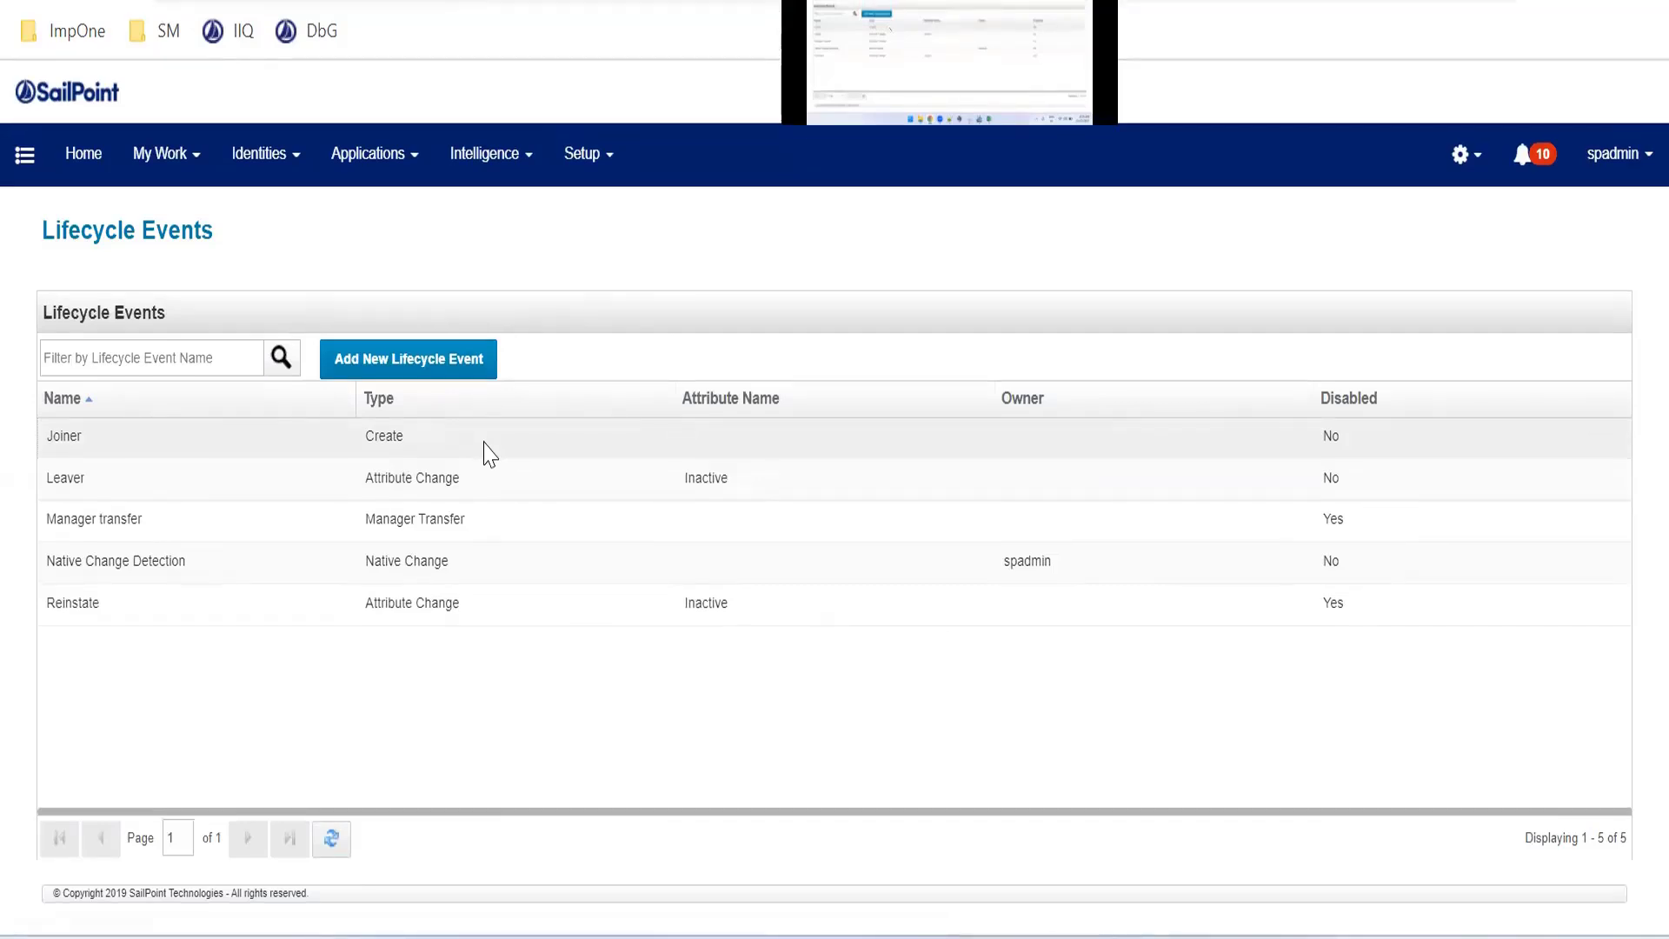
left_click(486, 443)
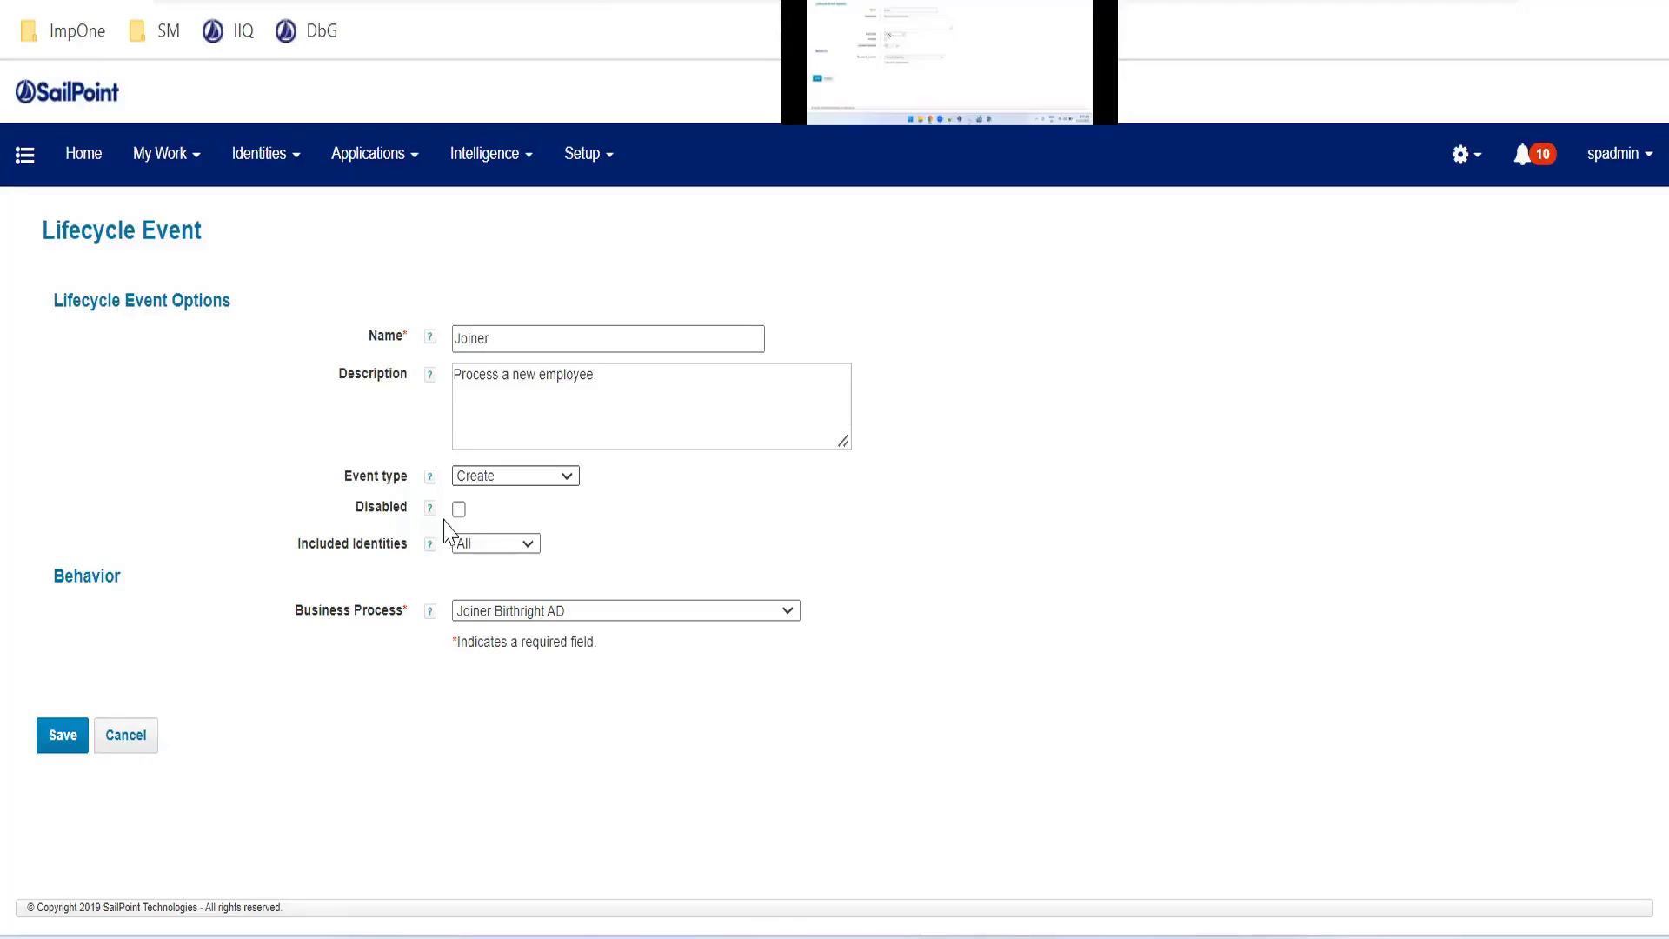
Review the Joiner event's Included Identities and Business Process options
left_click(492, 548)
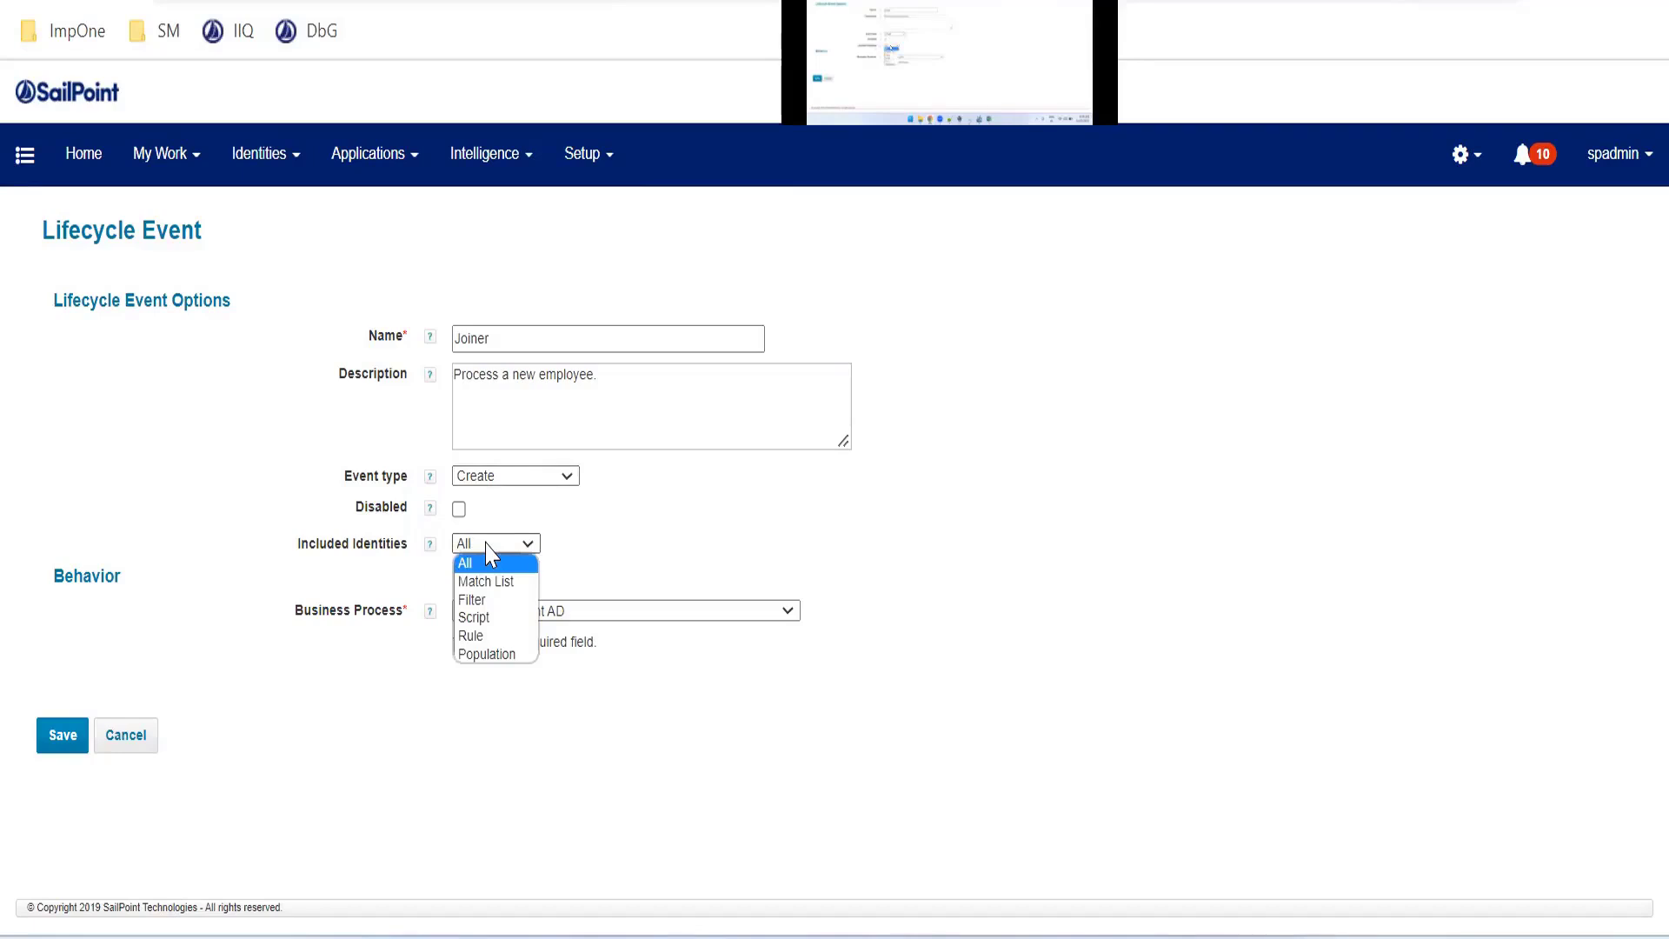
left_click(487, 547)
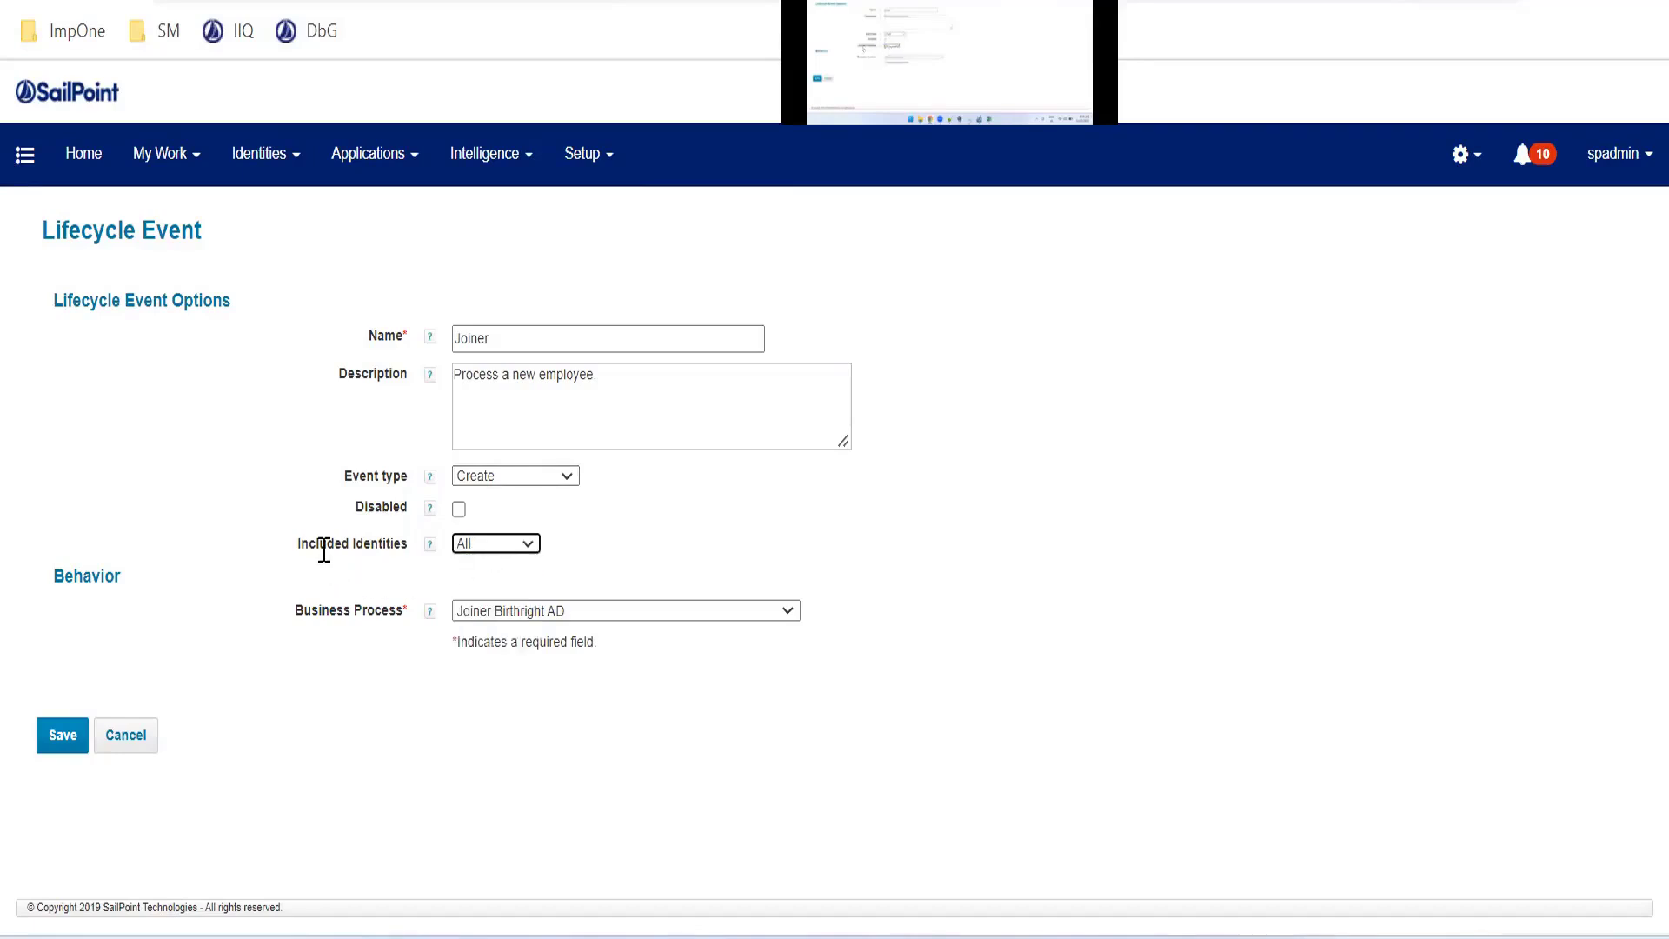
left_click_drag(335, 544, 380, 539)
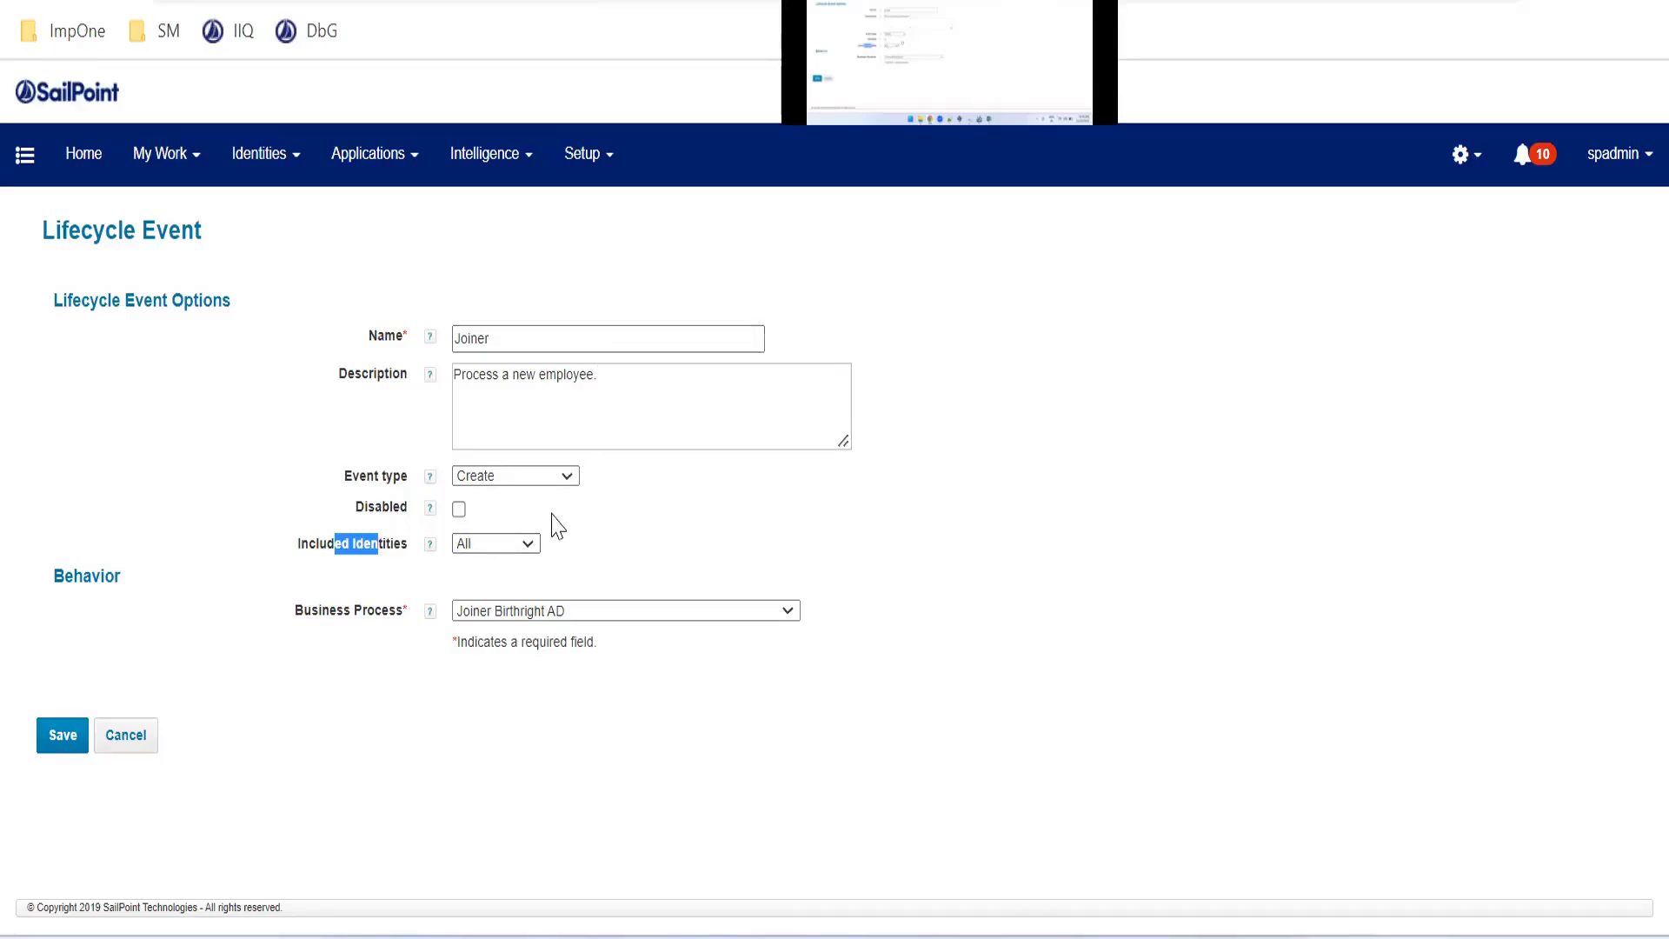
left_click(556, 613)
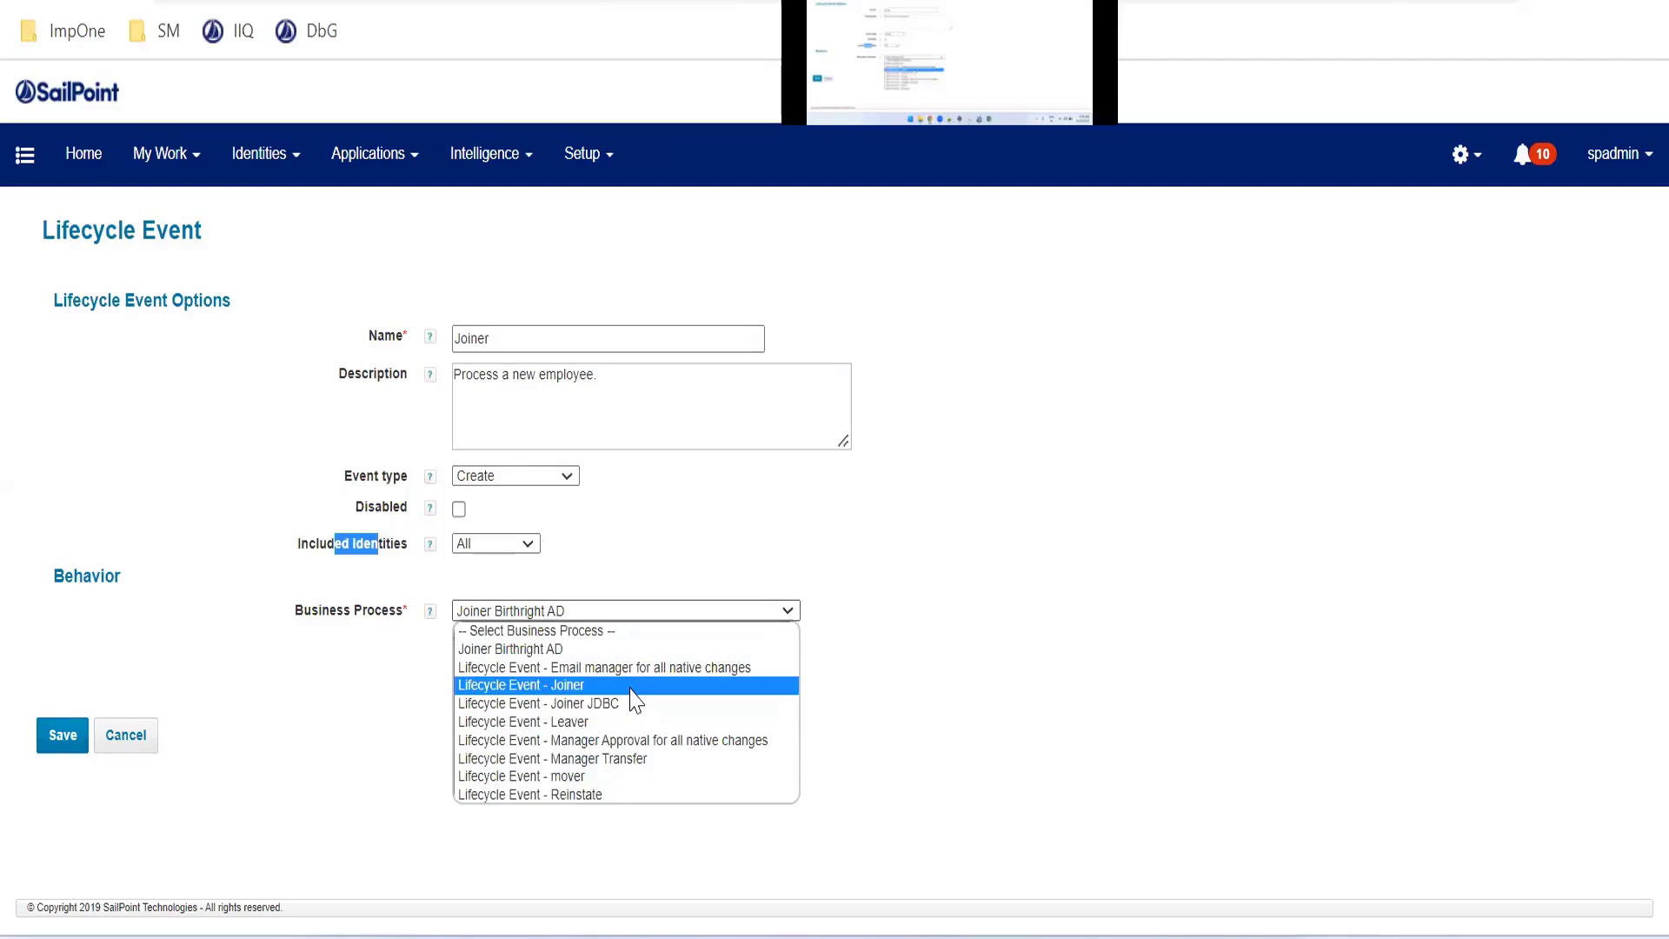
left_click(645, 654)
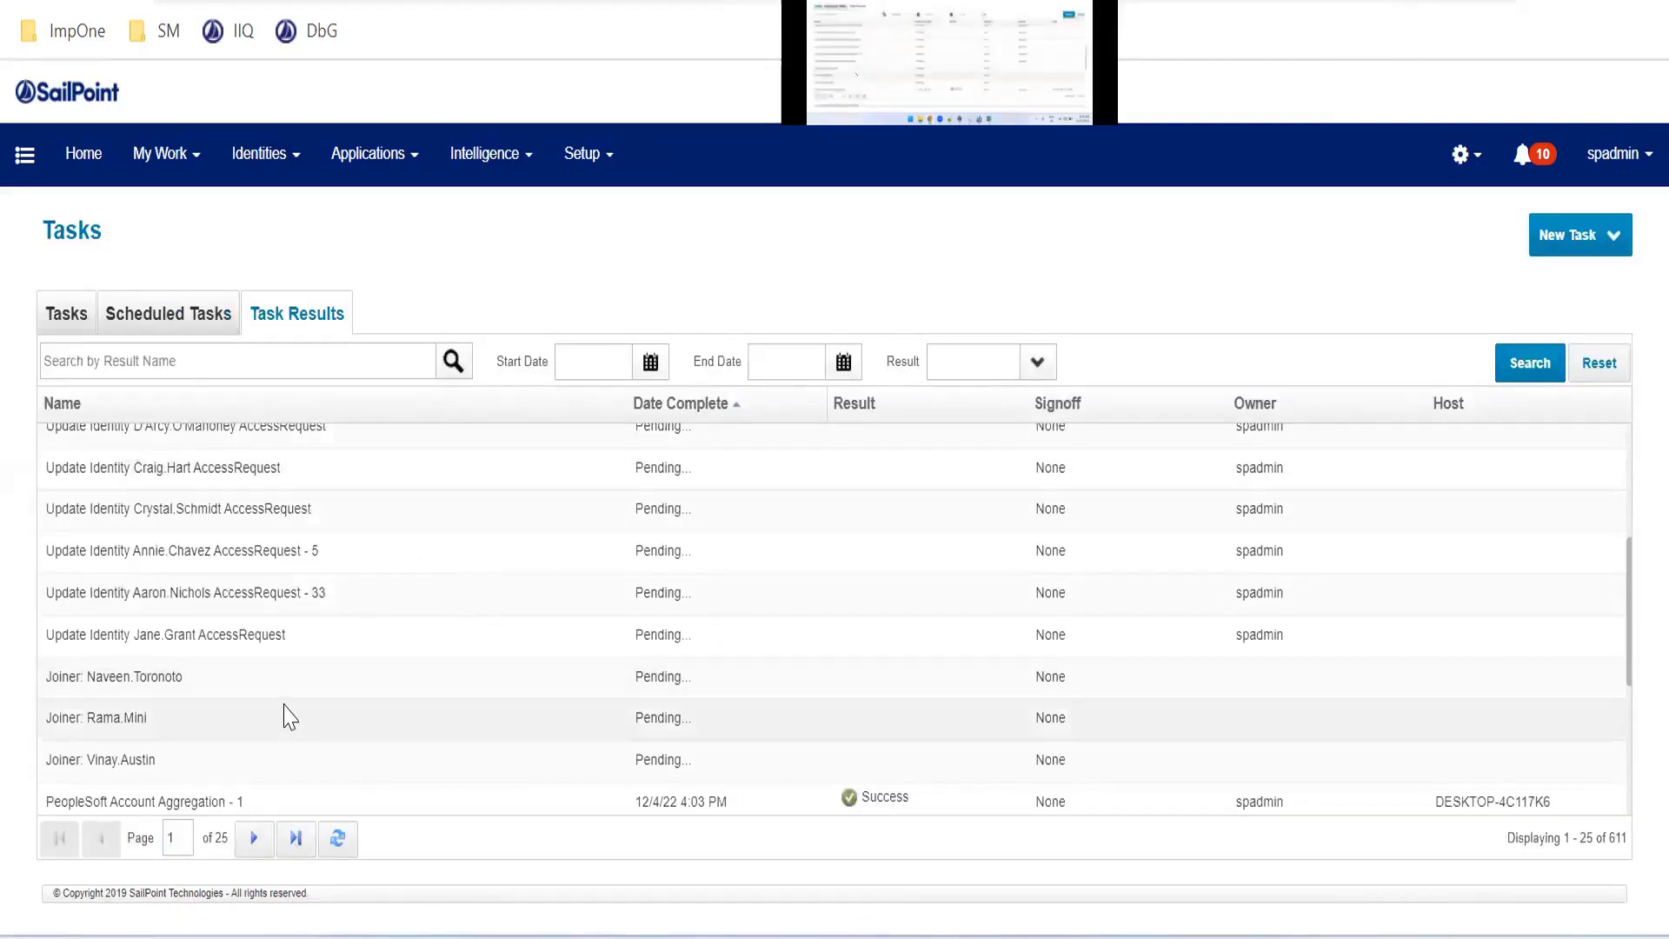
Open a pending Joiner task result and reload its page
left_click(284, 705)
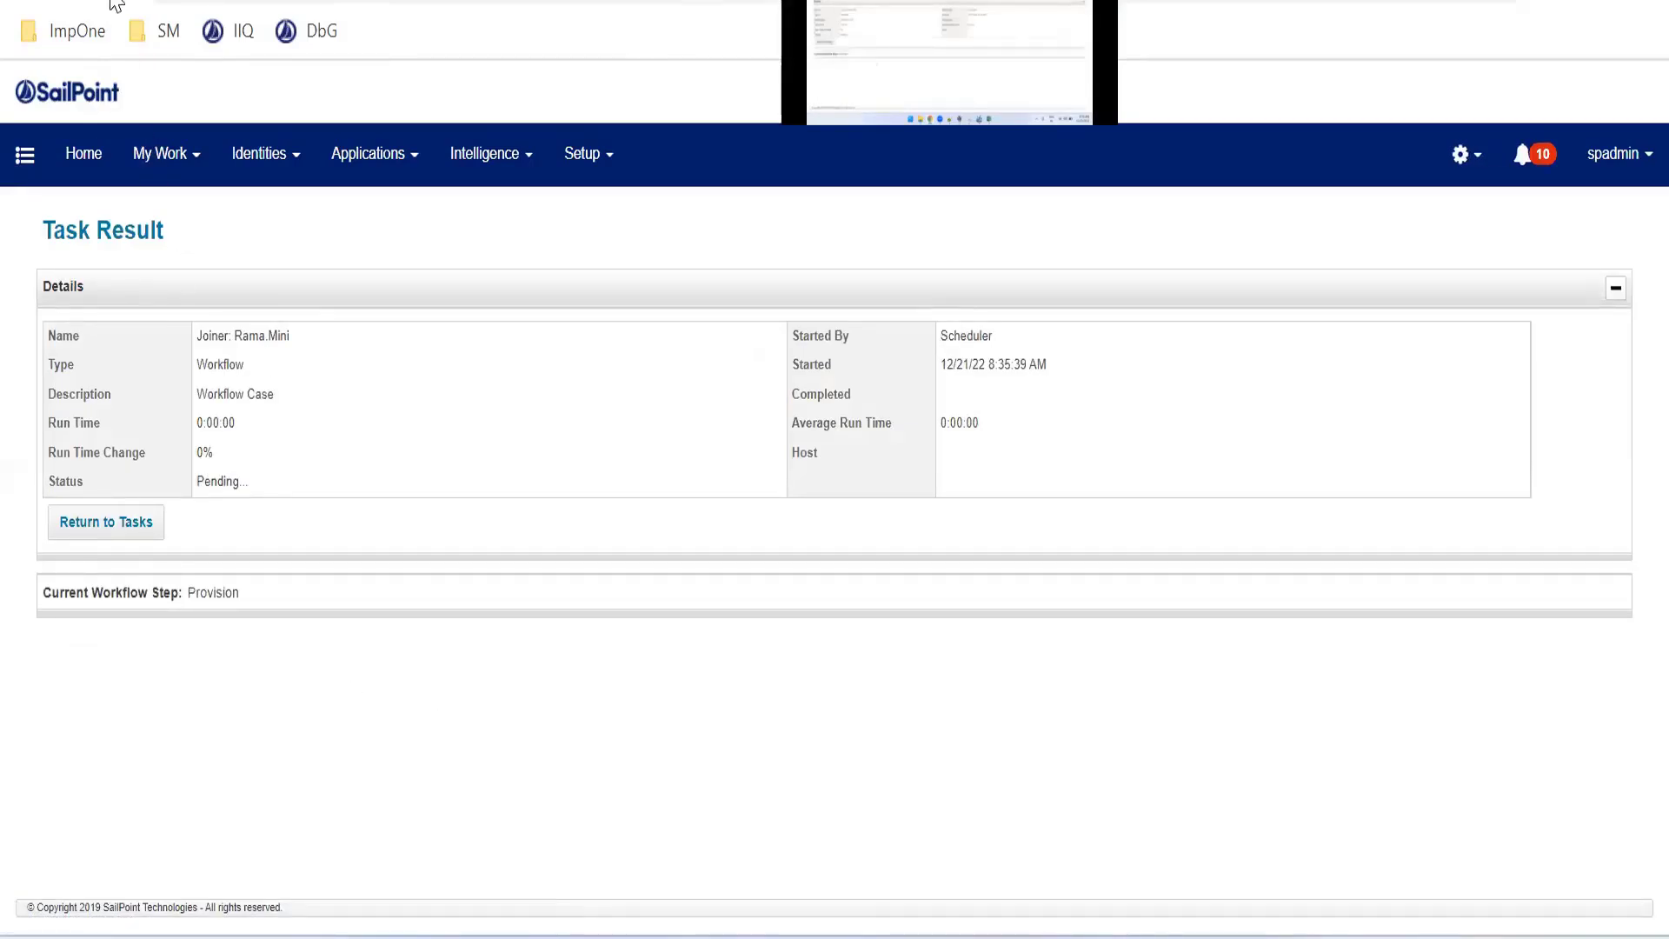
key("F5")
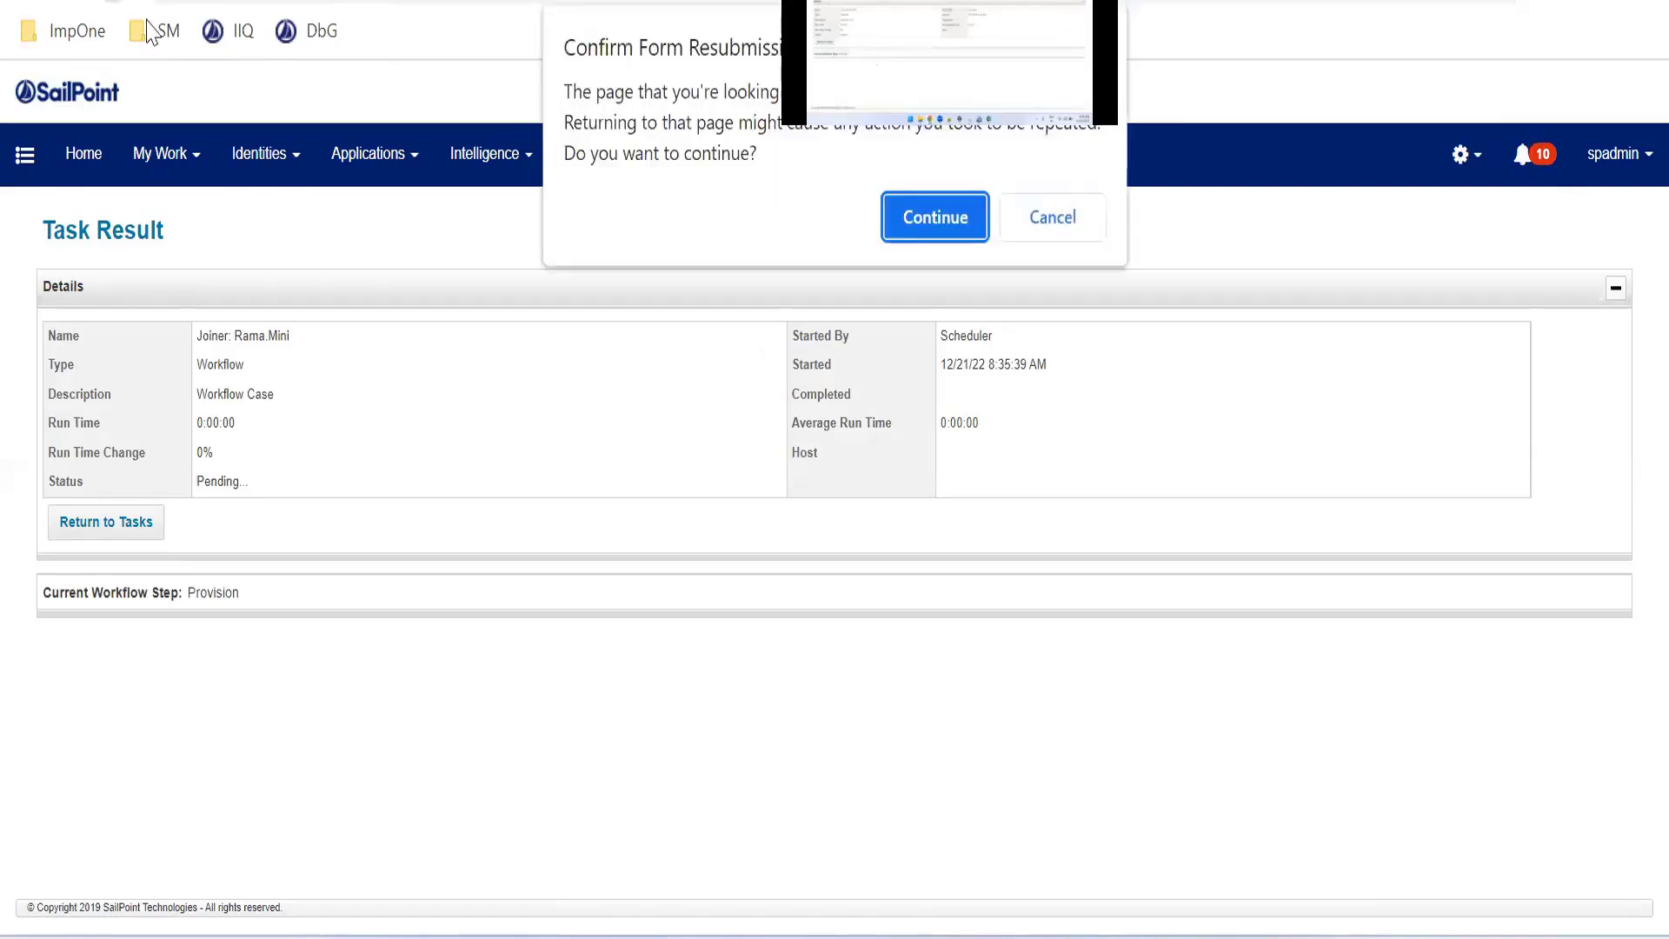
left_click(895, 219)
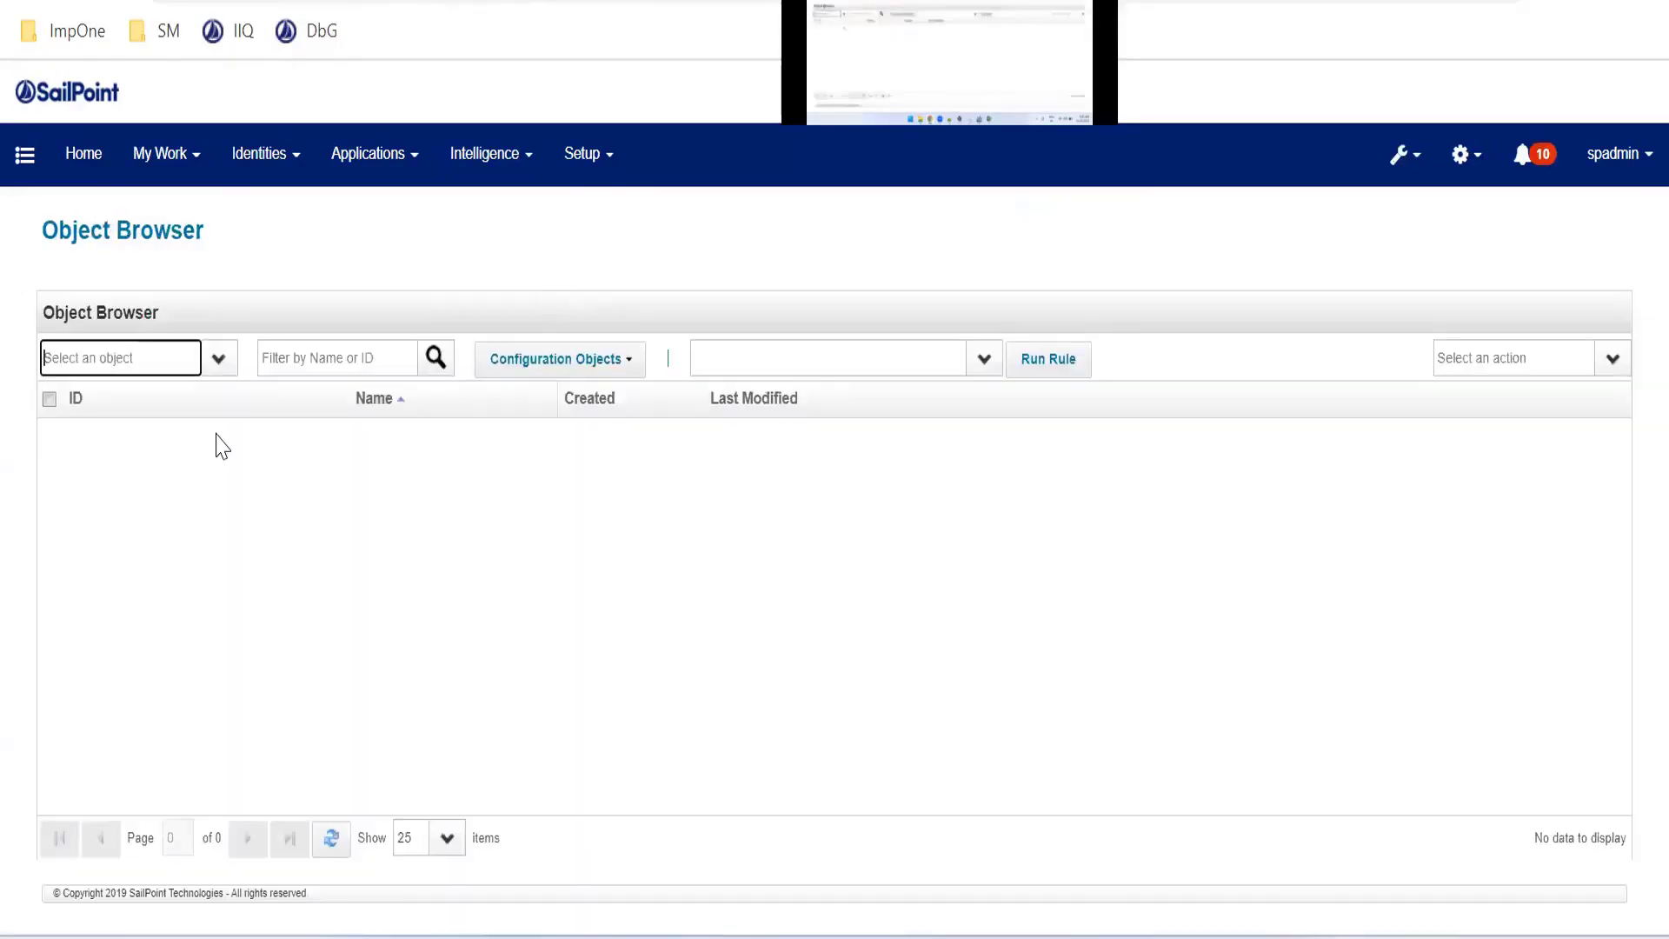
Browse WorkflowRegistry objects in the Object Browser and filter them by 'join'
type("Wor")
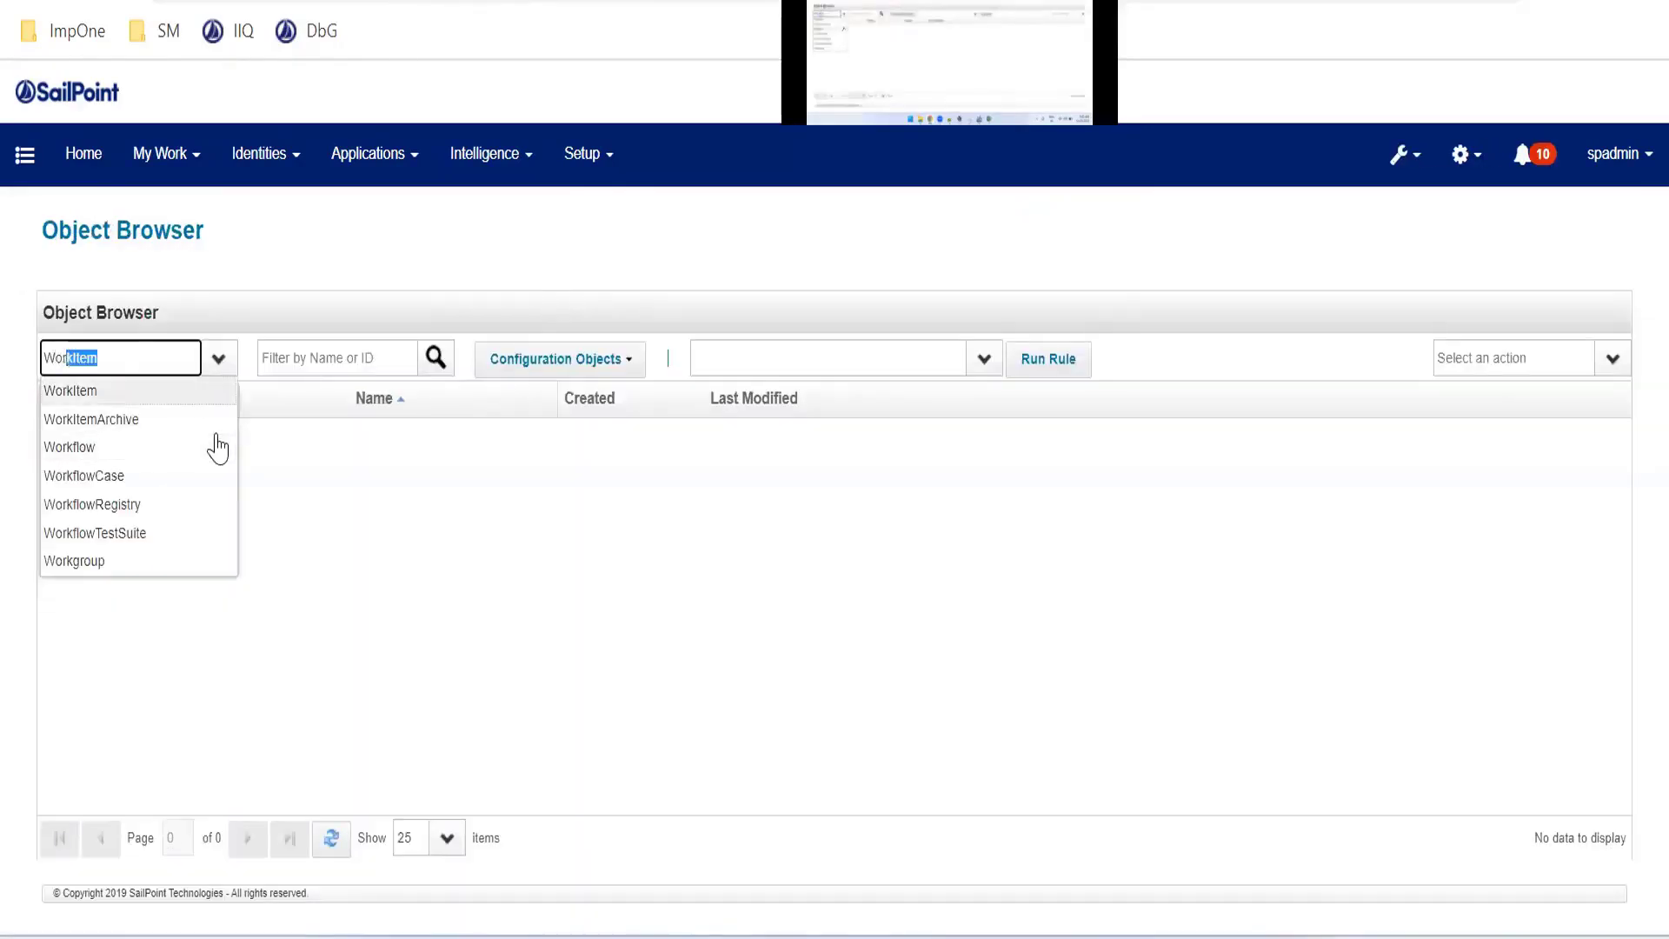
type("kf")
left_click(214, 446)
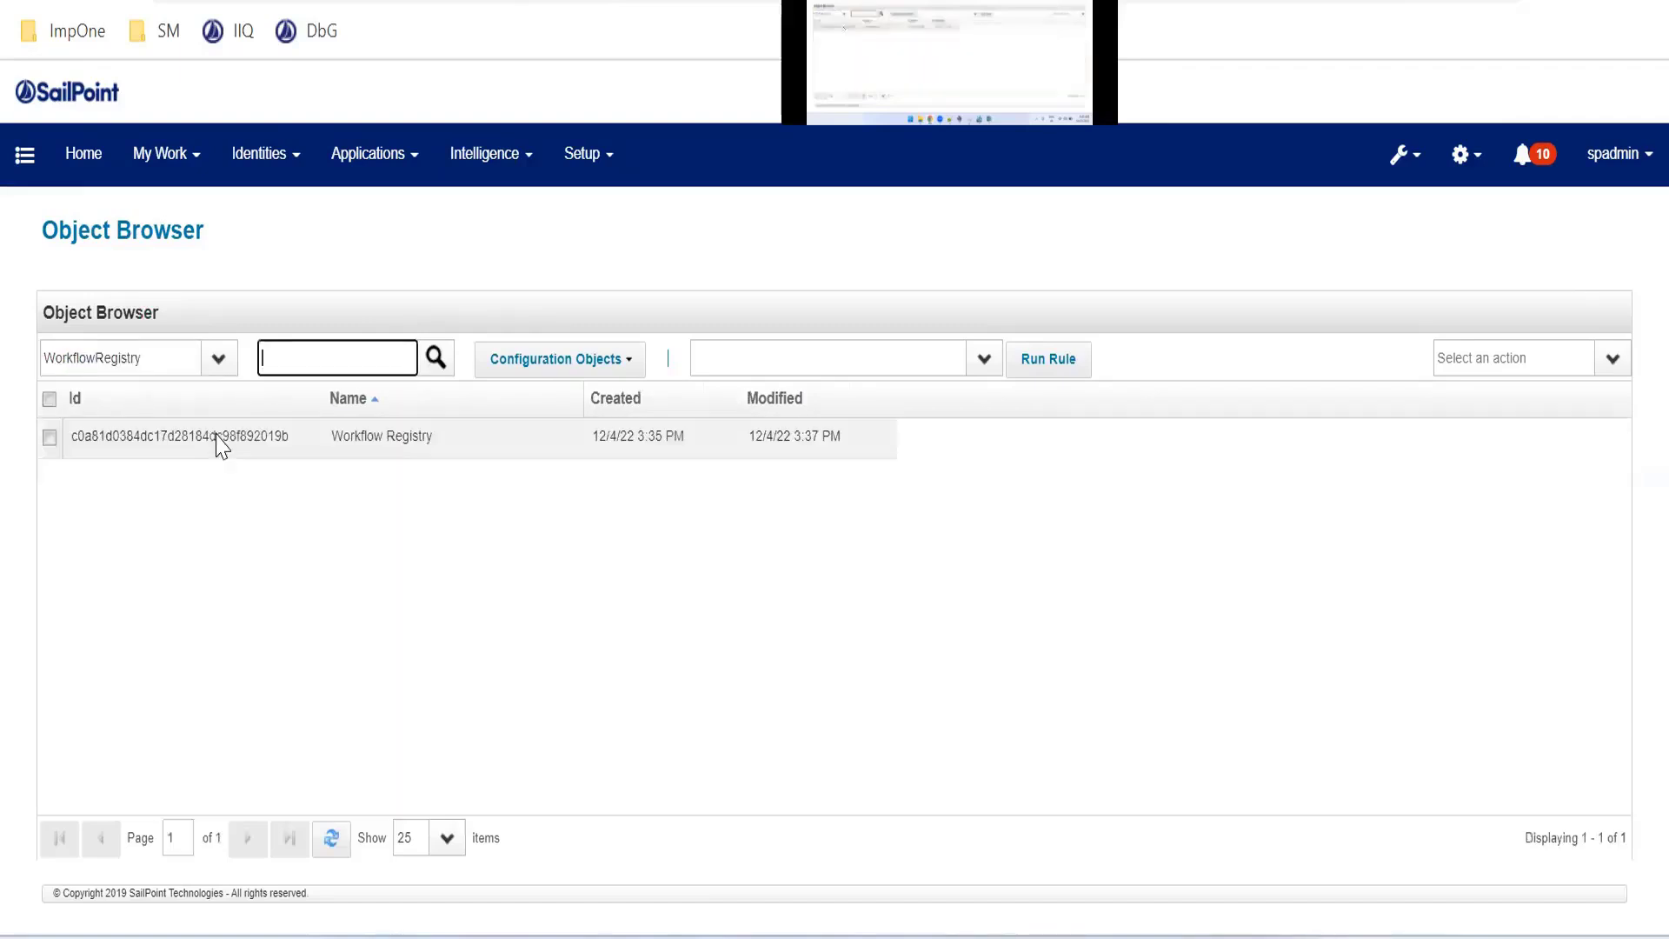
type("join")
key("Return")
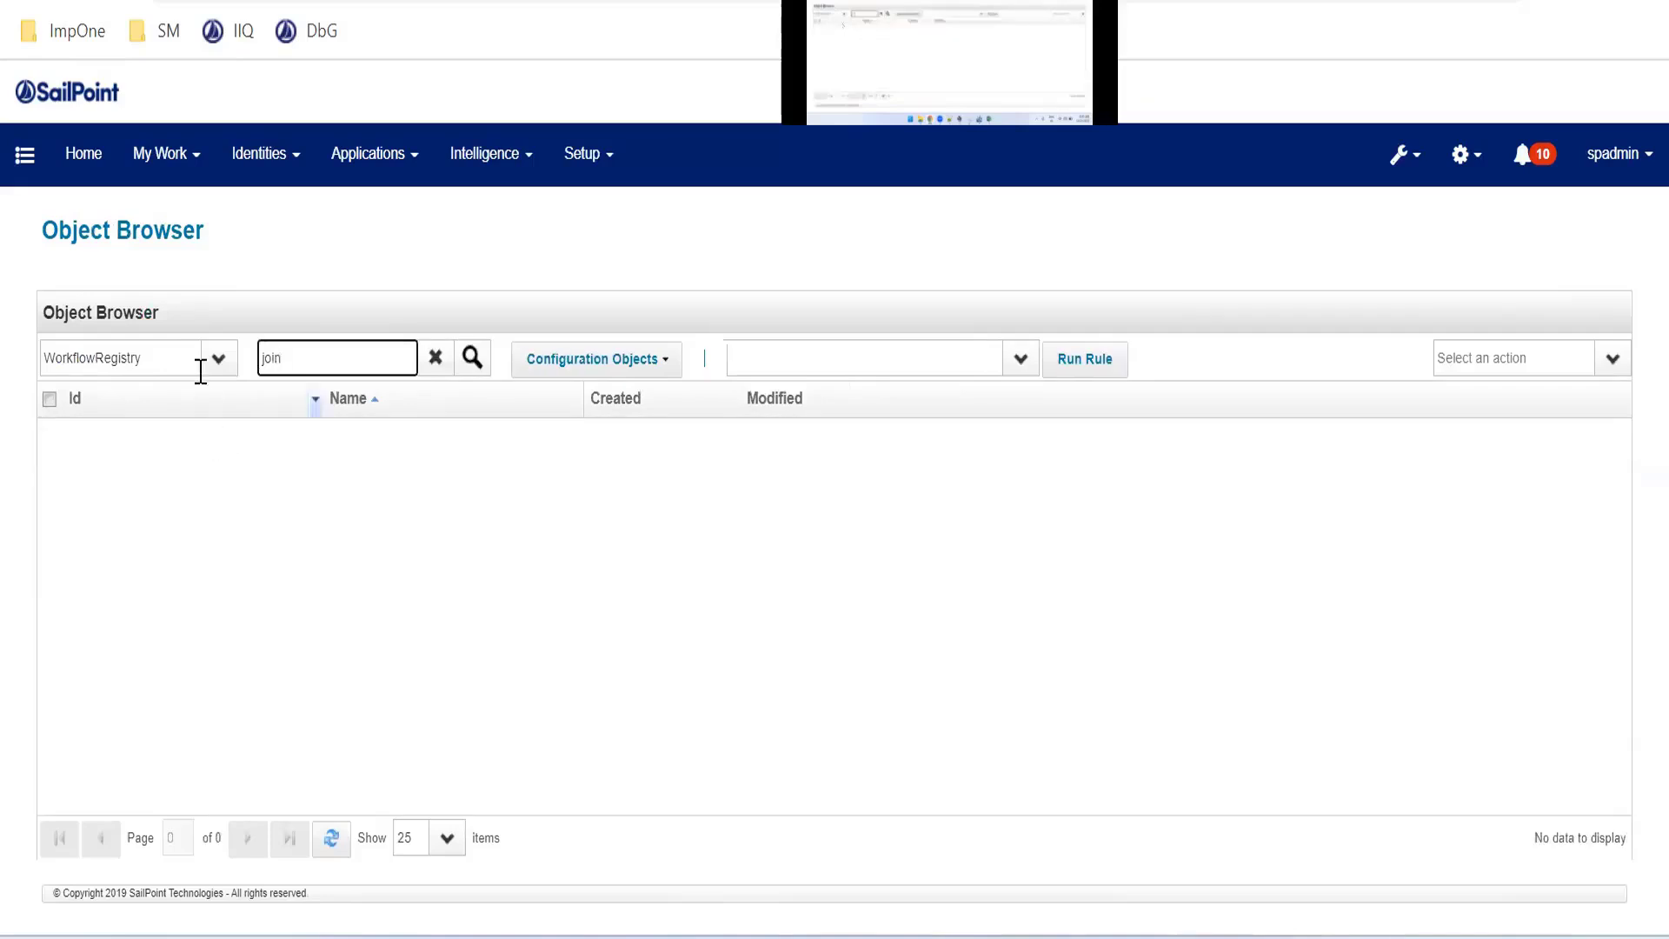
Switch the Object Browser object type to Workflow and list objects matching 'join'
left_click(111, 356)
key("shift+Left")
key("shift+Left")
key("shift+Left")
key("shift+Left")
key("shift+Left")
key("shift+Left")
key("shift+Left")
key("shift+Left")
key("BackSpace")
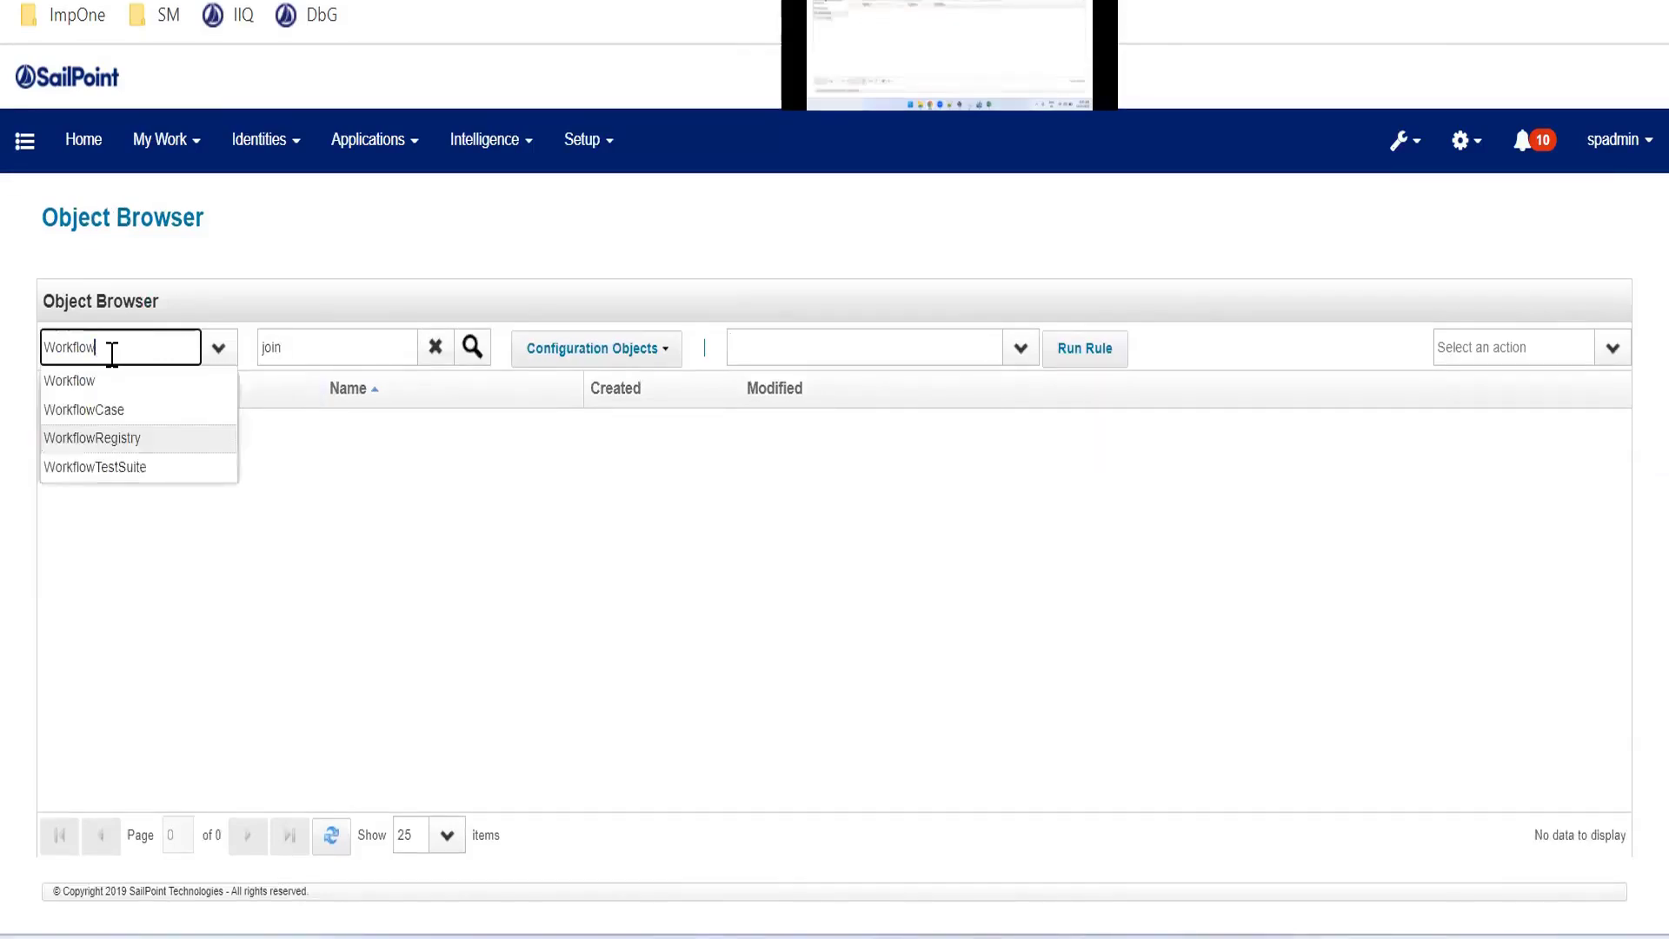
key("Tab")
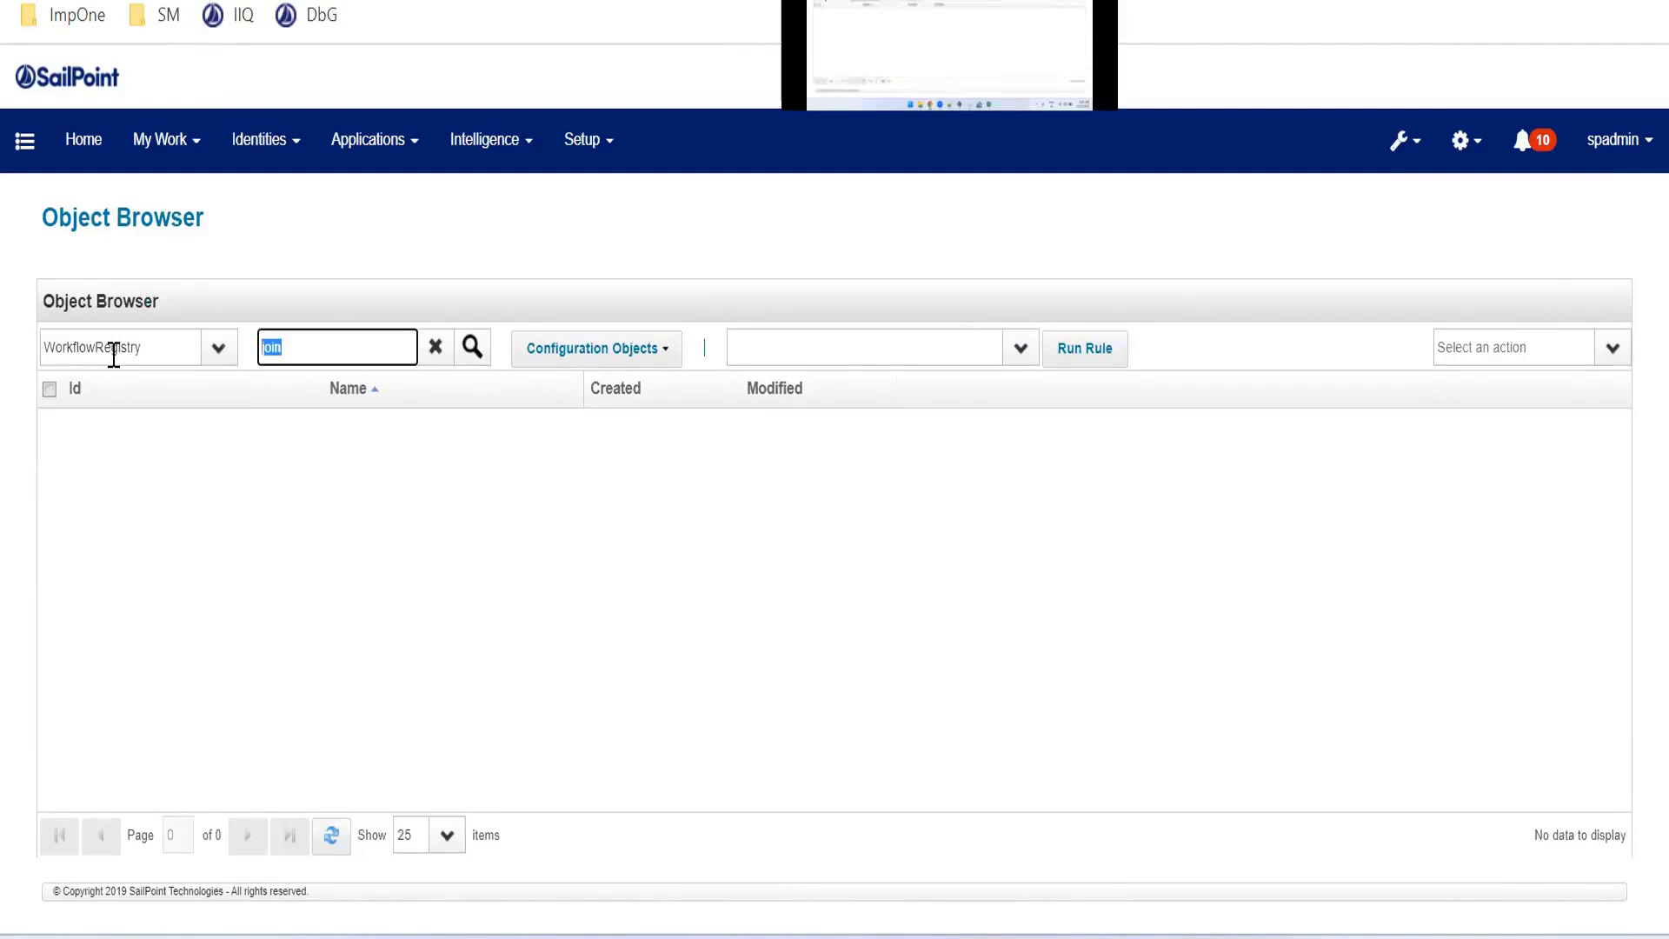
left_click(112, 354)
double_click(113, 355)
key("BackSpace")
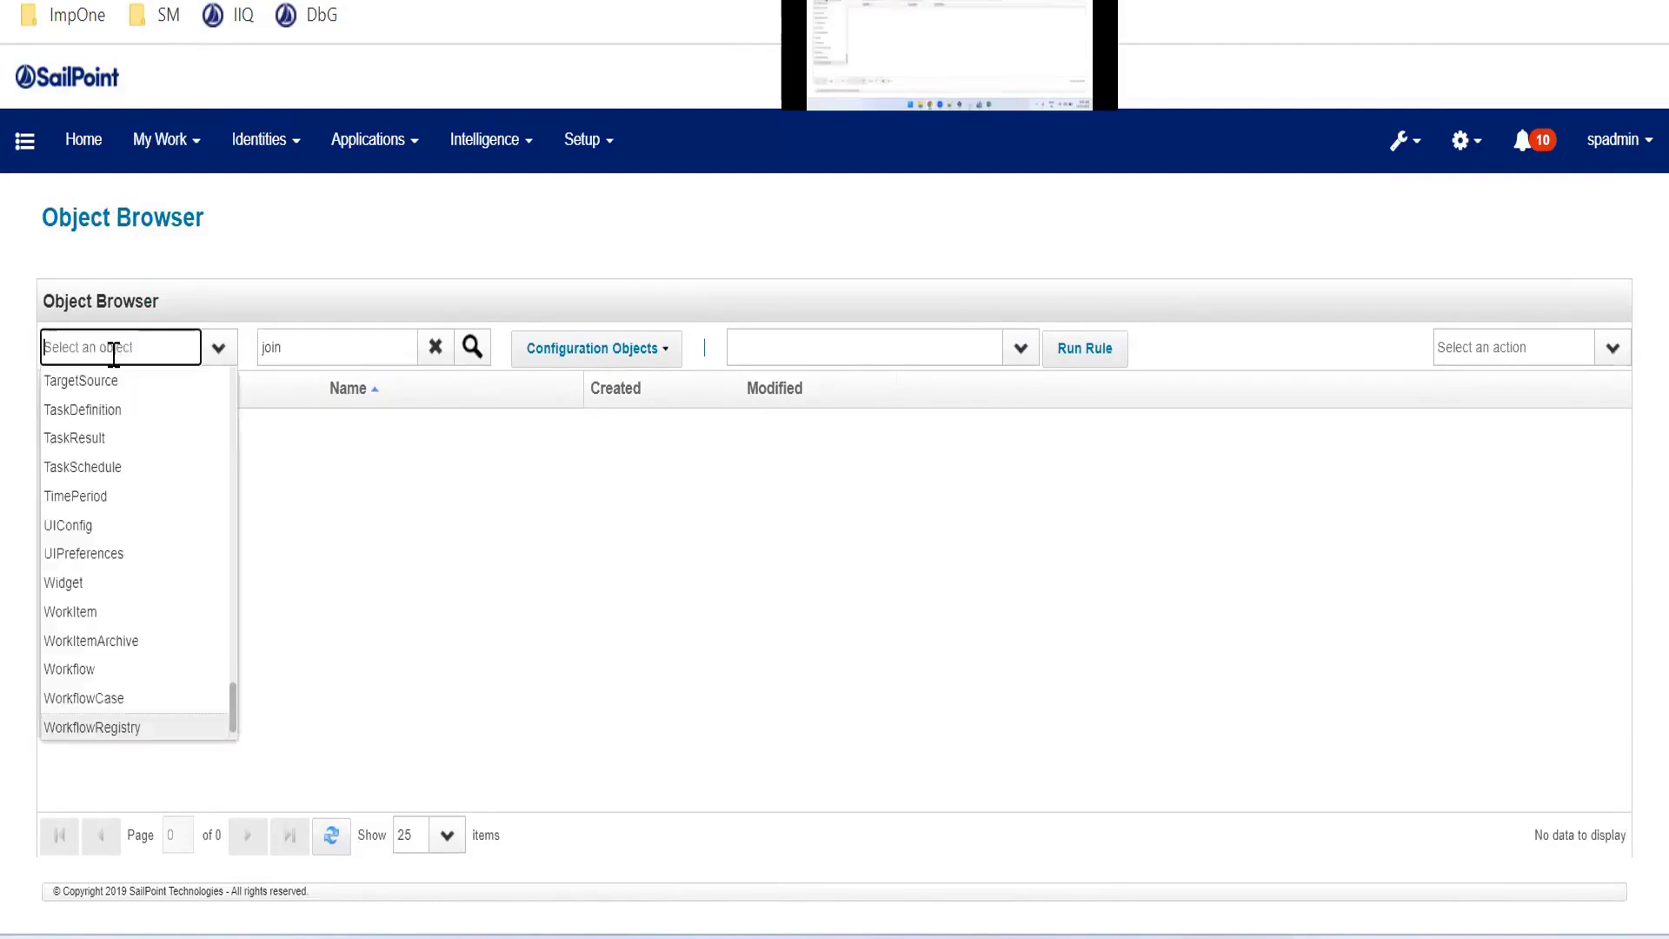
type("workflow")
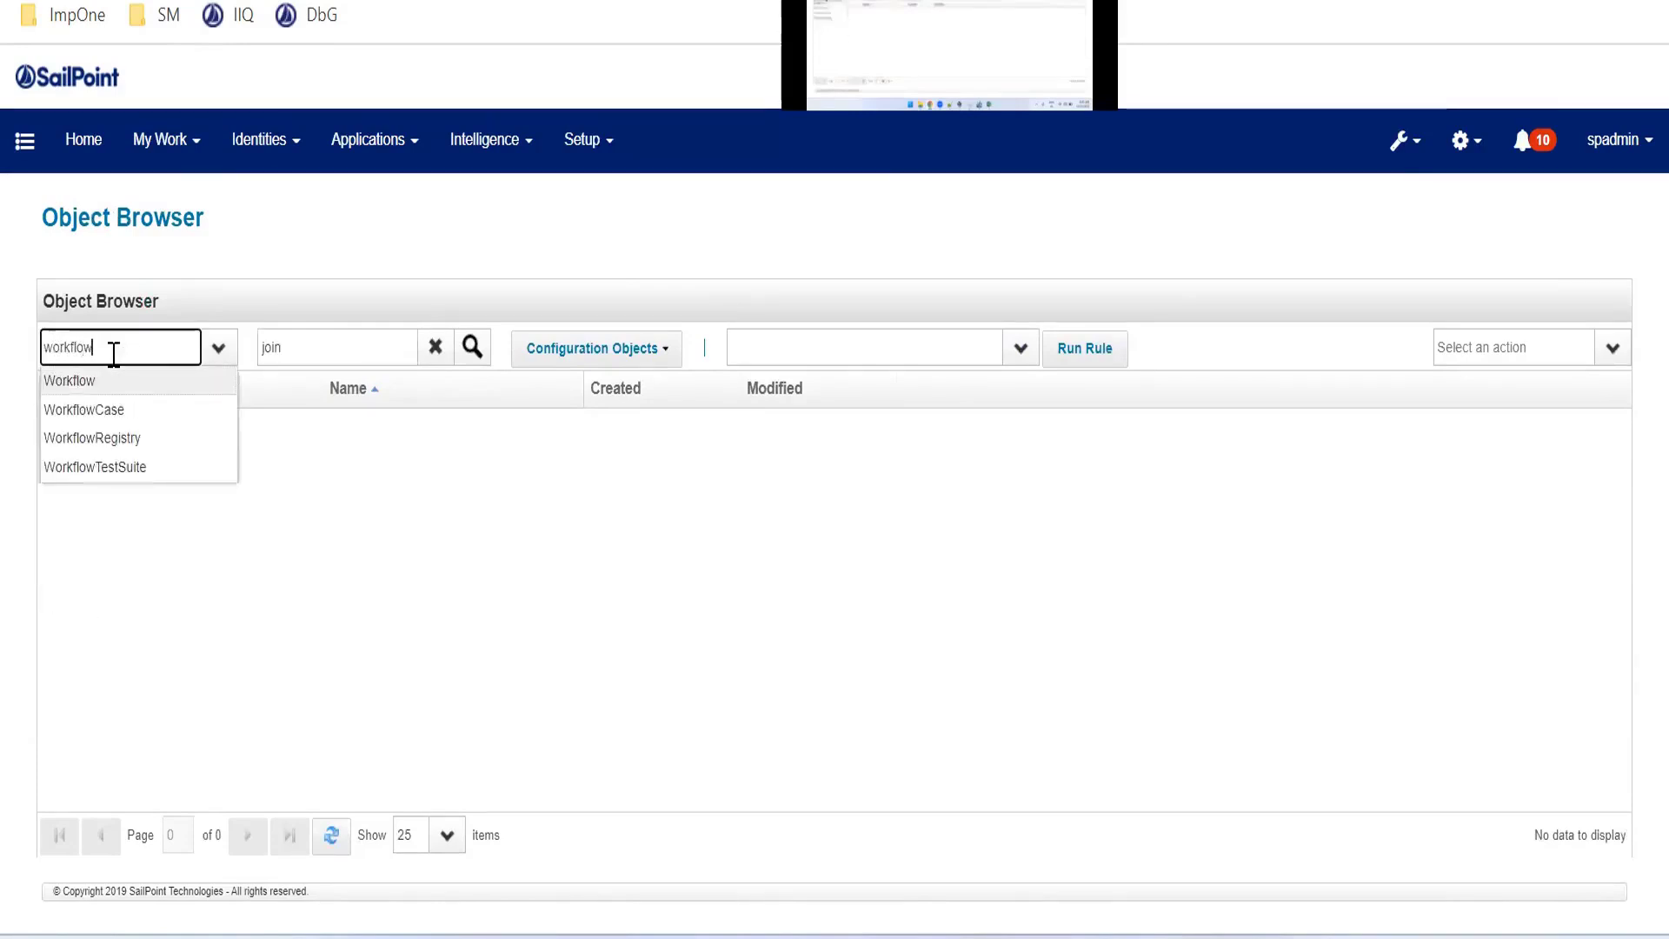
key("Tab")
left_click(535, 559)
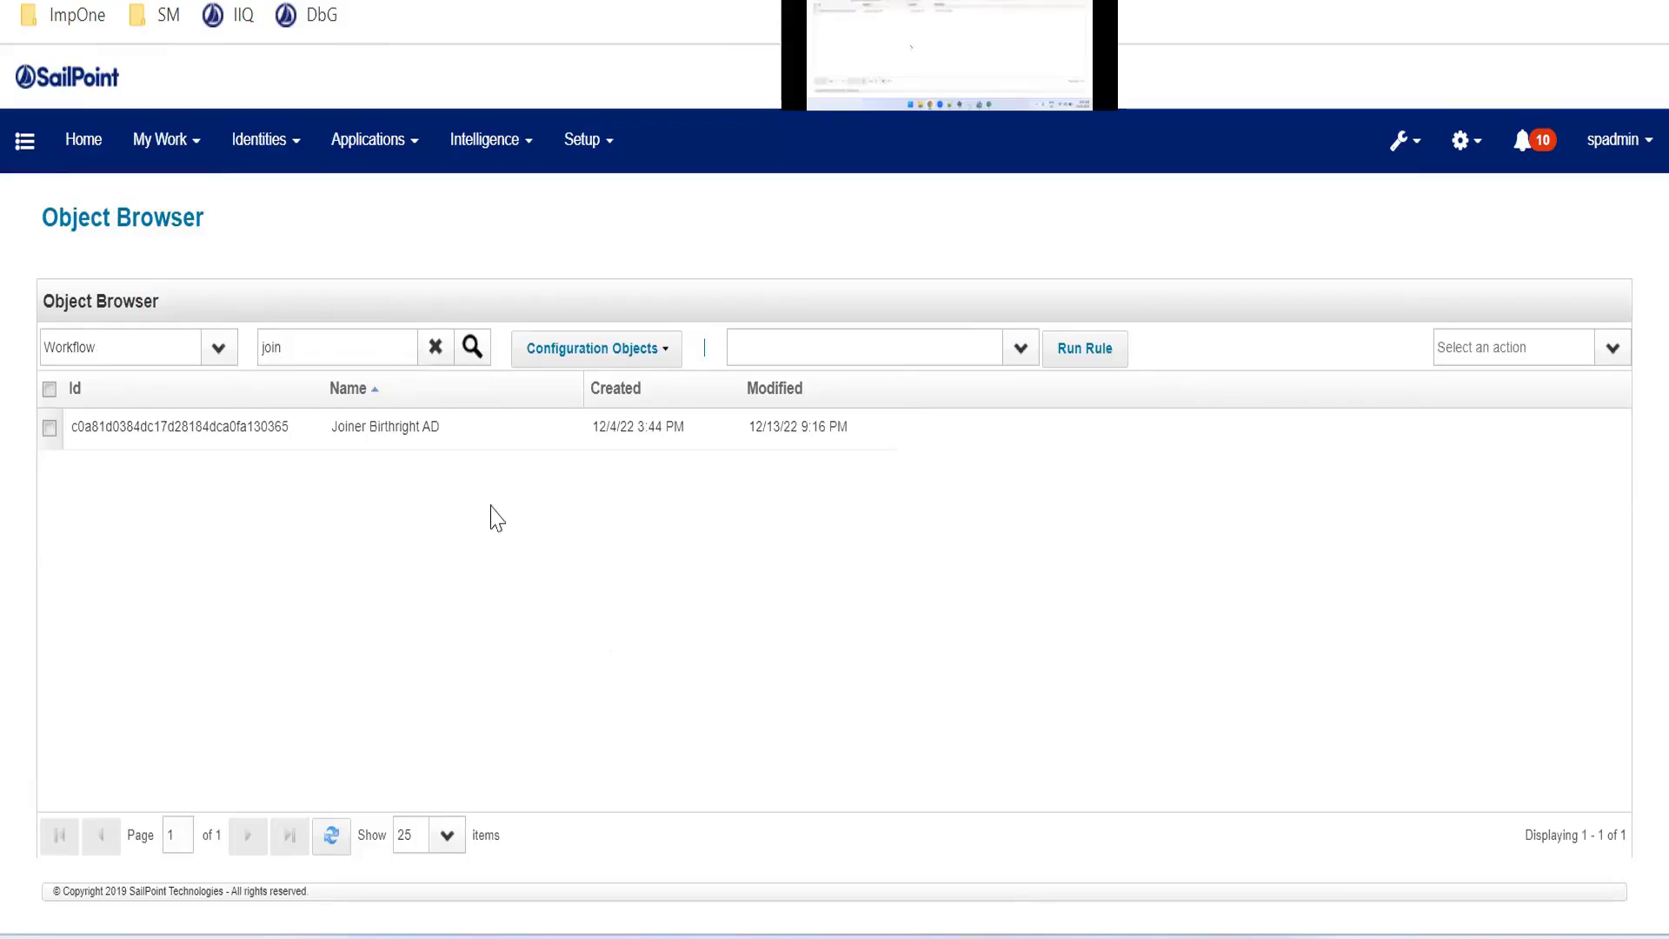
Open the Joiner Birthright AD workflow in the object editor and review its variables, Start step and script imports
left_click(445, 442)
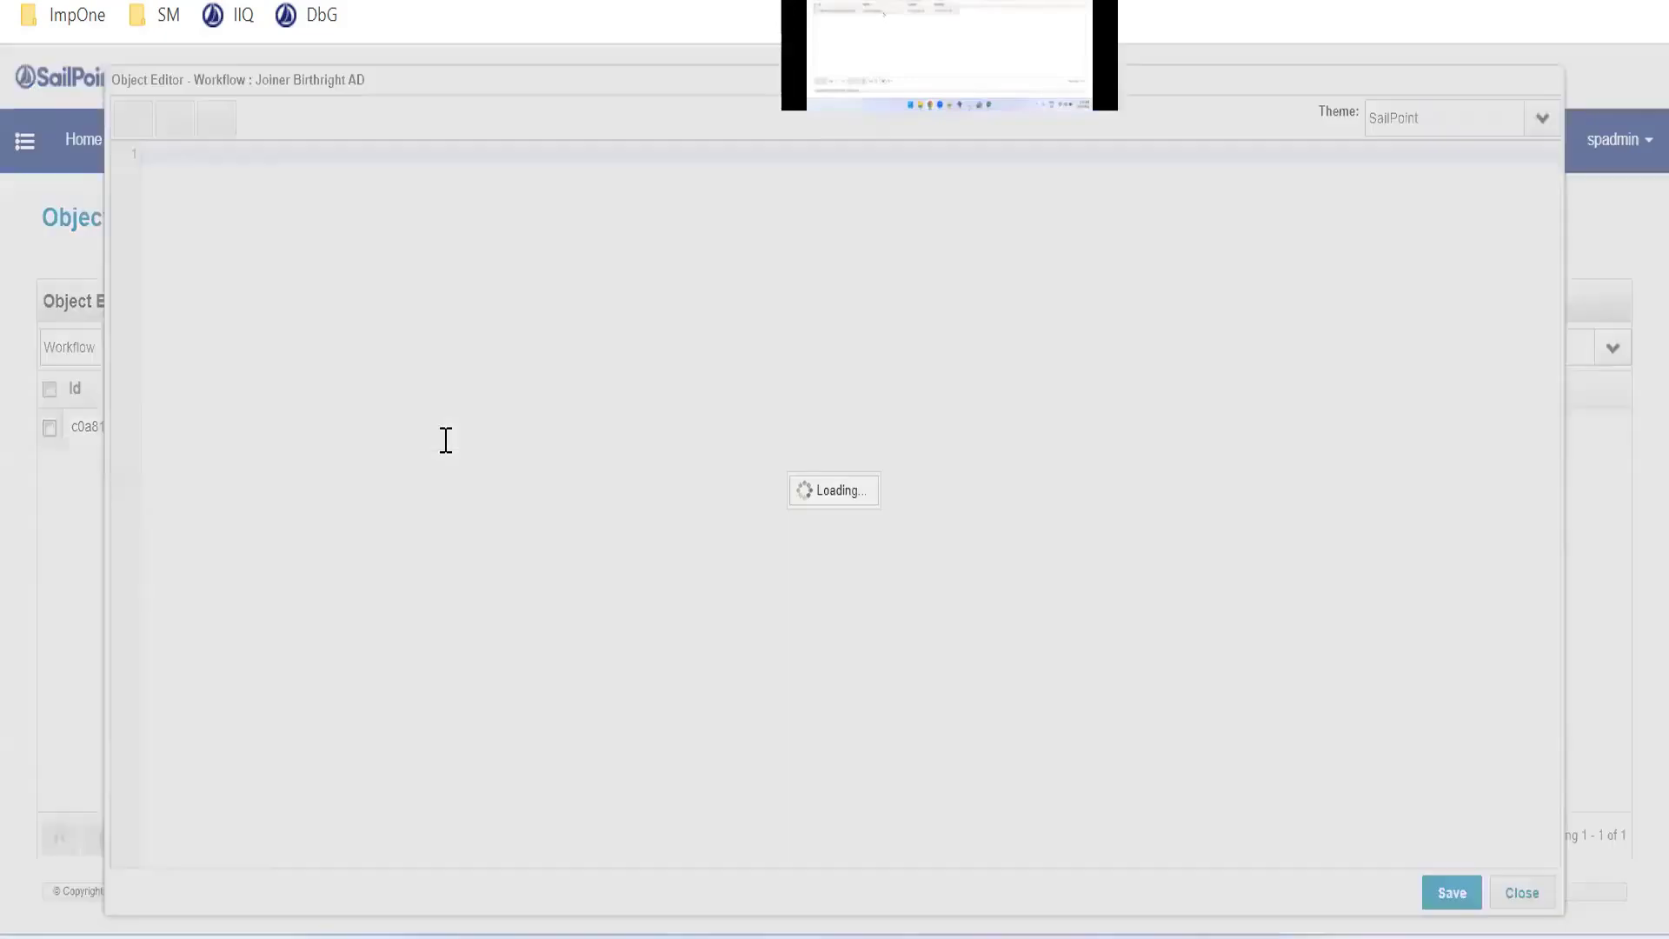
left_click_drag(146, 186, 403, 734)
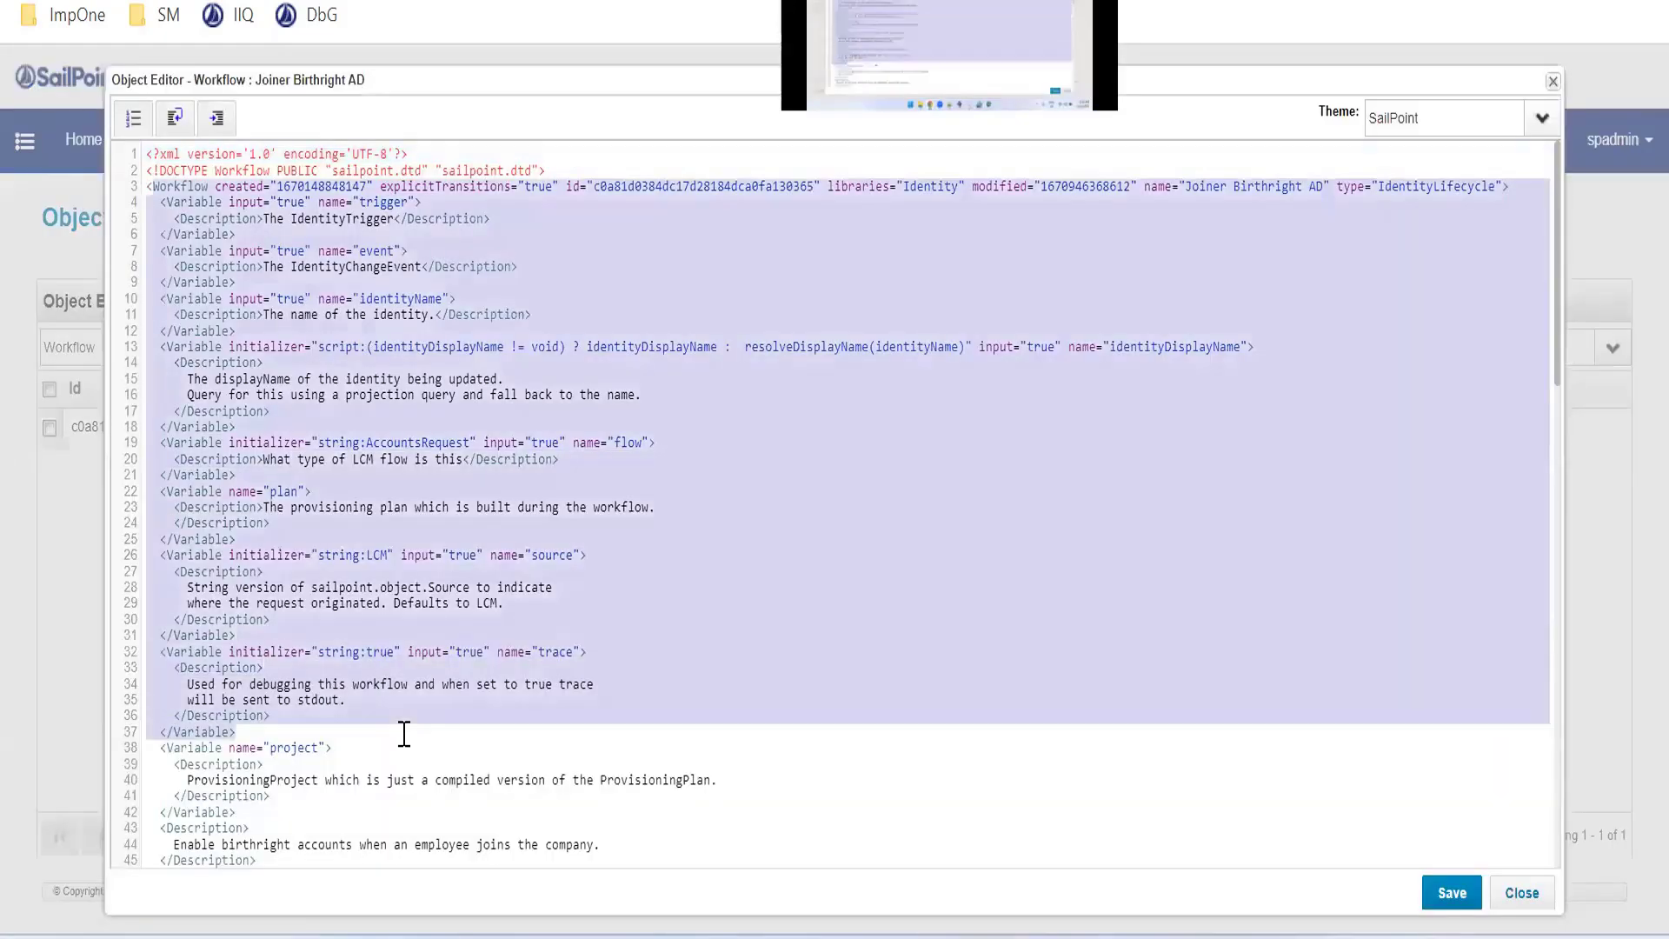
scroll(482, 719, "down", 5)
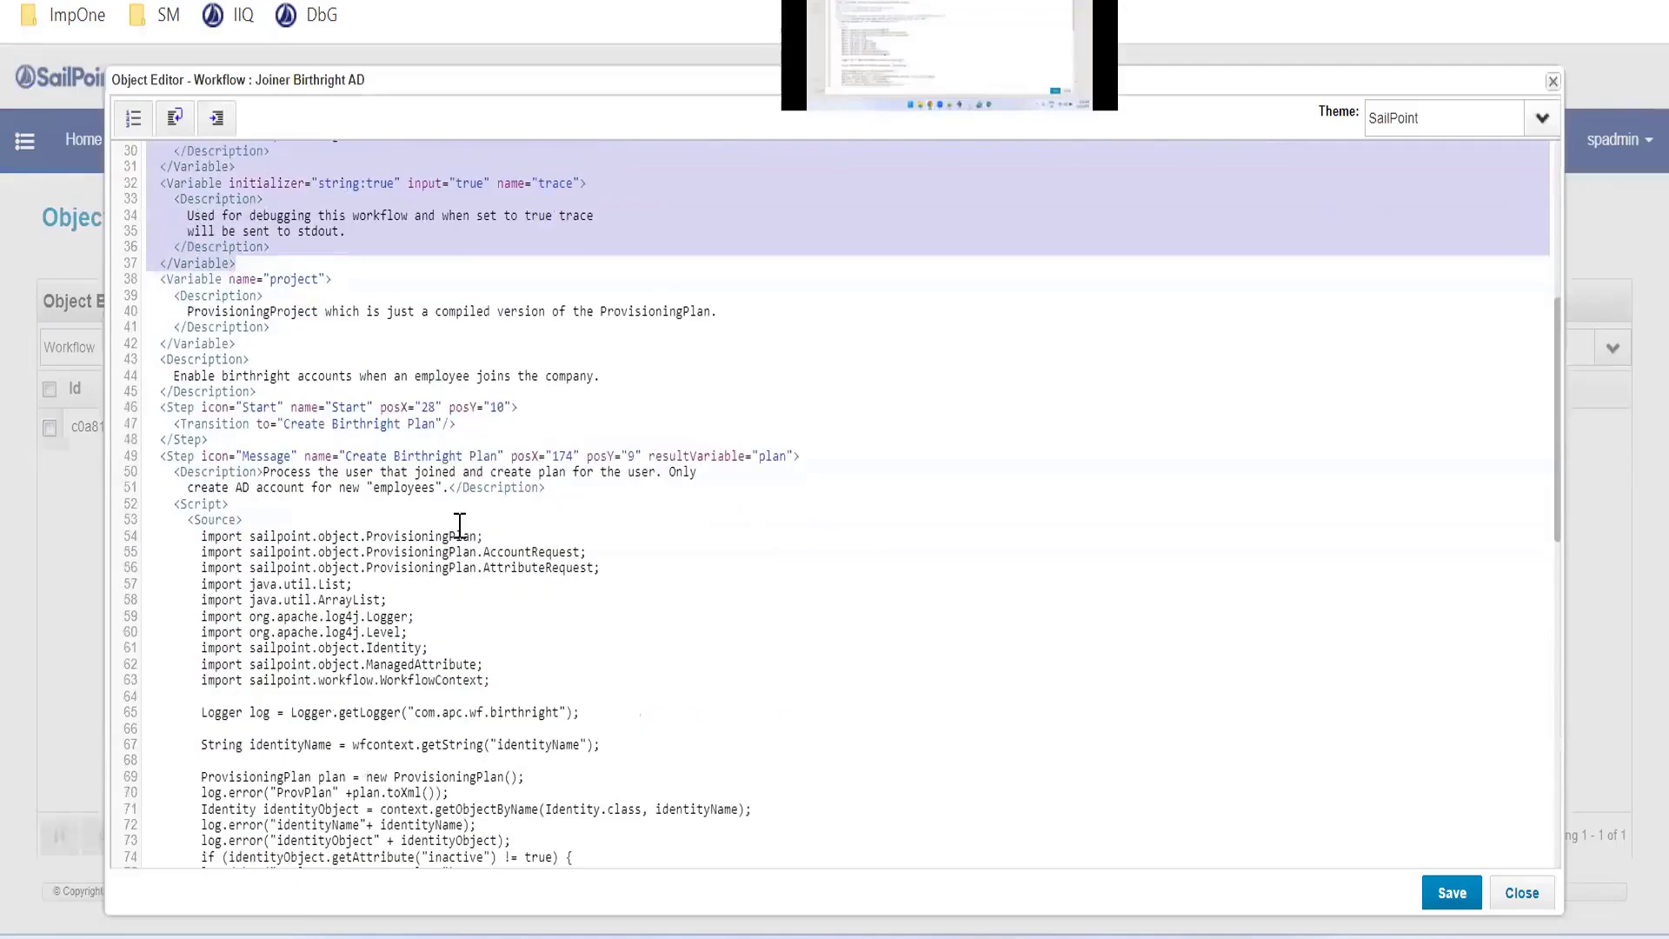
left_click(571, 422)
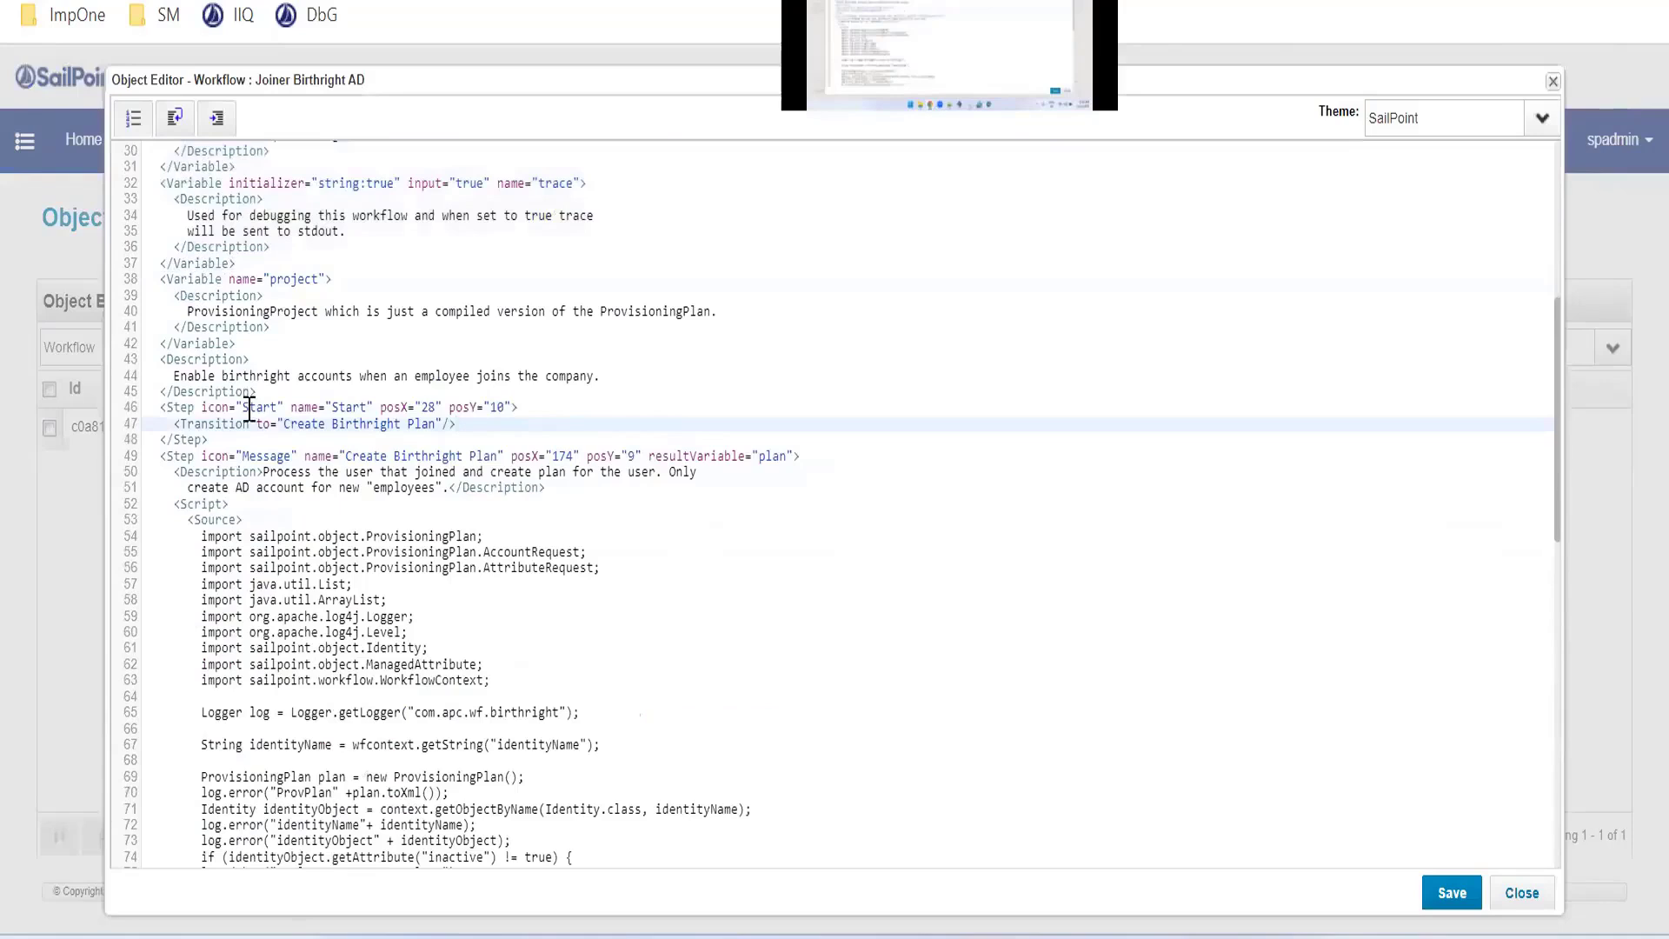
left_click(253, 408)
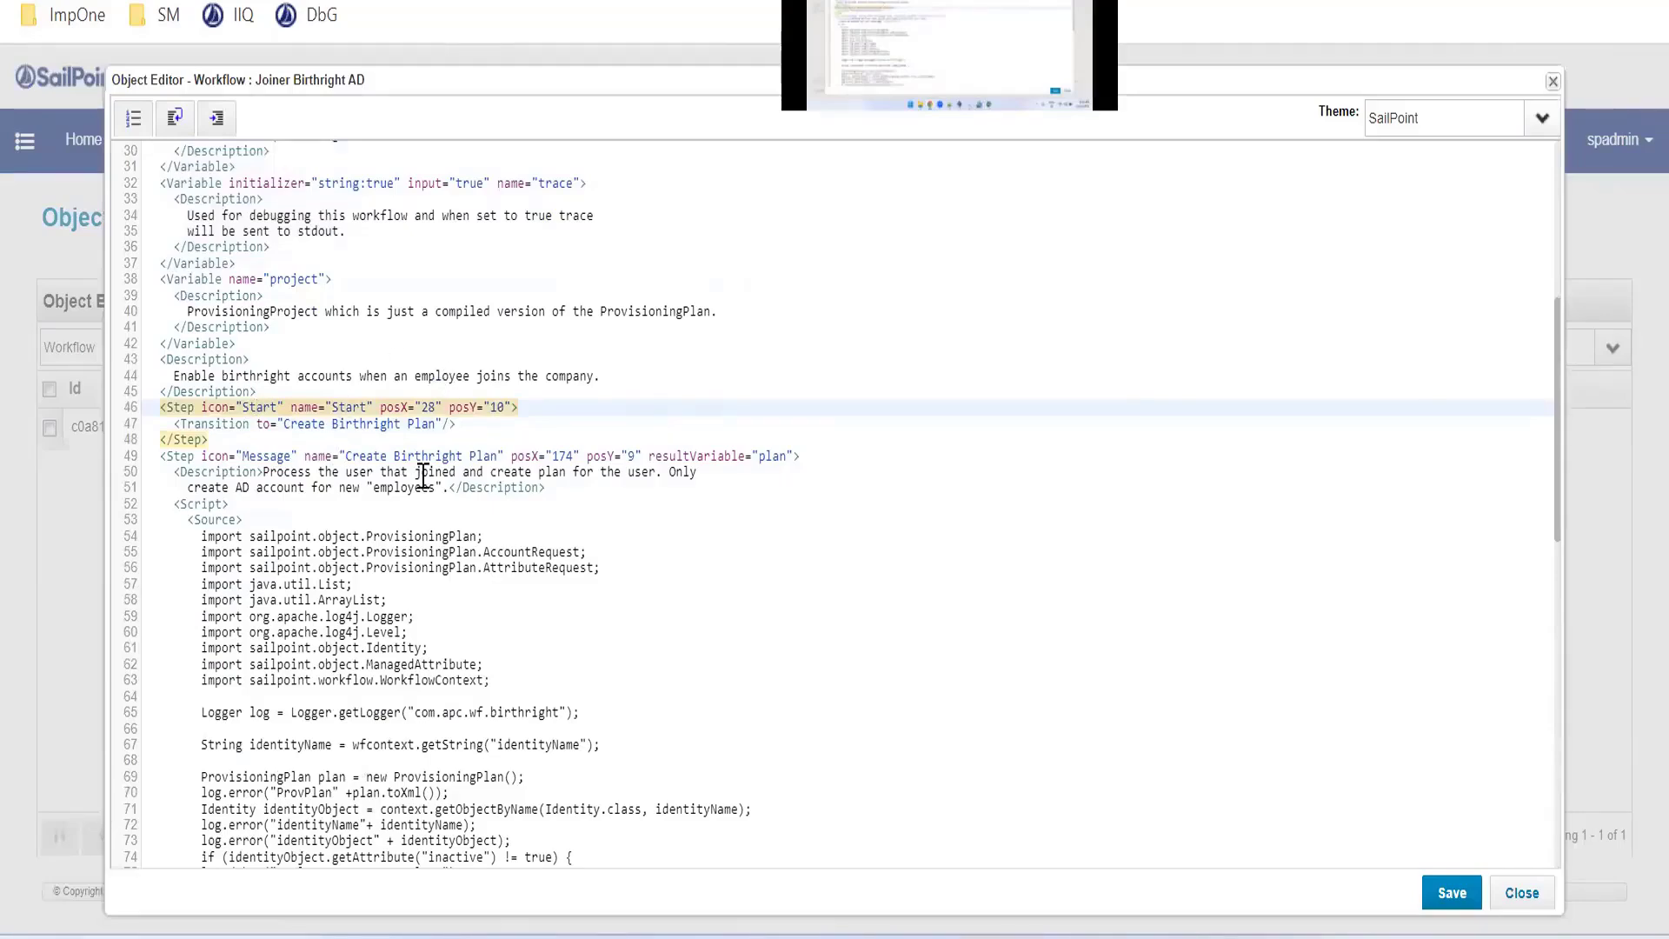
scroll(423, 477, "down", 2)
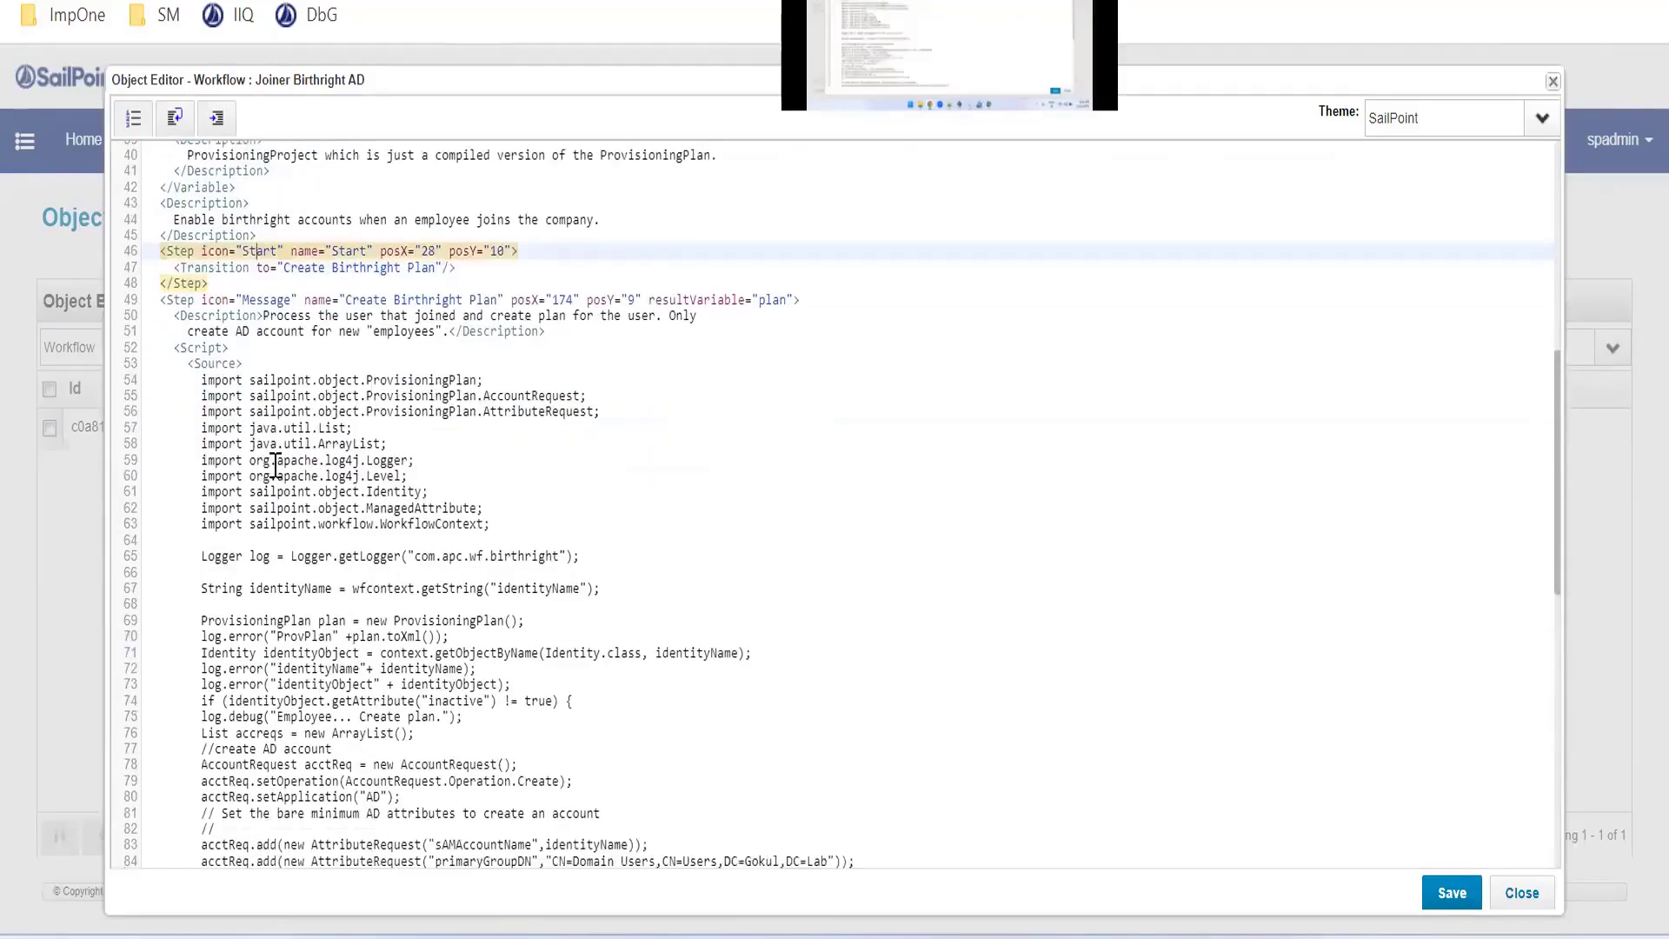
left_click_drag(195, 380, 496, 523)
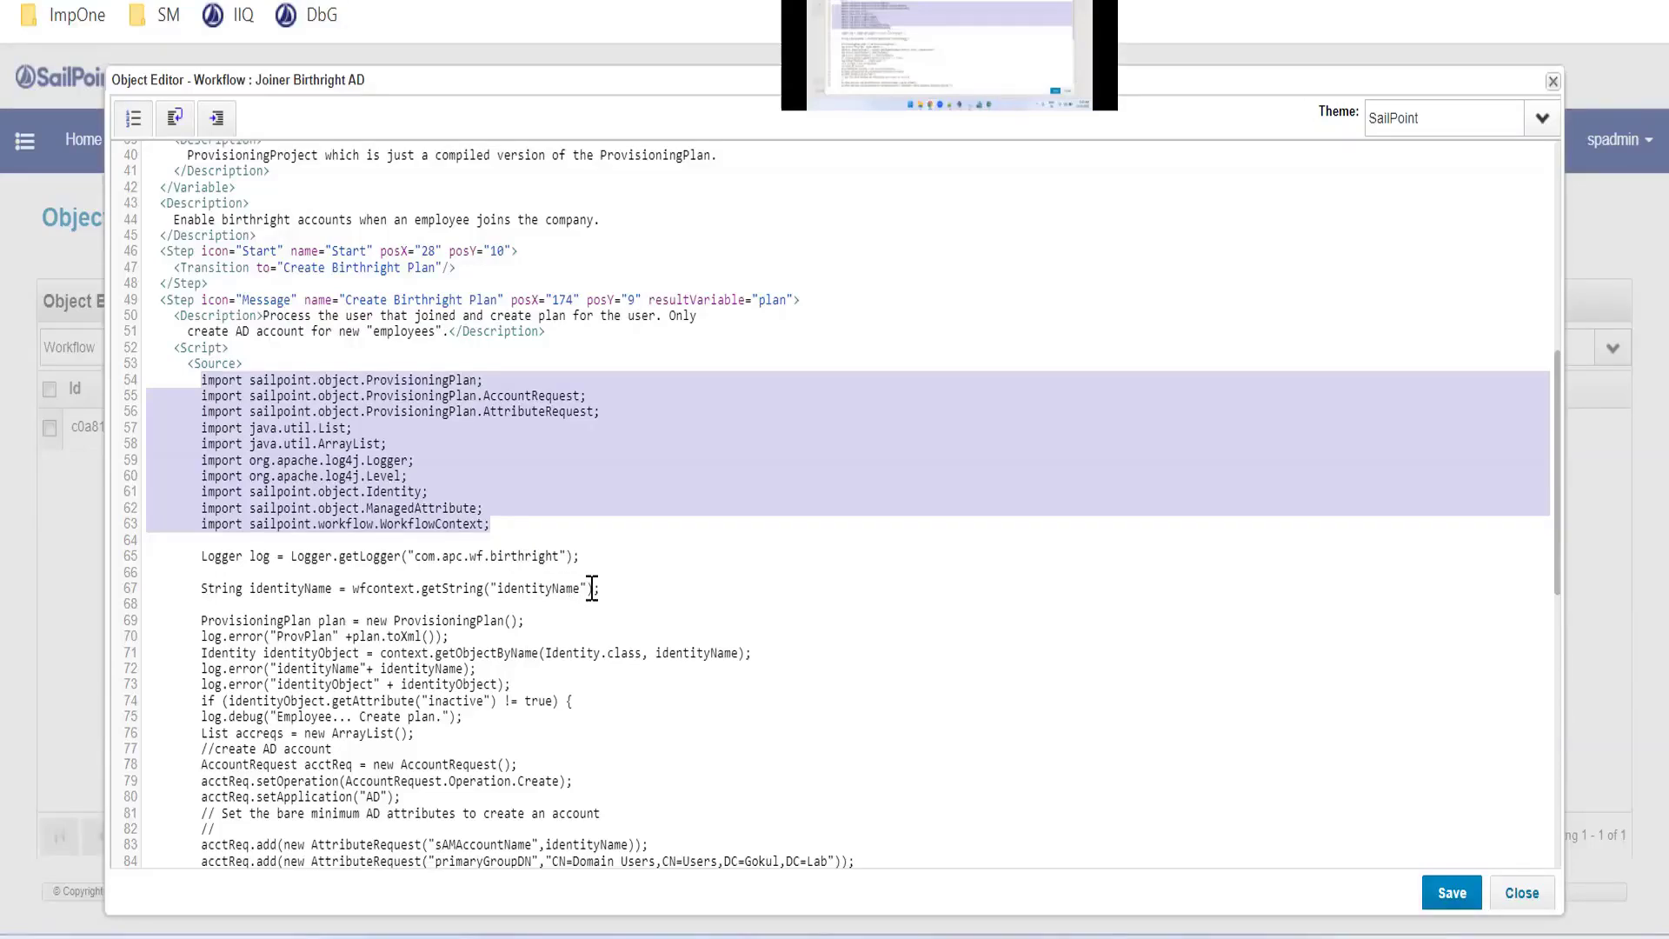
left_click_drag(601, 589, 233, 561)
left_click(292, 556)
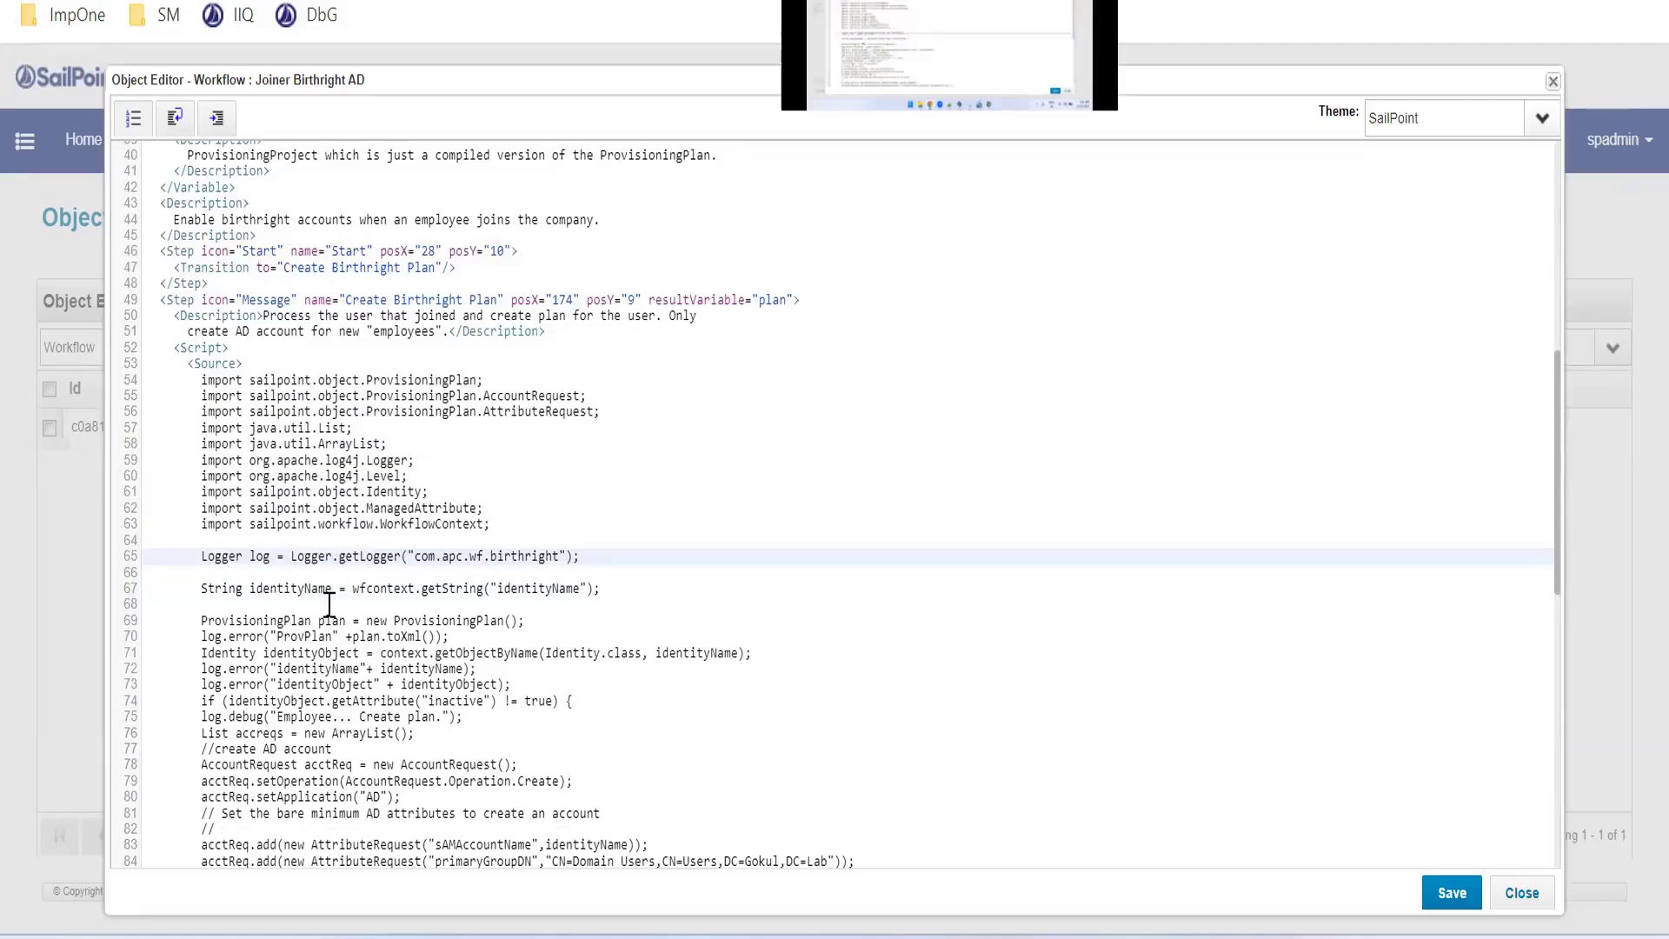
Enlarge the editor view and examine how the Create Birthright Plan script gets the identityName variable
key("ctrl+plus")
scroll(328, 600, "down", 2)
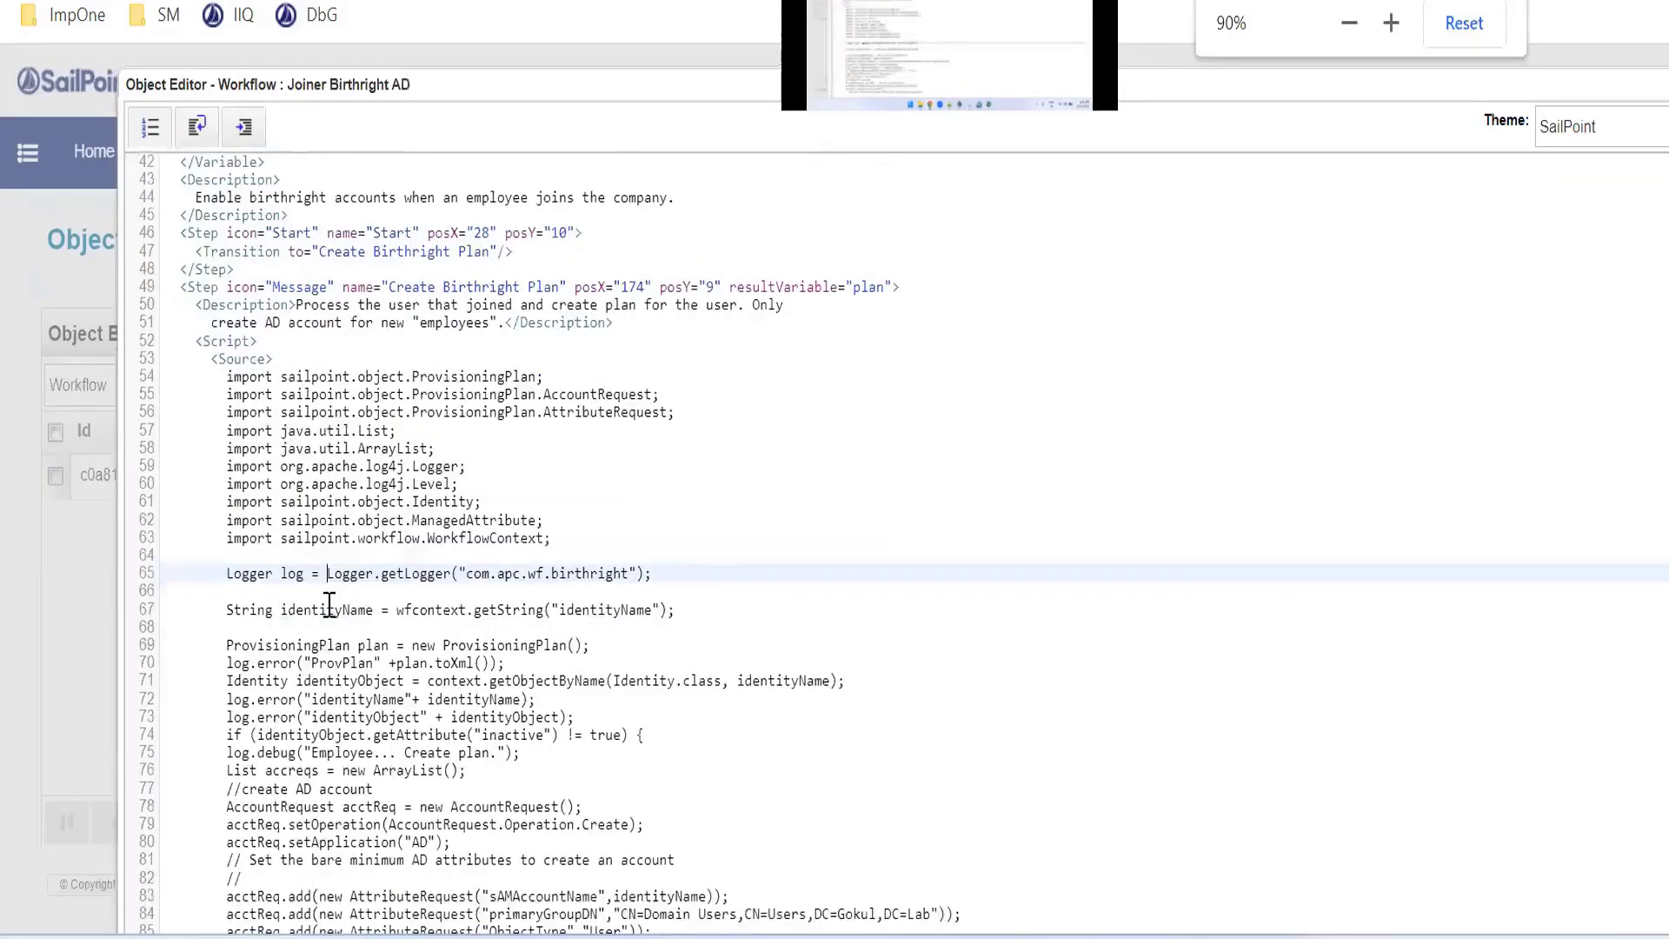
key("ctrl+plus")
scroll(352, 605, "down", 2)
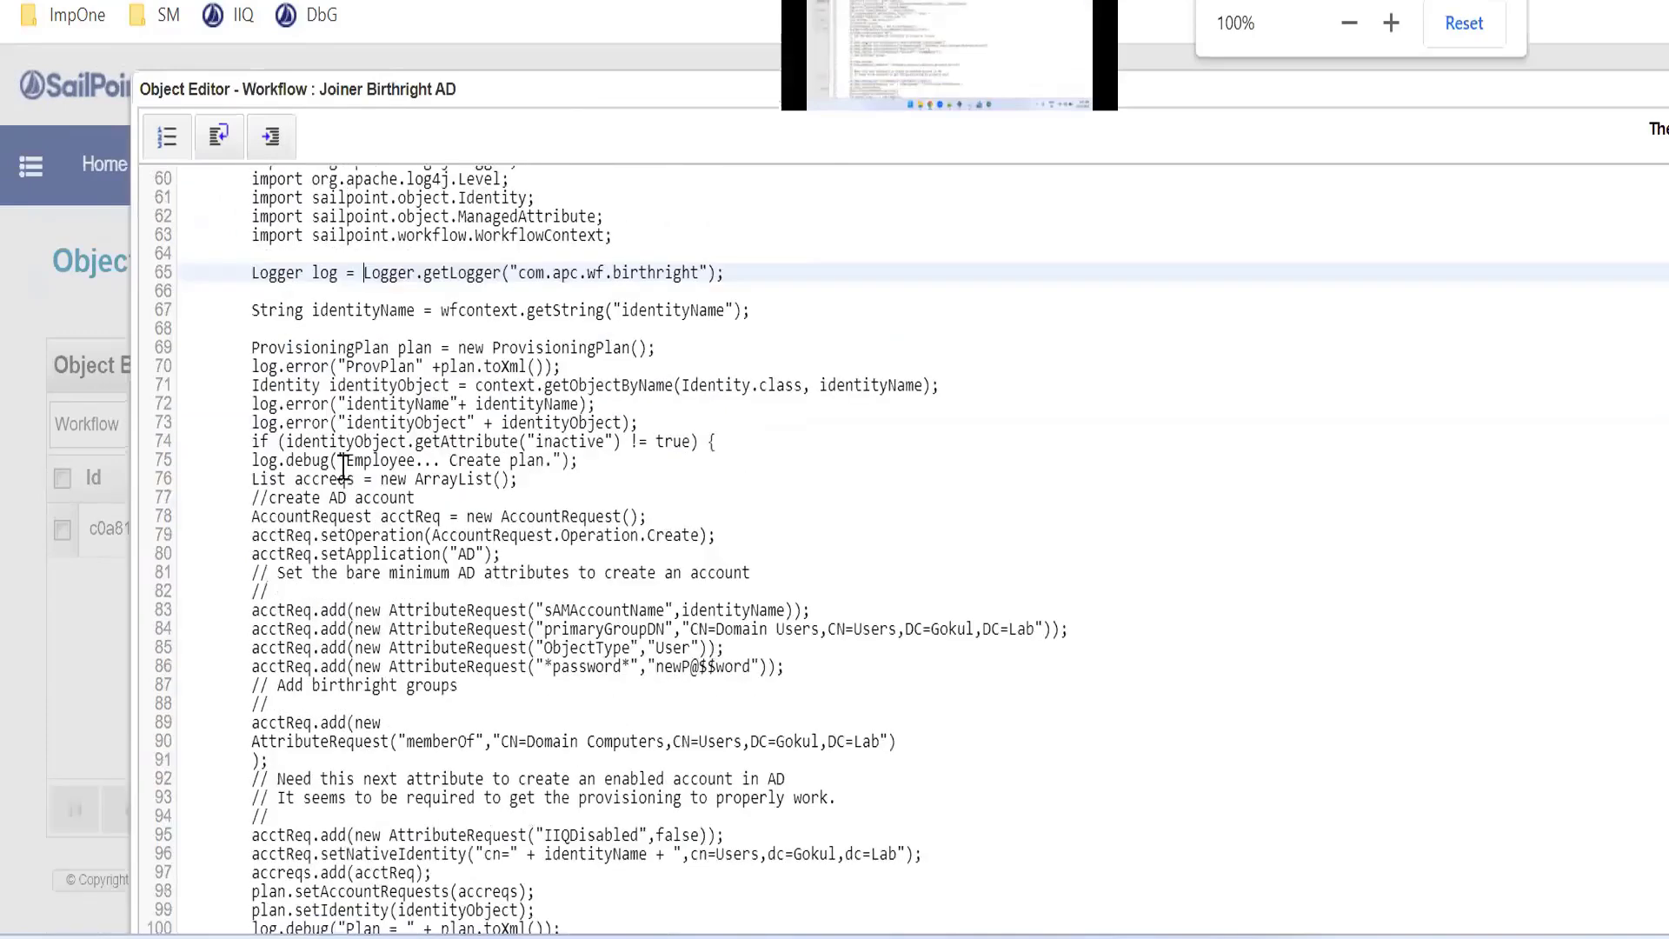
left_click_drag(415, 312, 307, 315)
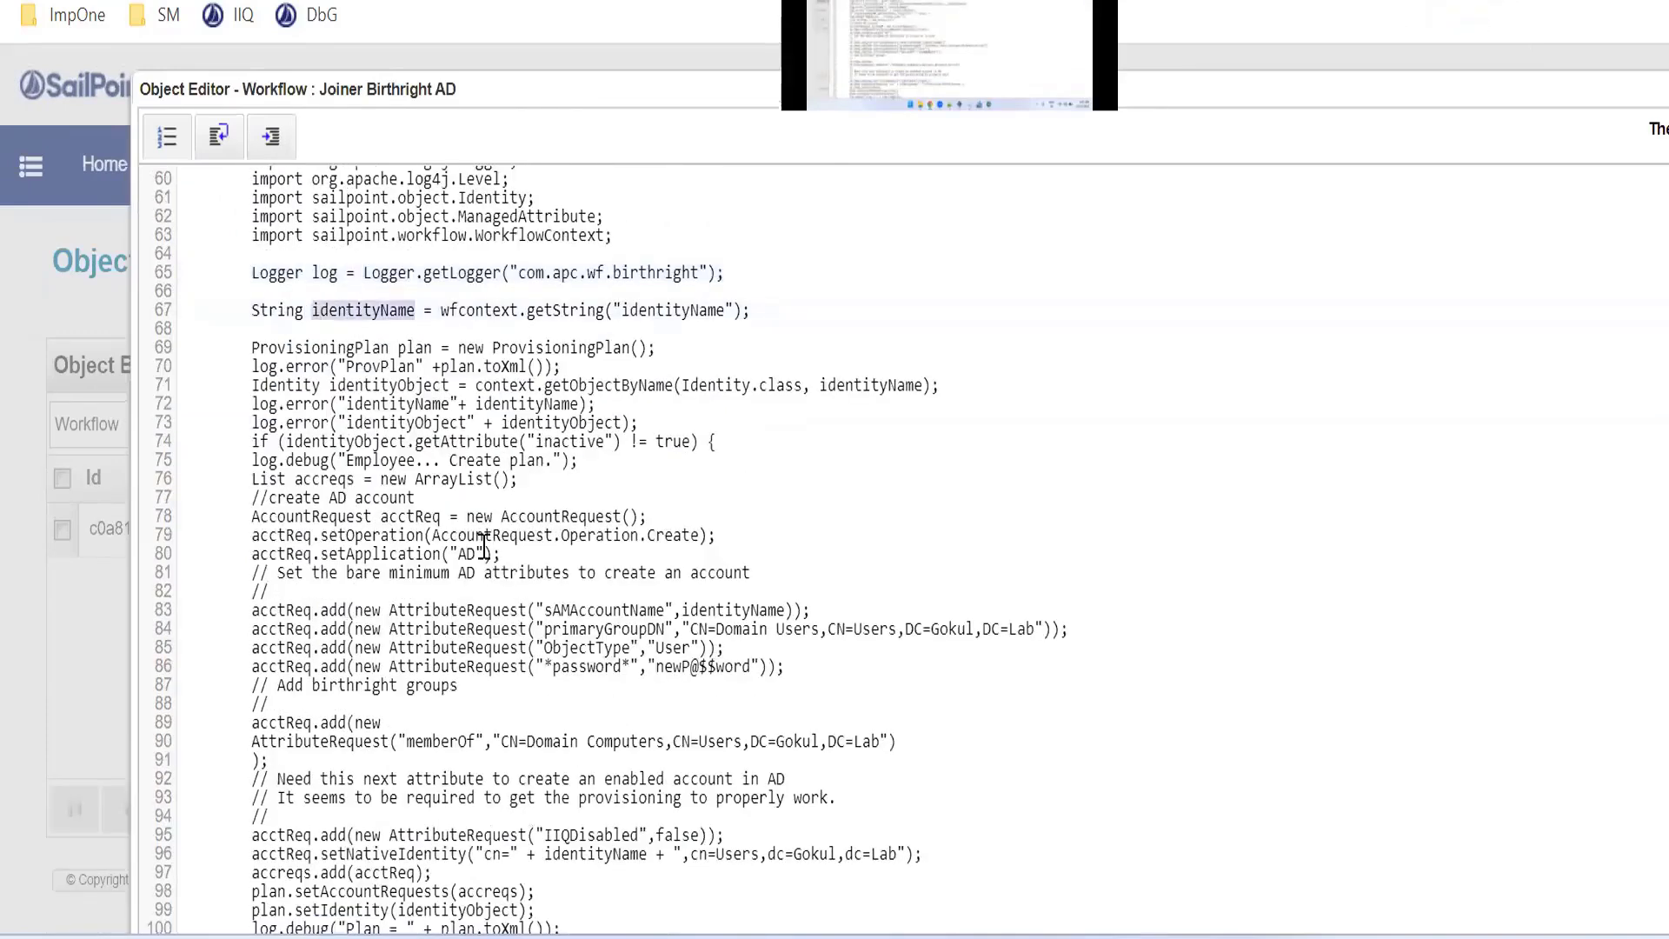
scroll(484, 545, "up", 12)
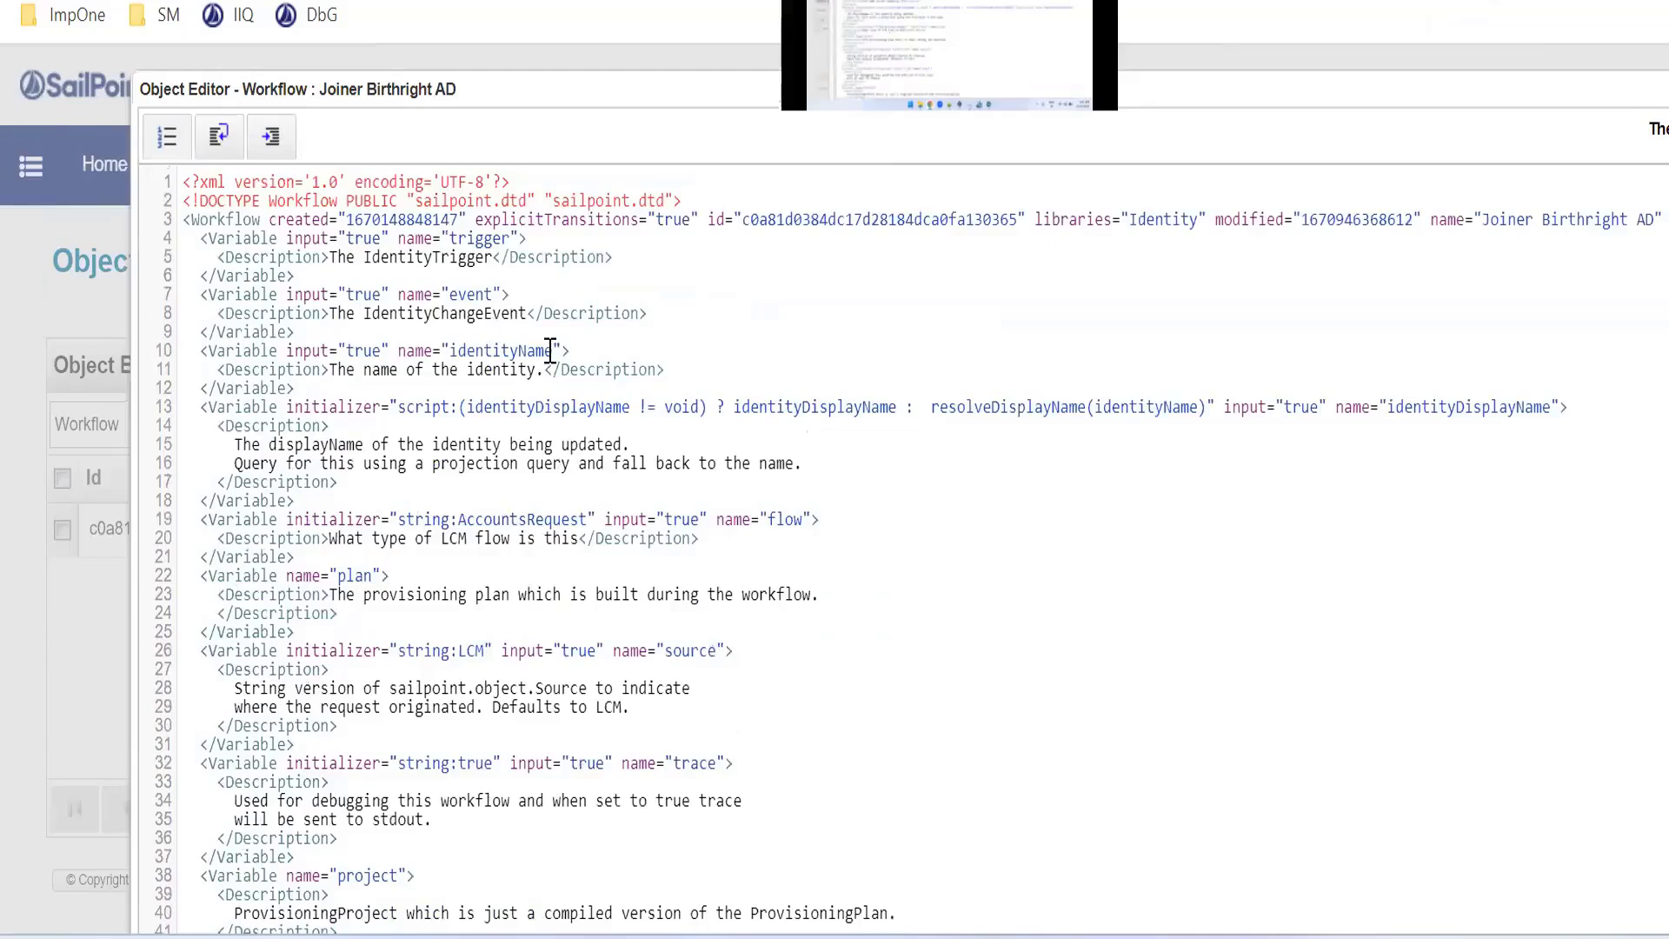
left_click_drag(553, 351, 449, 351)
scroll(512, 413, "down", 7)
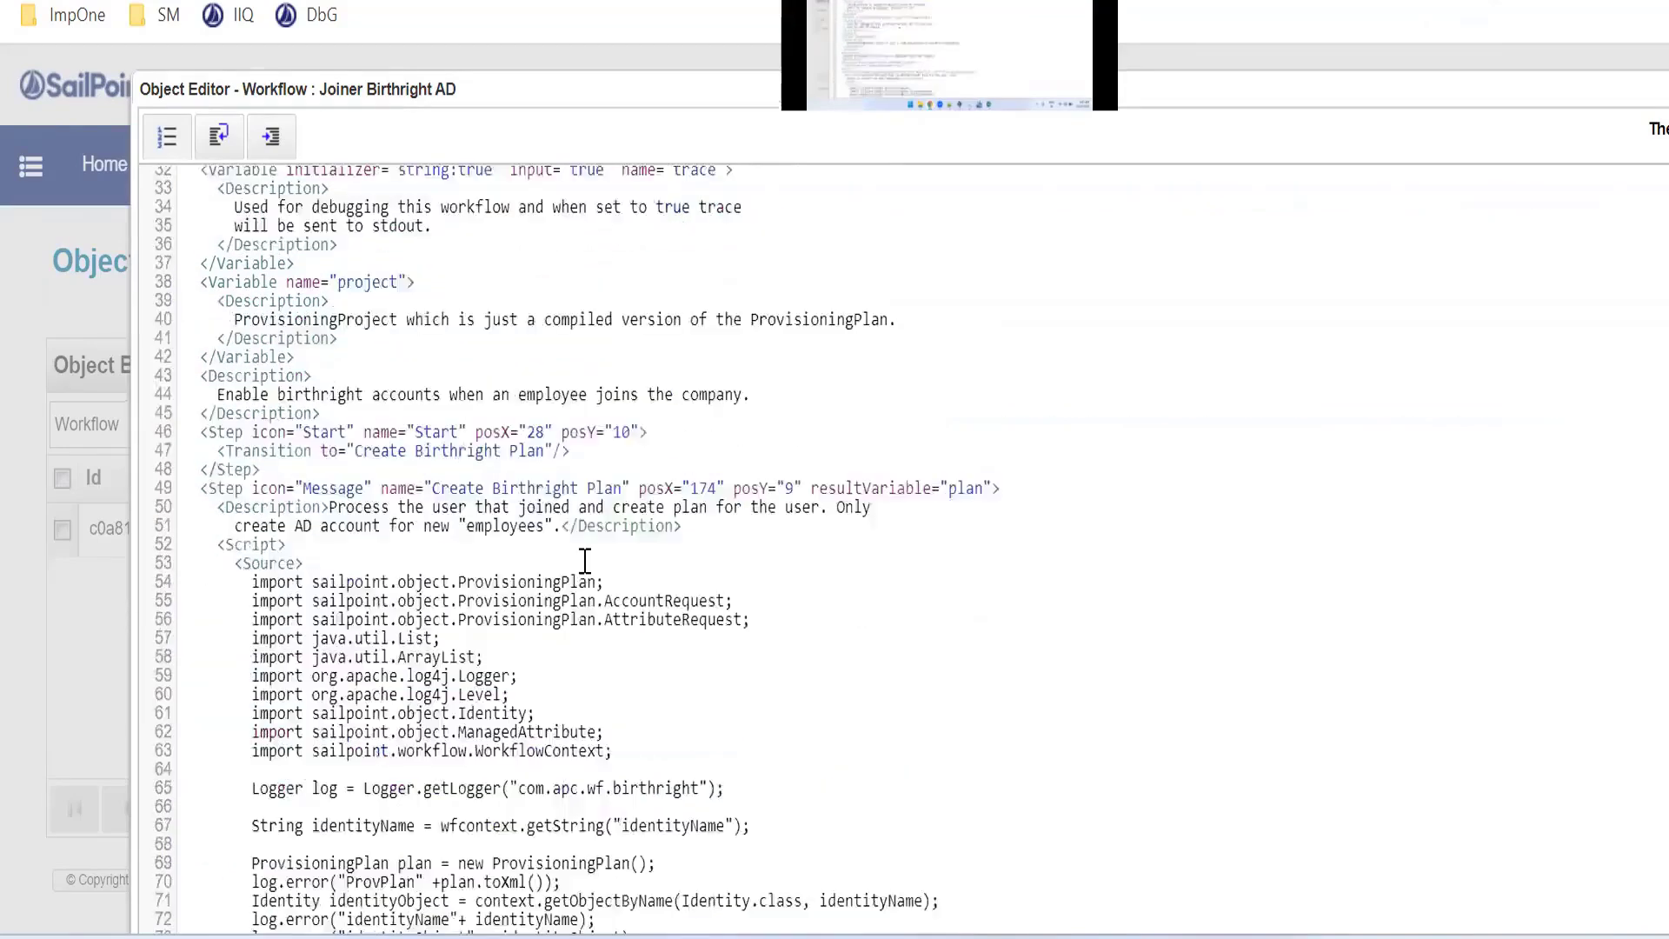
scroll(429, 551, "down", 6)
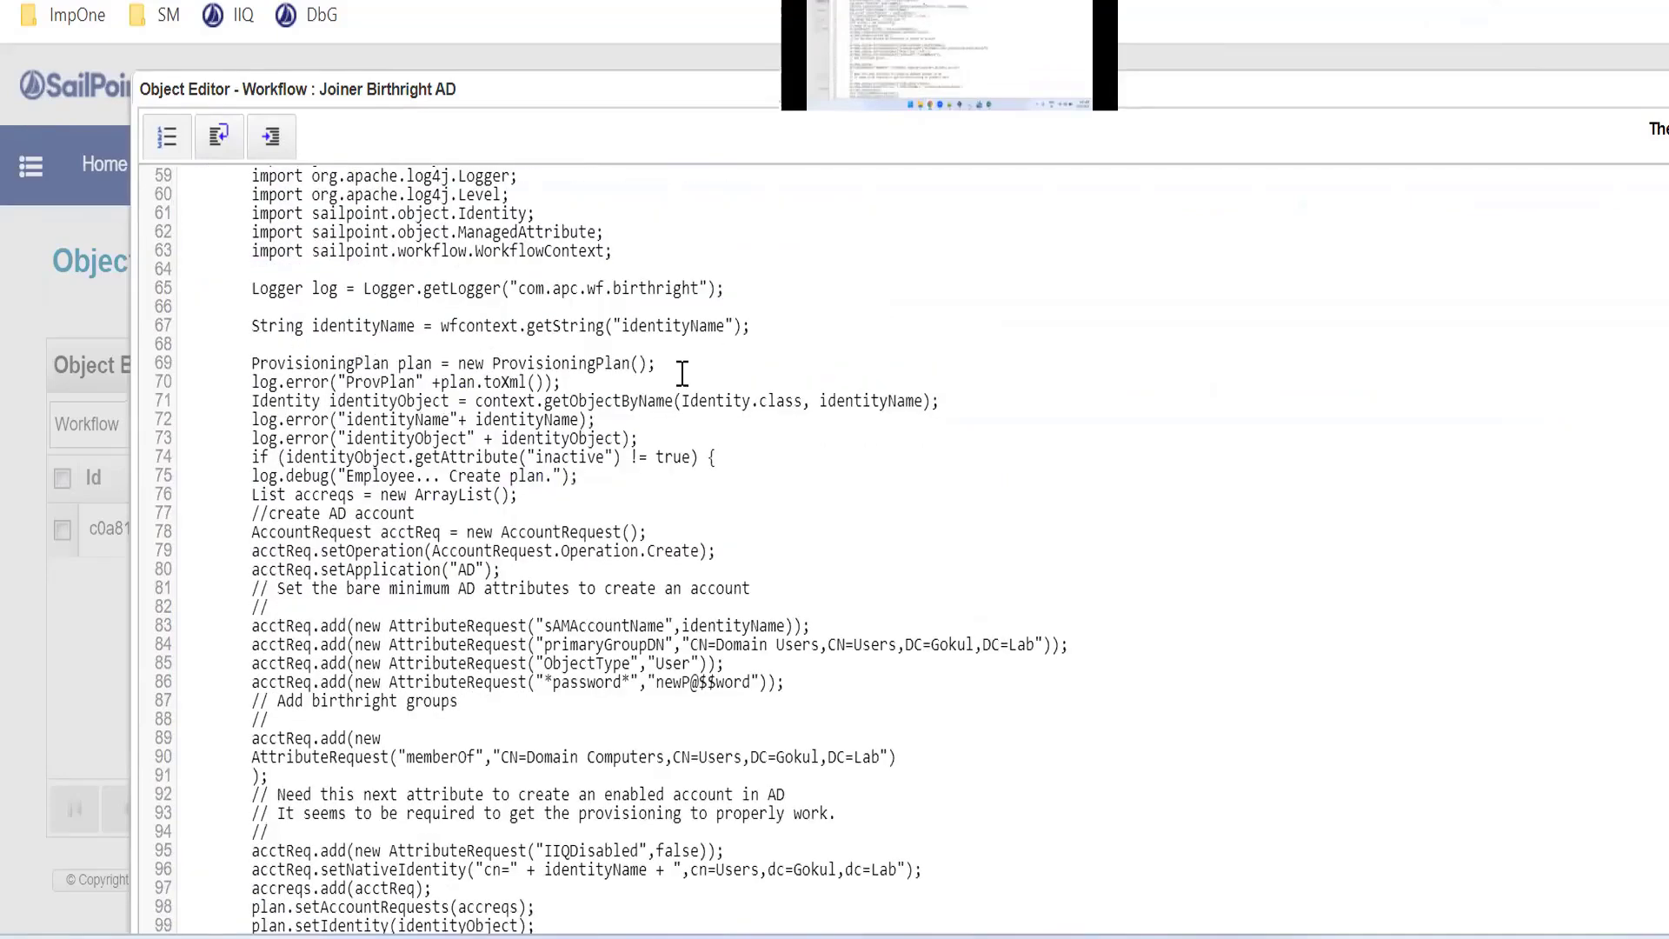
Examine the script's plan creation, identity lookup, logging and AD account request block
left_click_drag(665, 371, 493, 366)
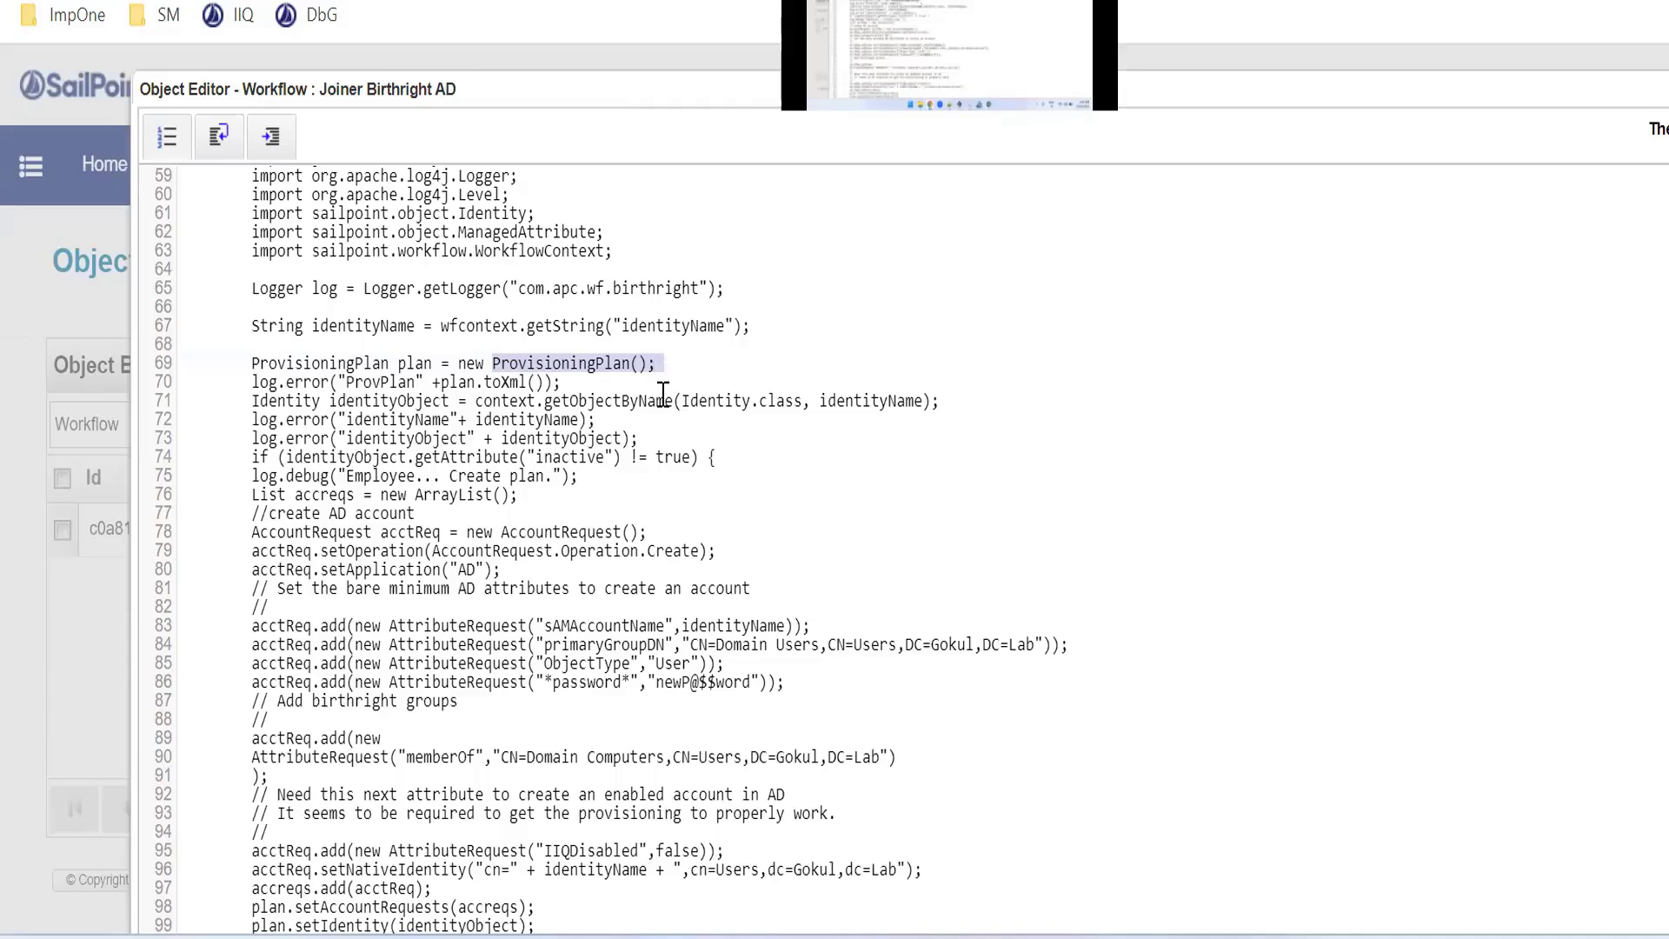
left_click(659, 475)
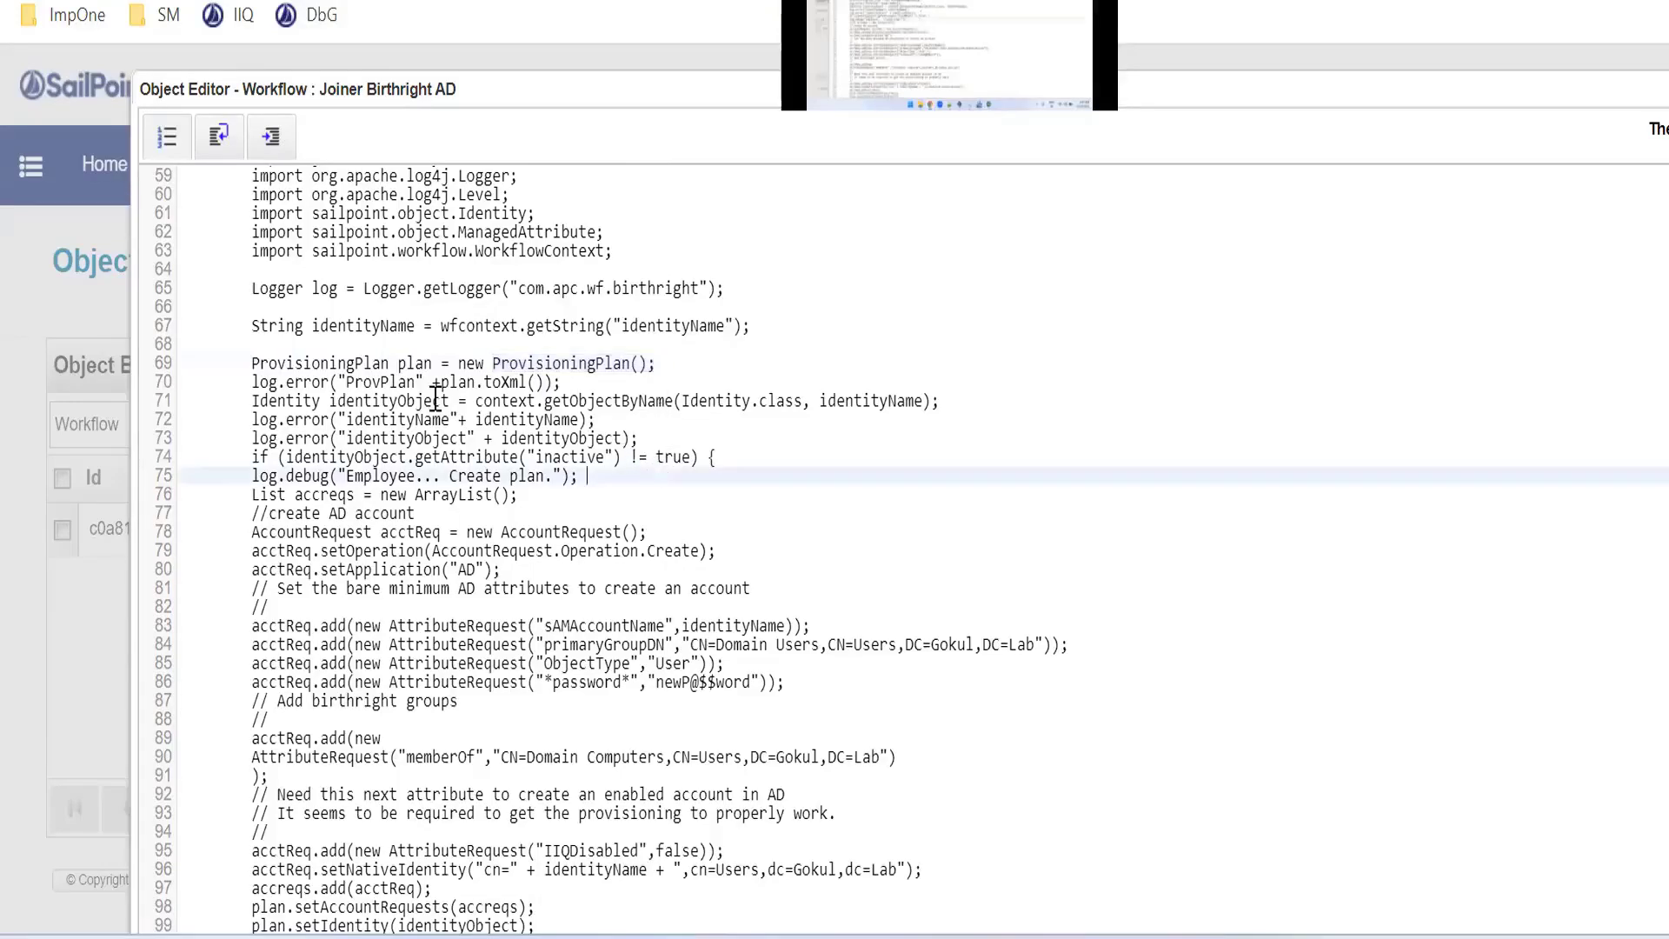
left_click_drag(252, 362, 684, 356)
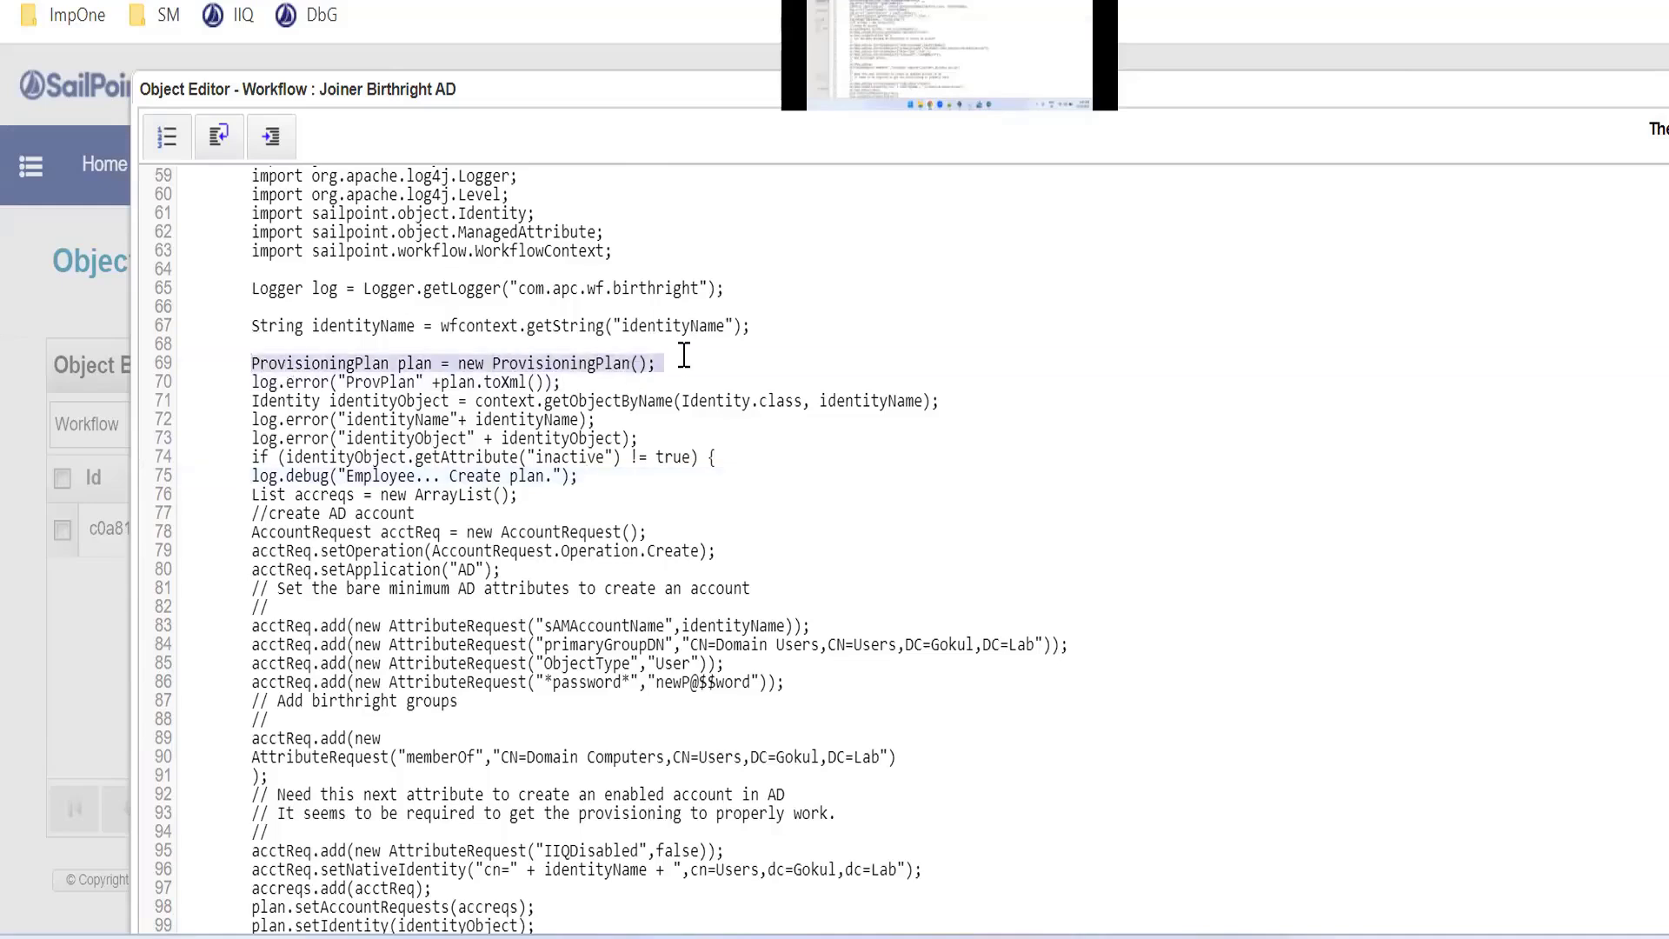
left_click(335, 401)
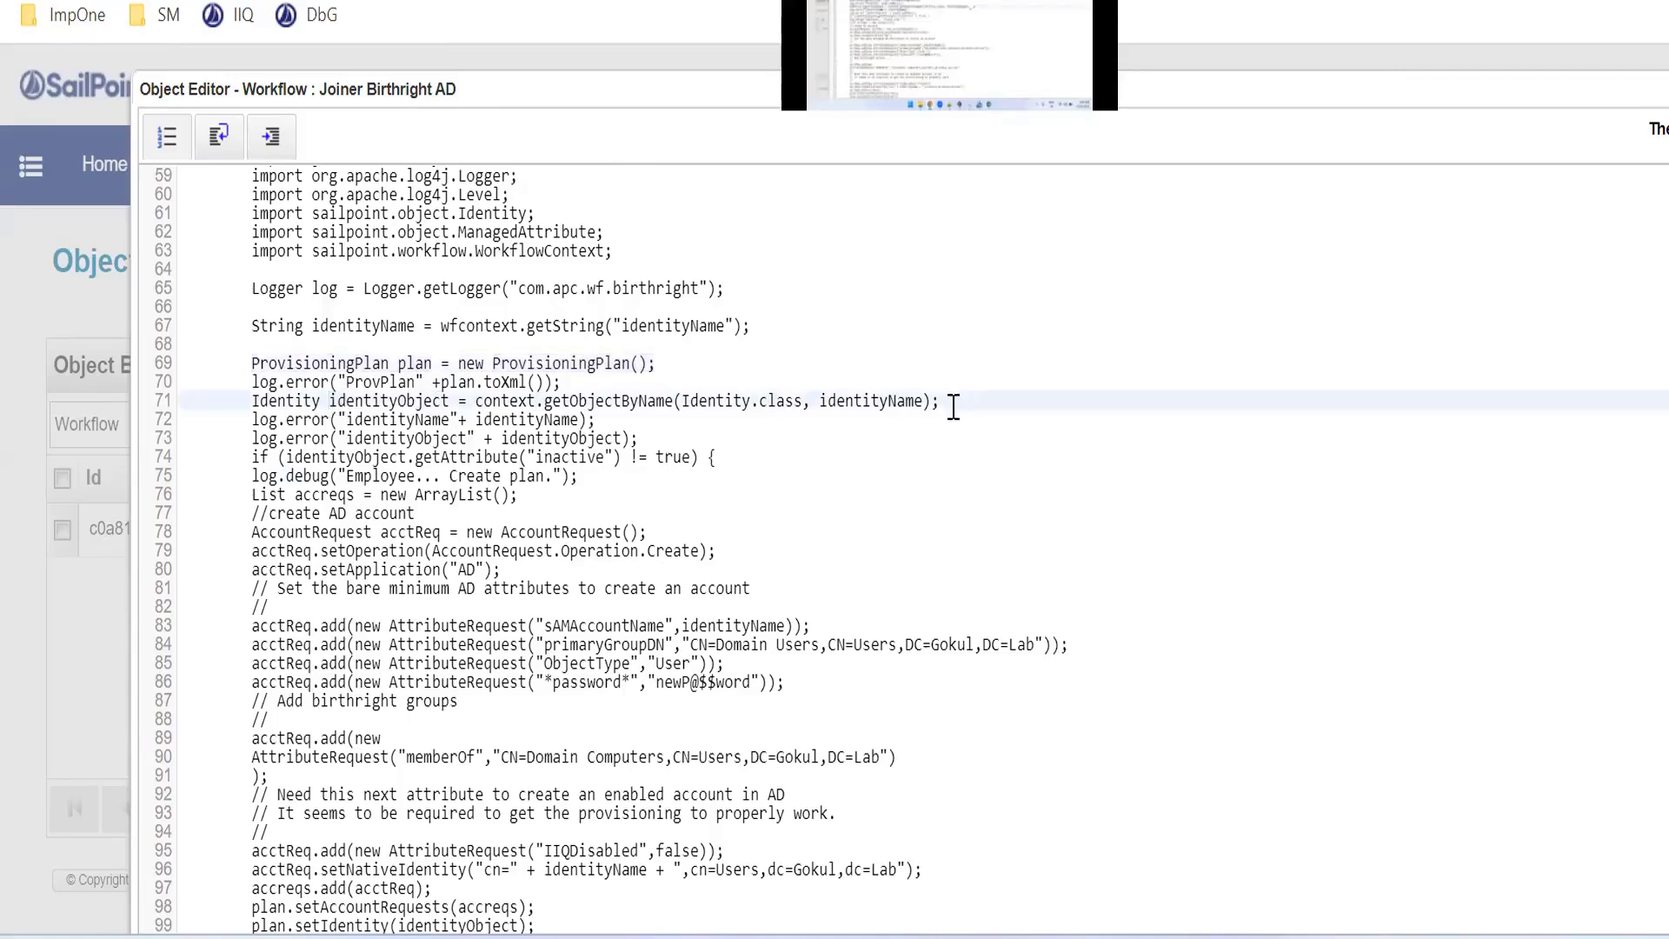
left_click_drag(953, 402, 473, 411)
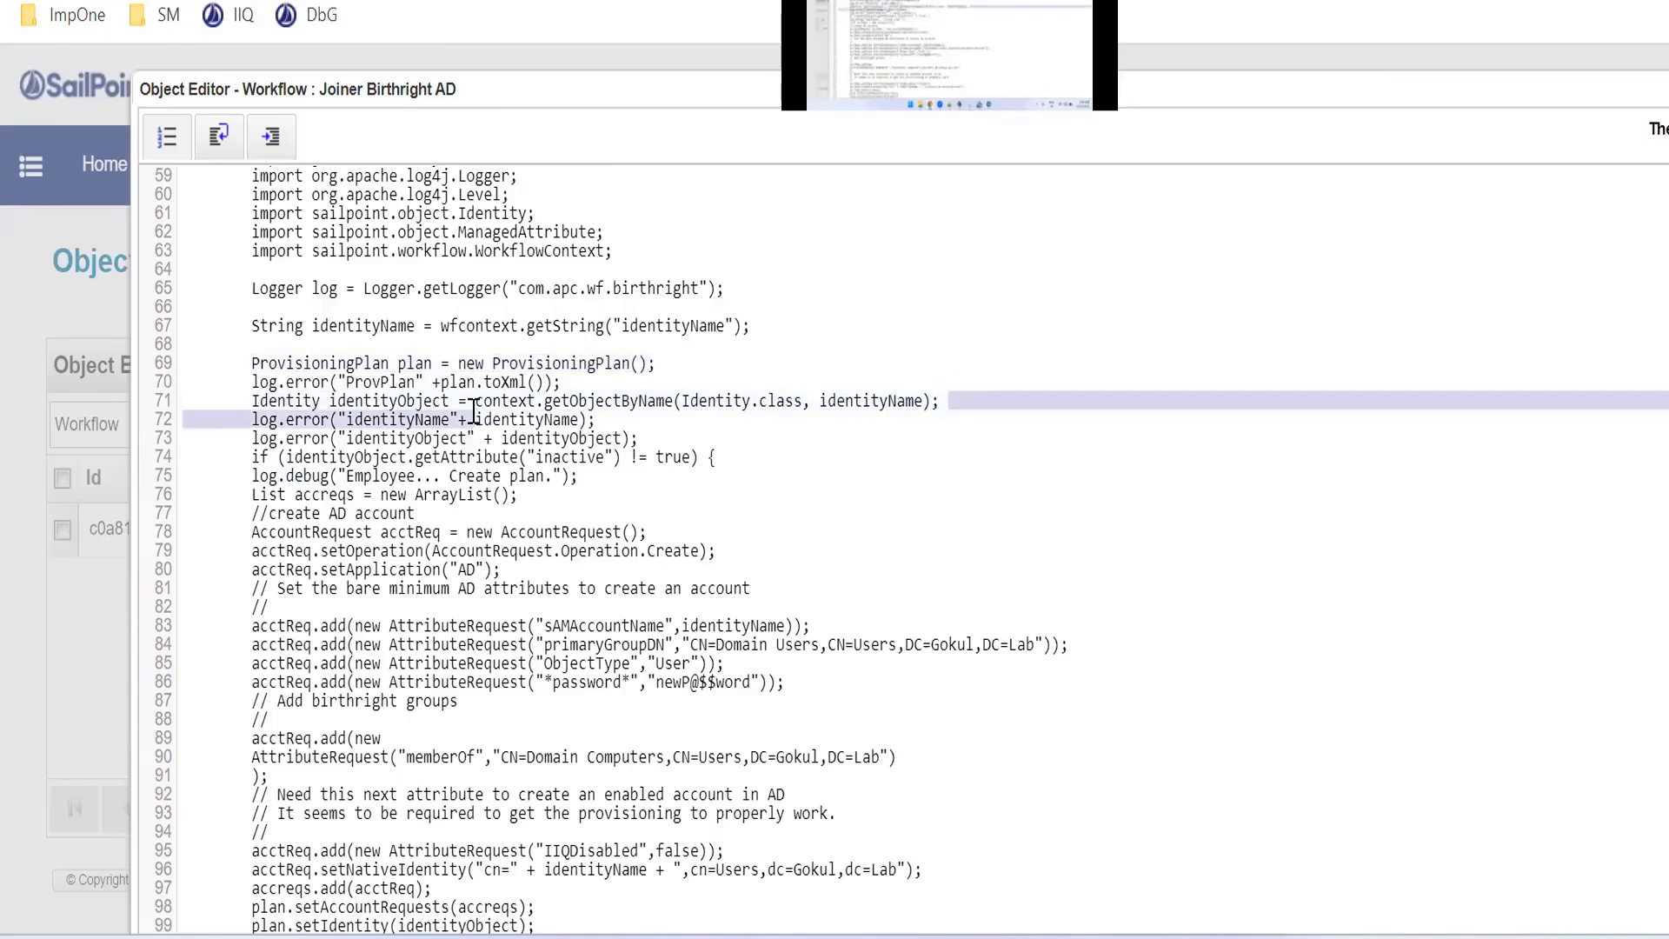
left_click_drag(473, 410, 340, 407)
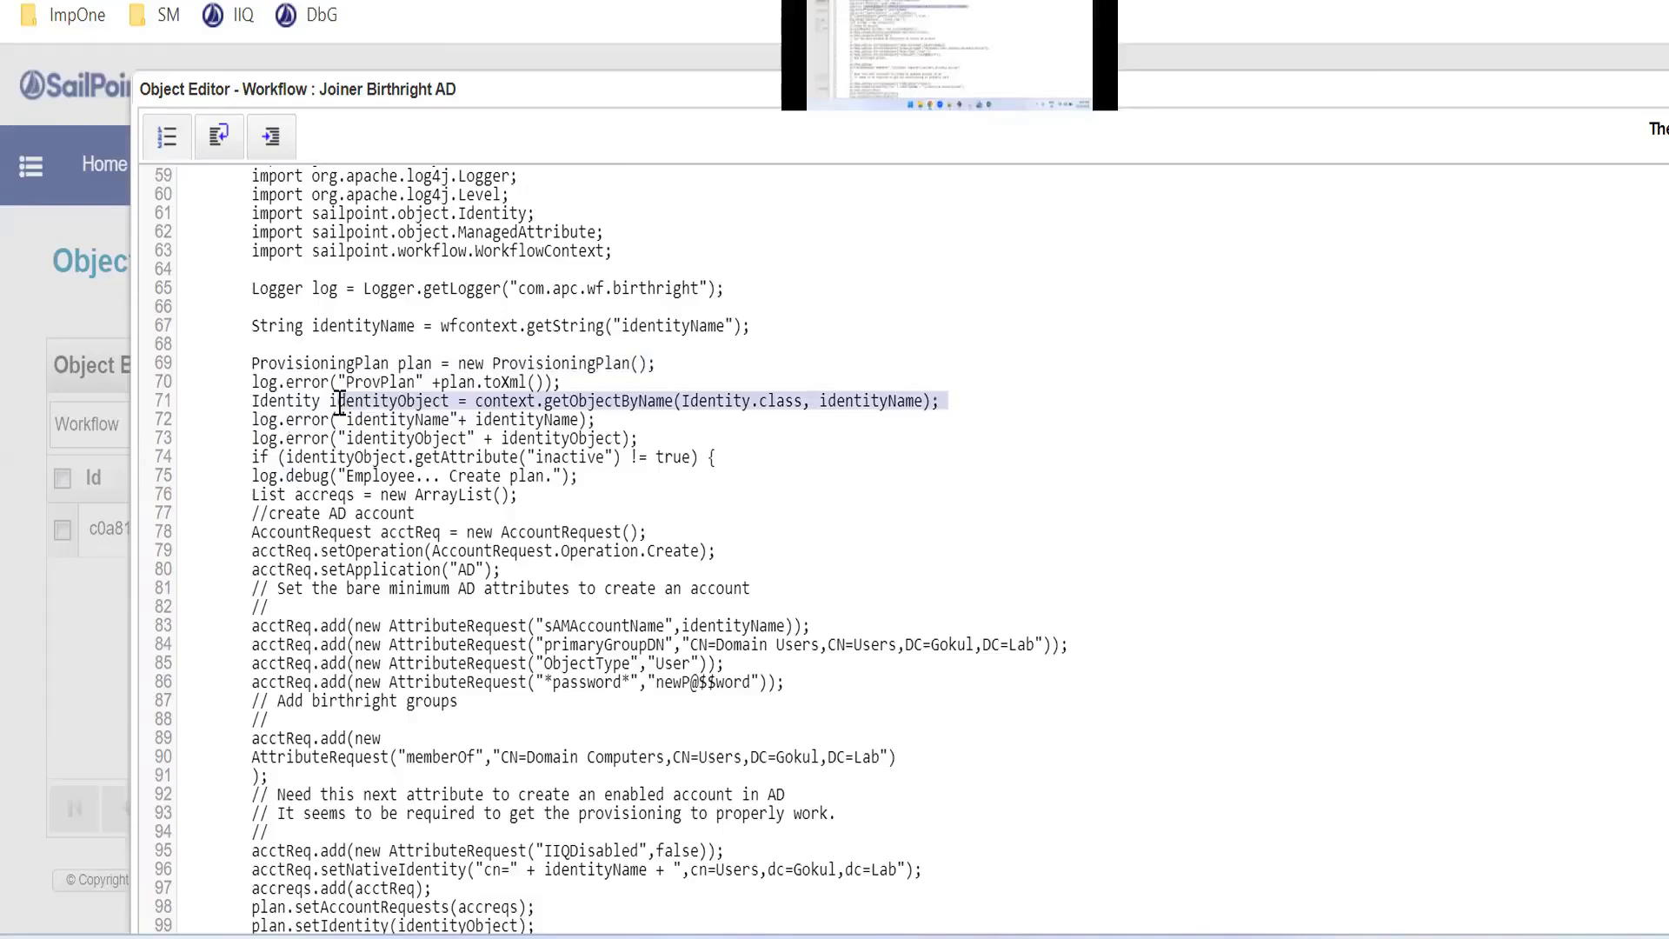
left_click(392, 405)
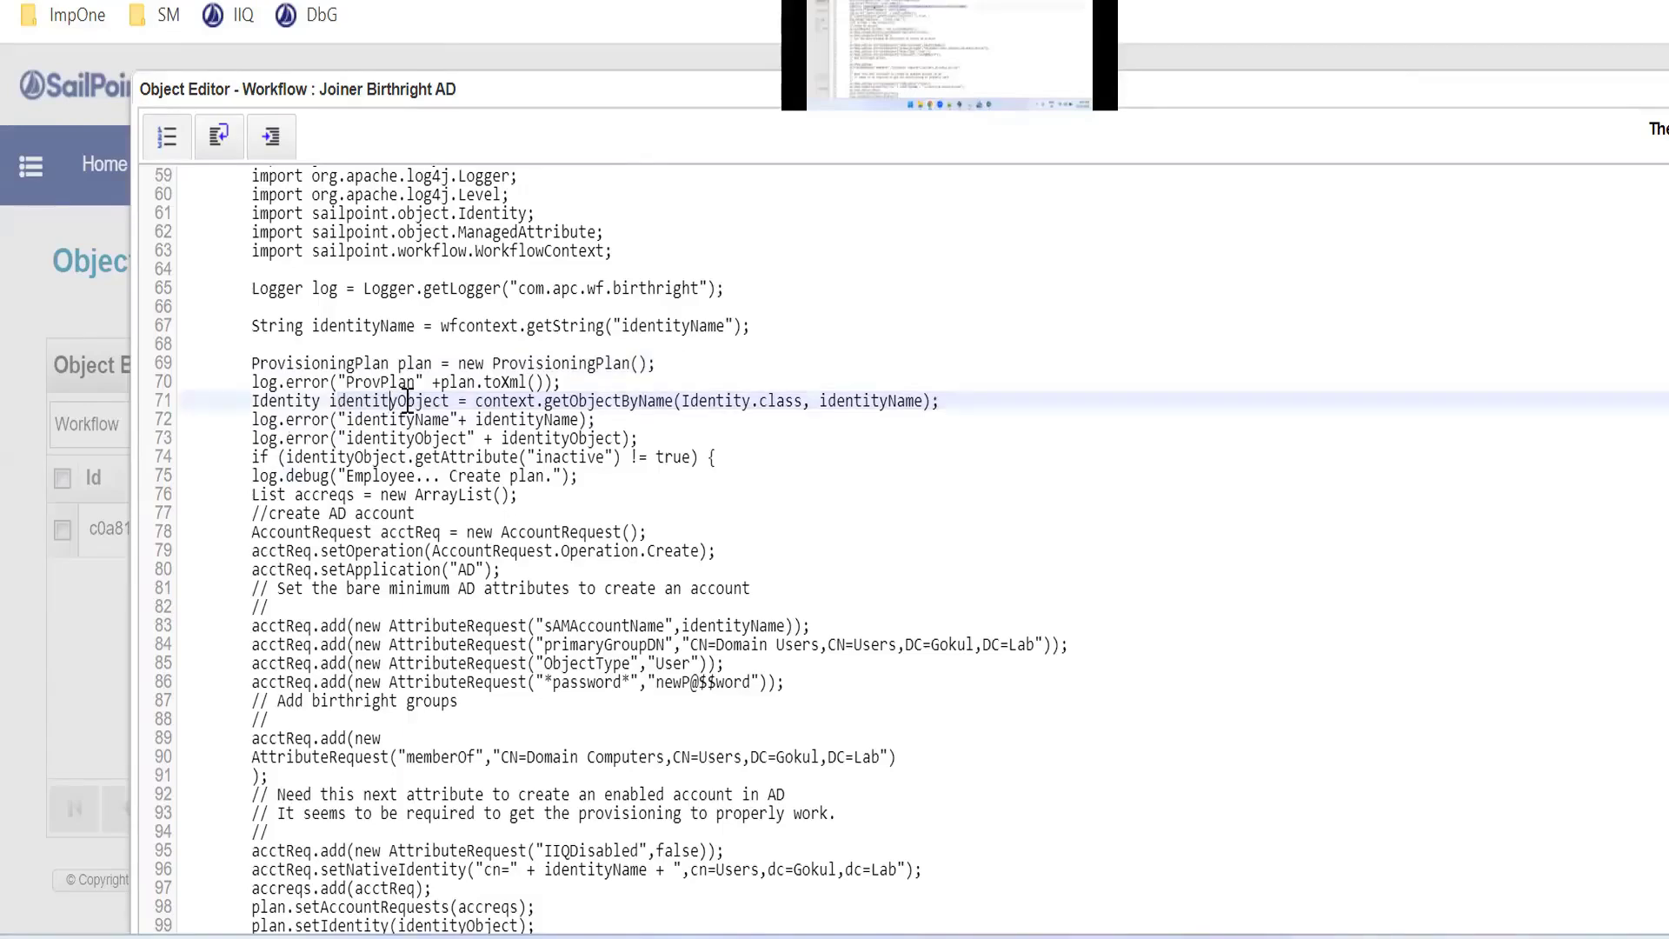
double_click(386, 401)
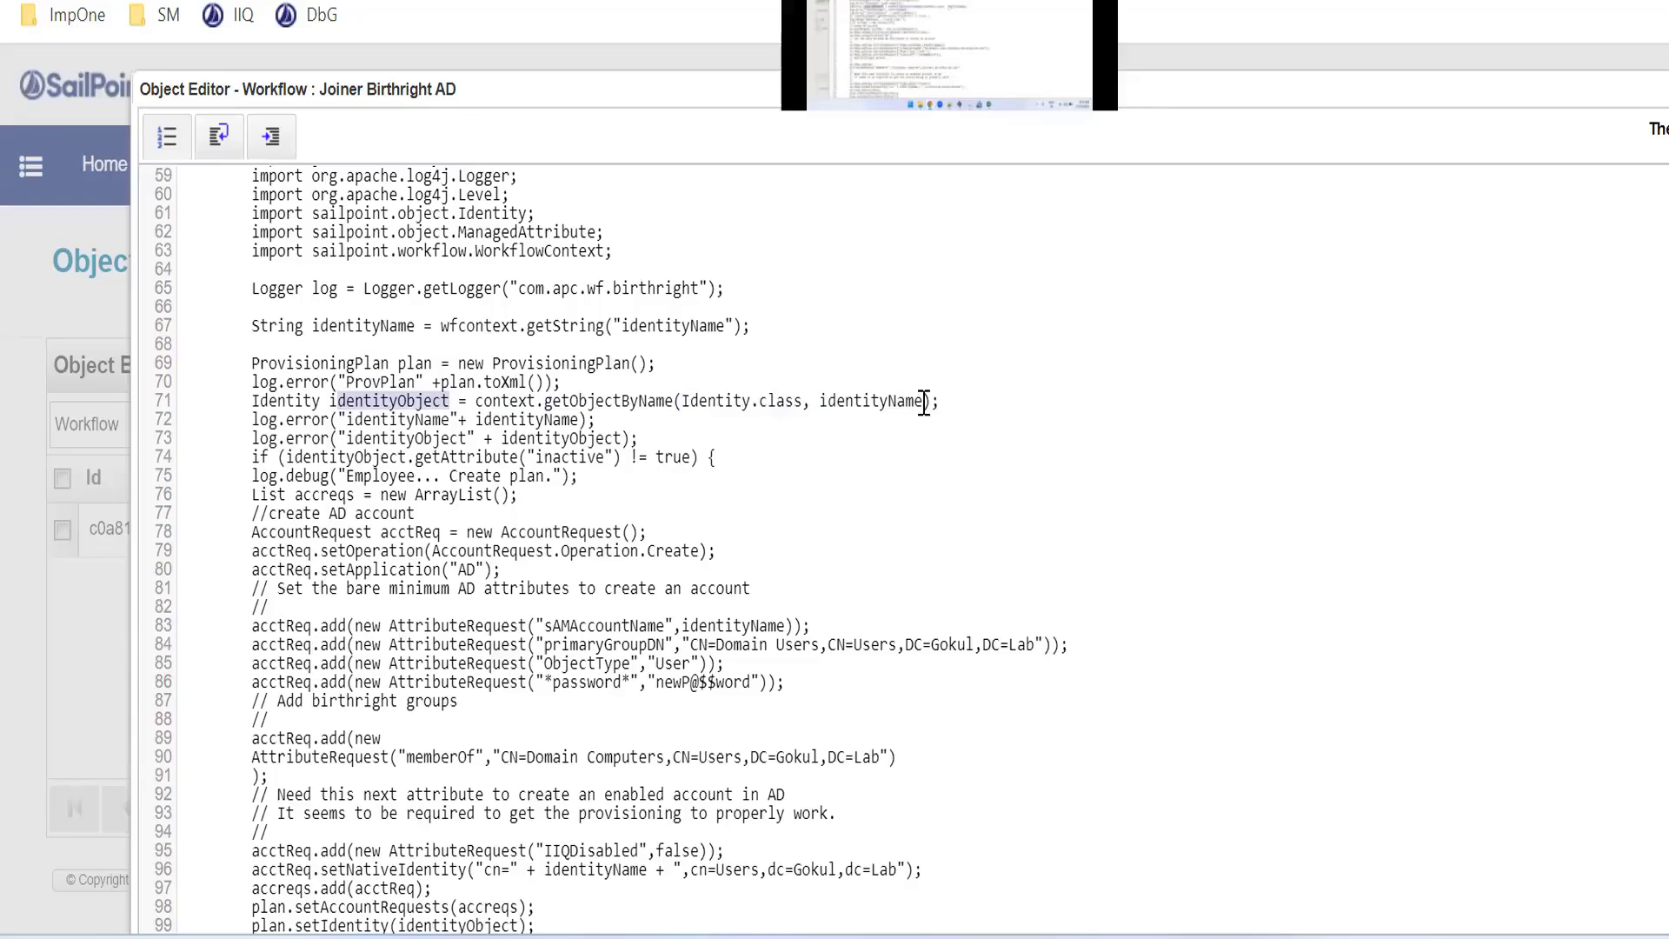
left_click_drag(803, 401, 684, 406)
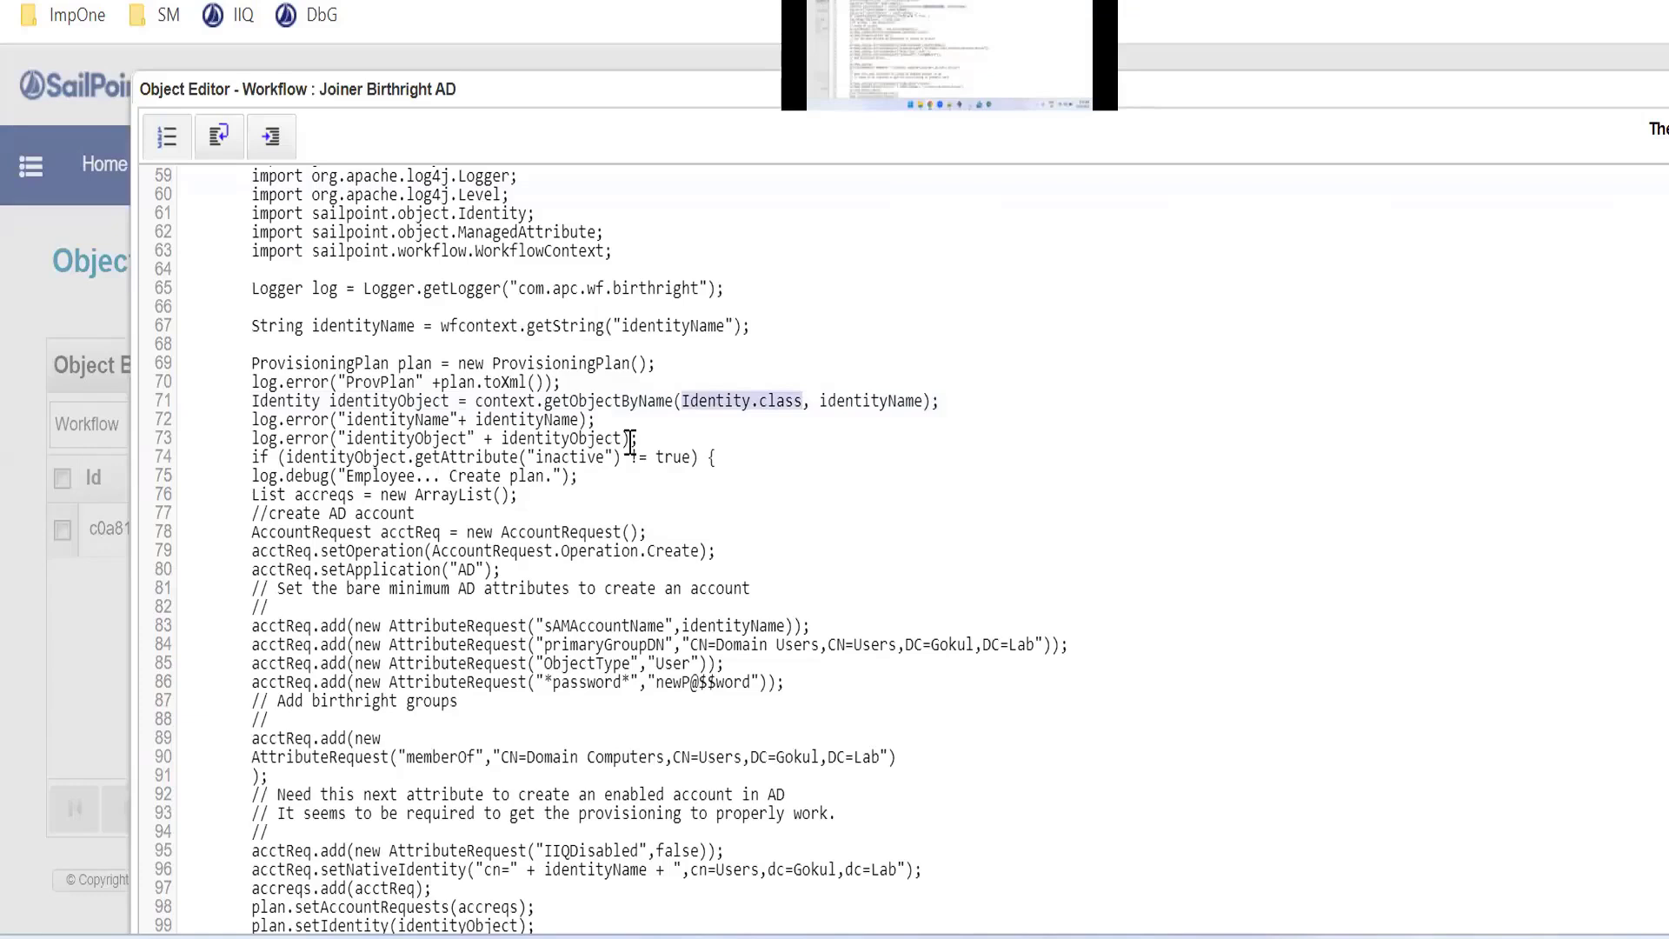
left_click_drag(630, 440, 267, 409)
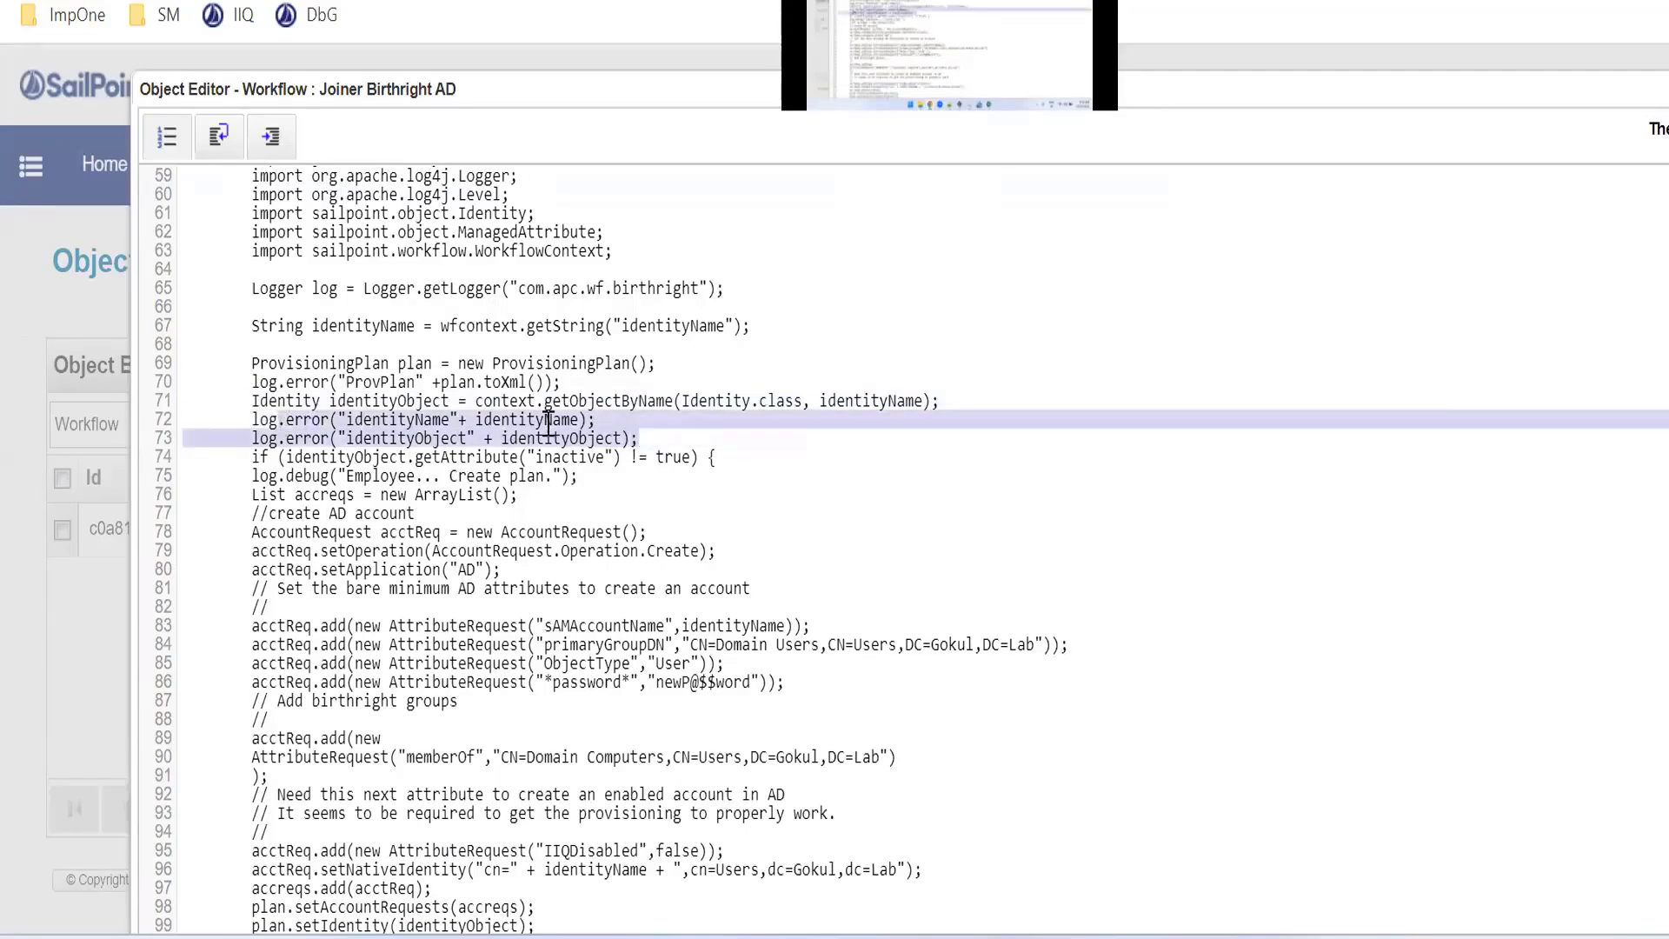
scroll(561, 415, "down", 3)
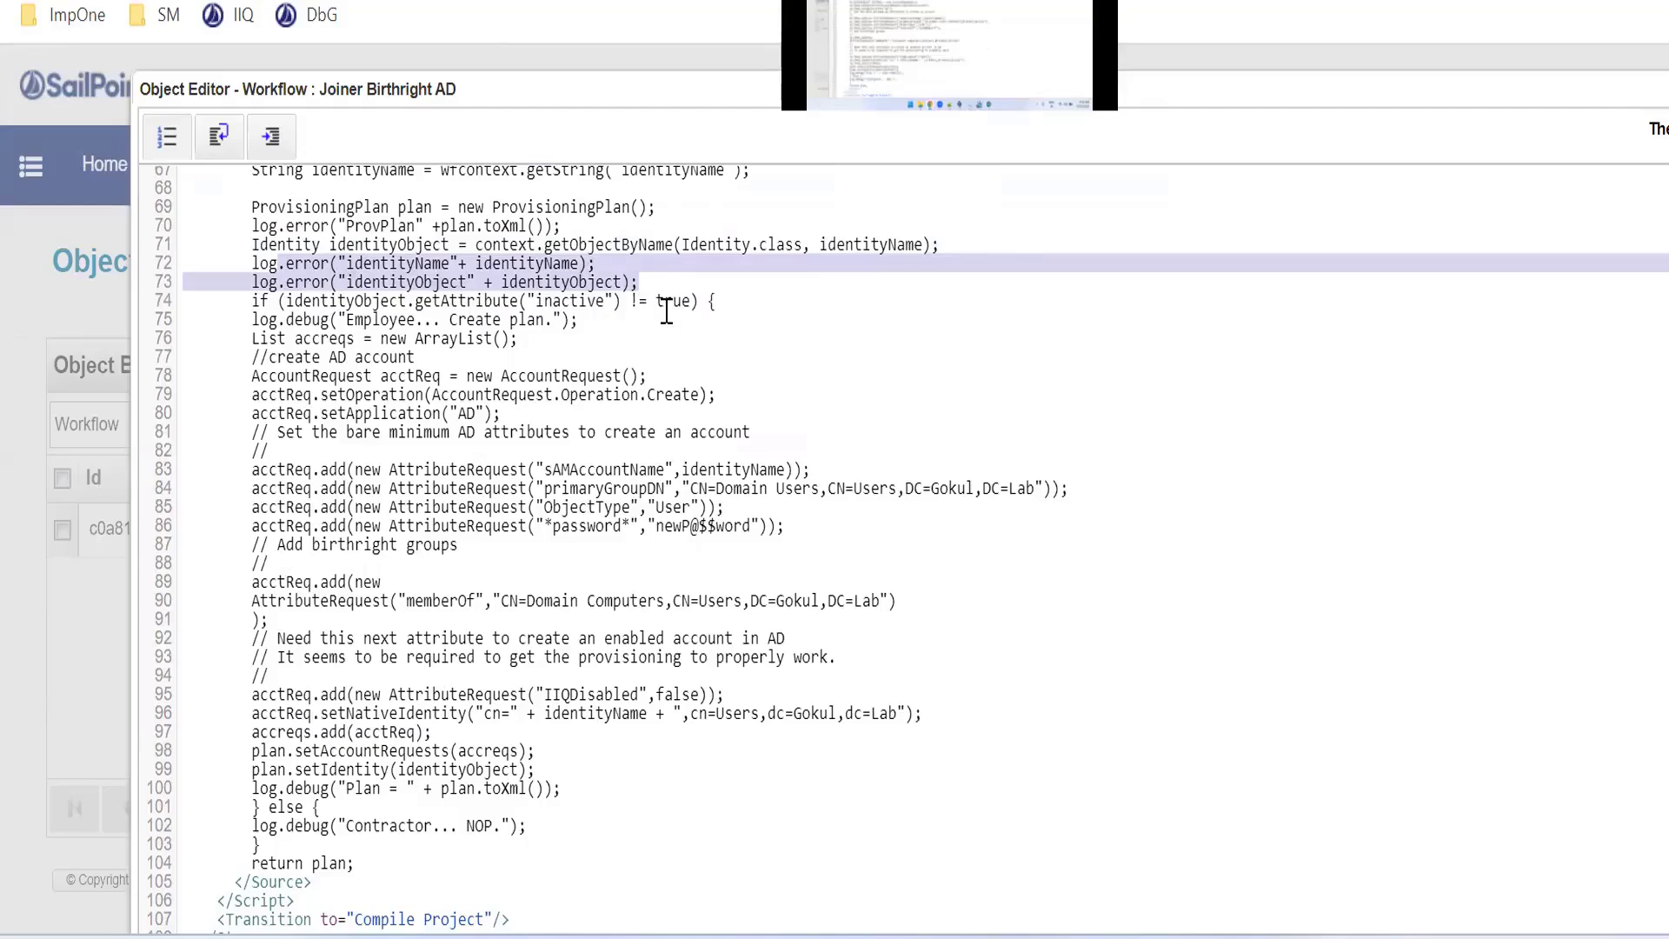
left_click_drag(718, 296, 668, 758)
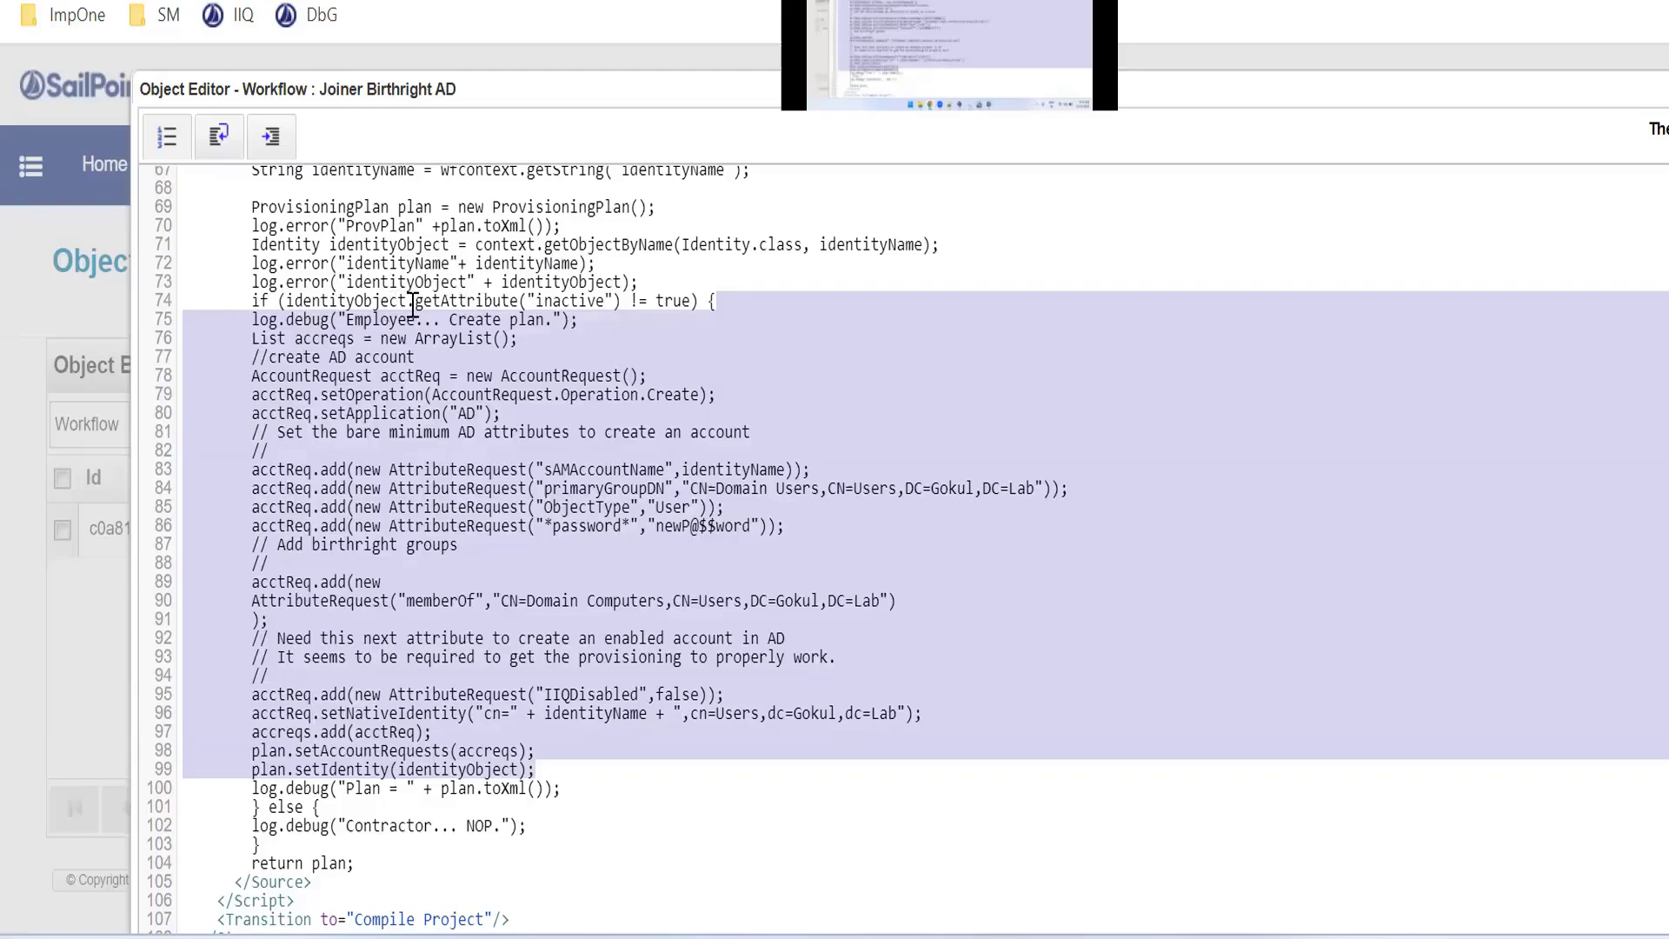
Change the script's condition to check the identity's "location" attribute against Singapore instead of "inactive" against true
double_click(564, 301)
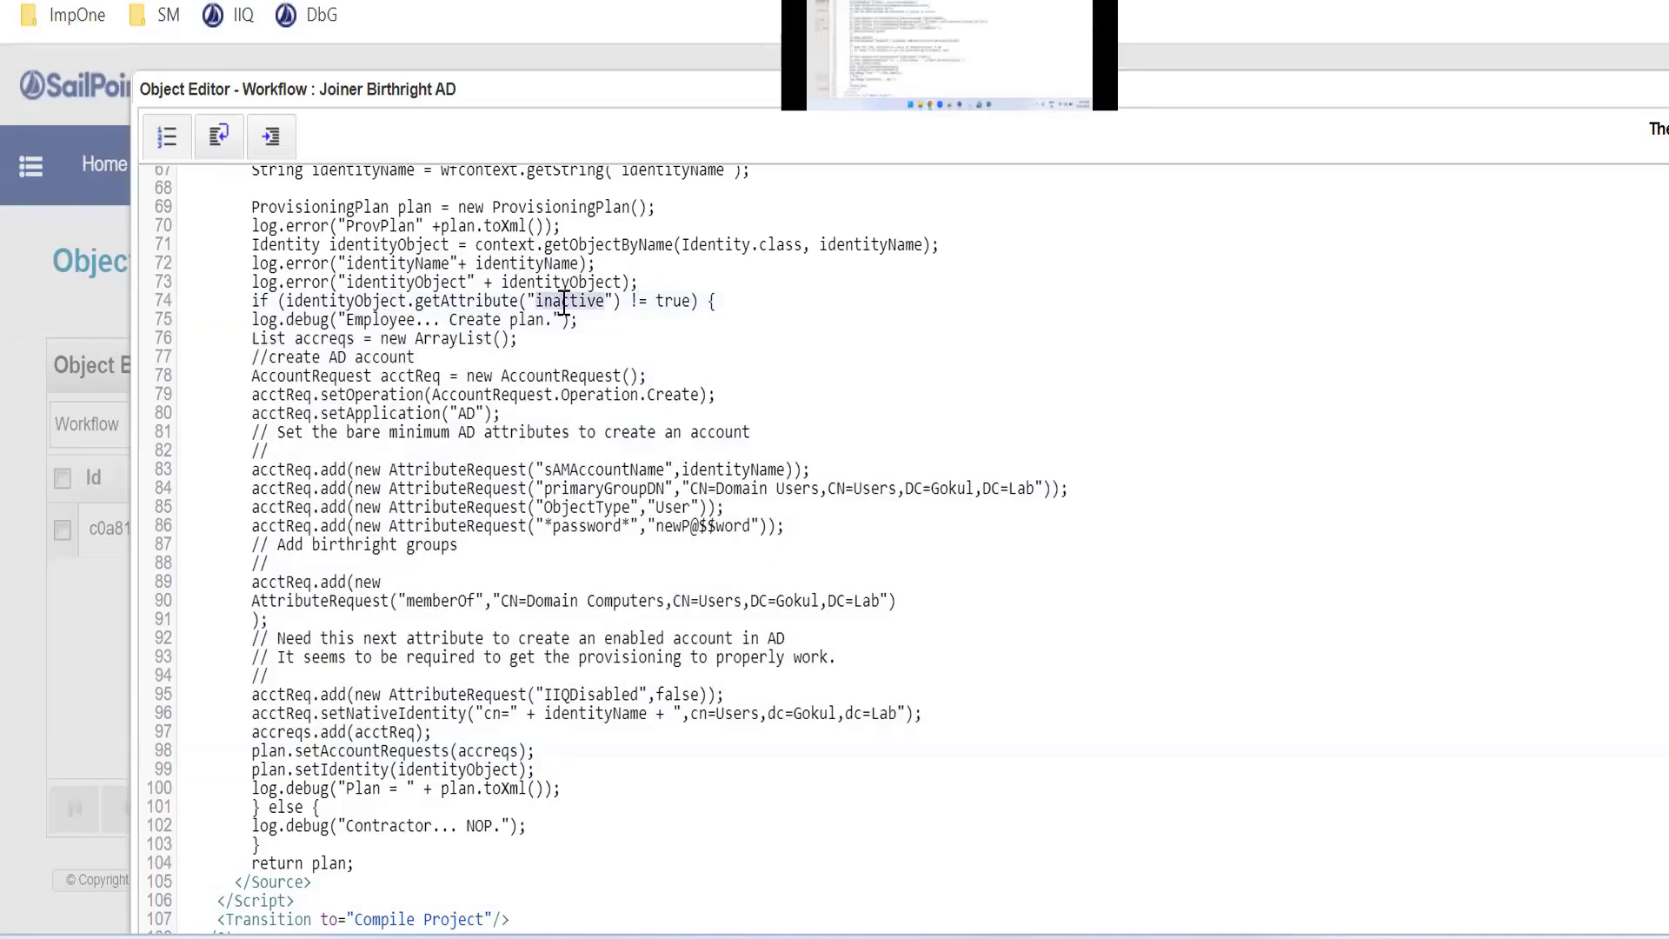
type("location")
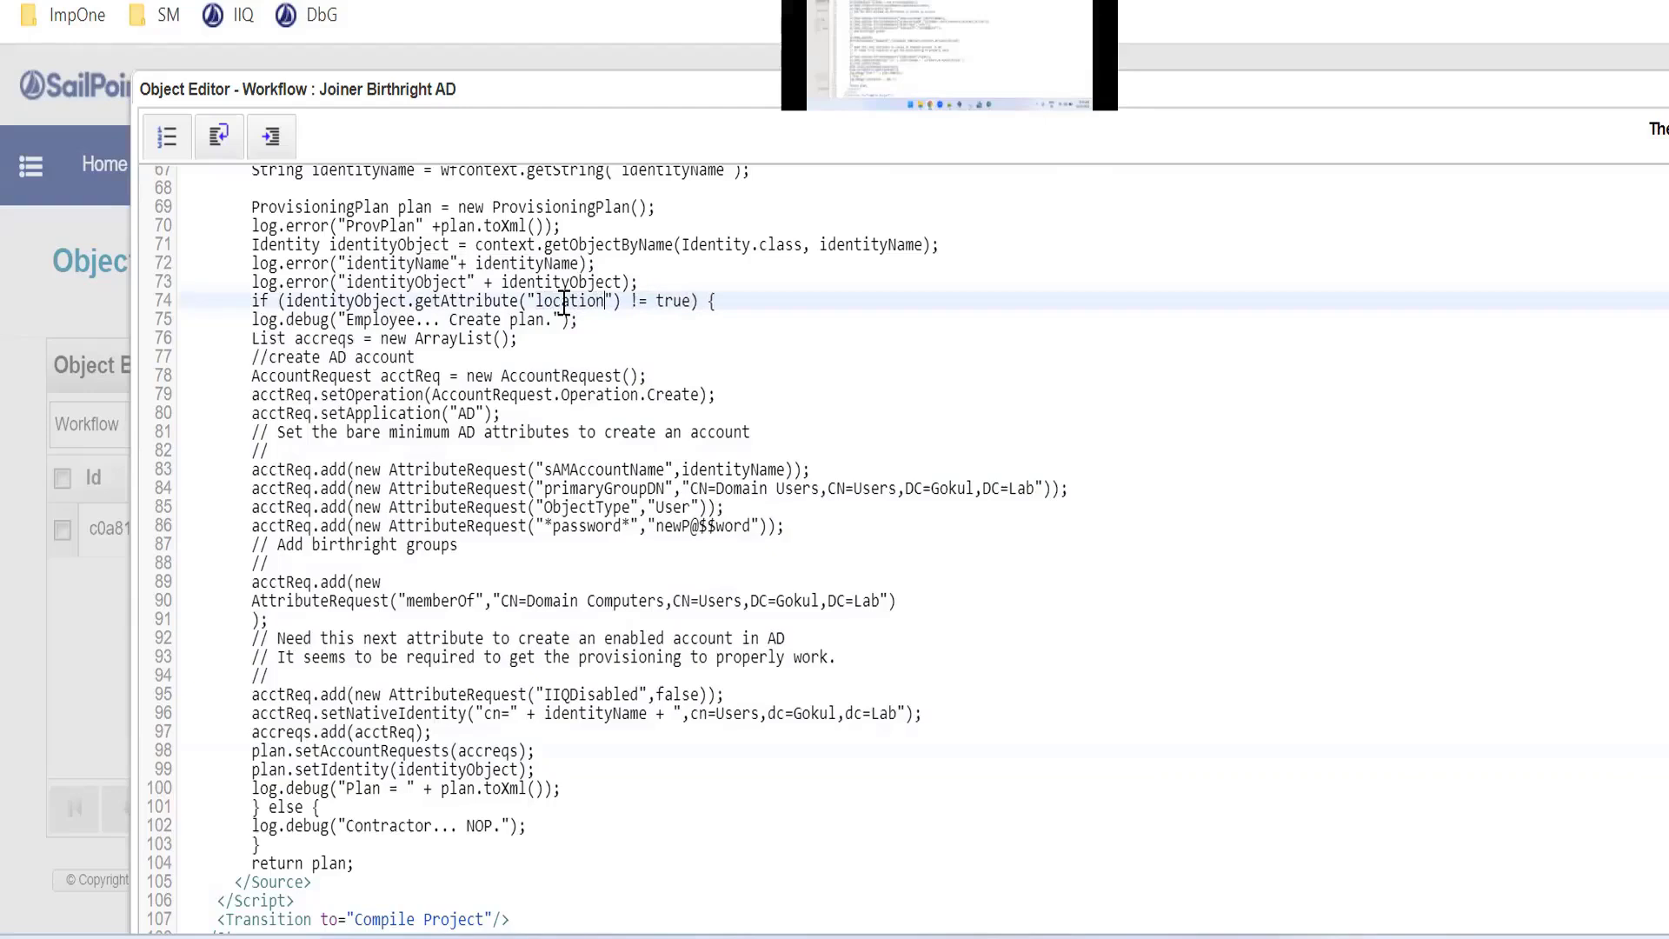
double_click(681, 303)
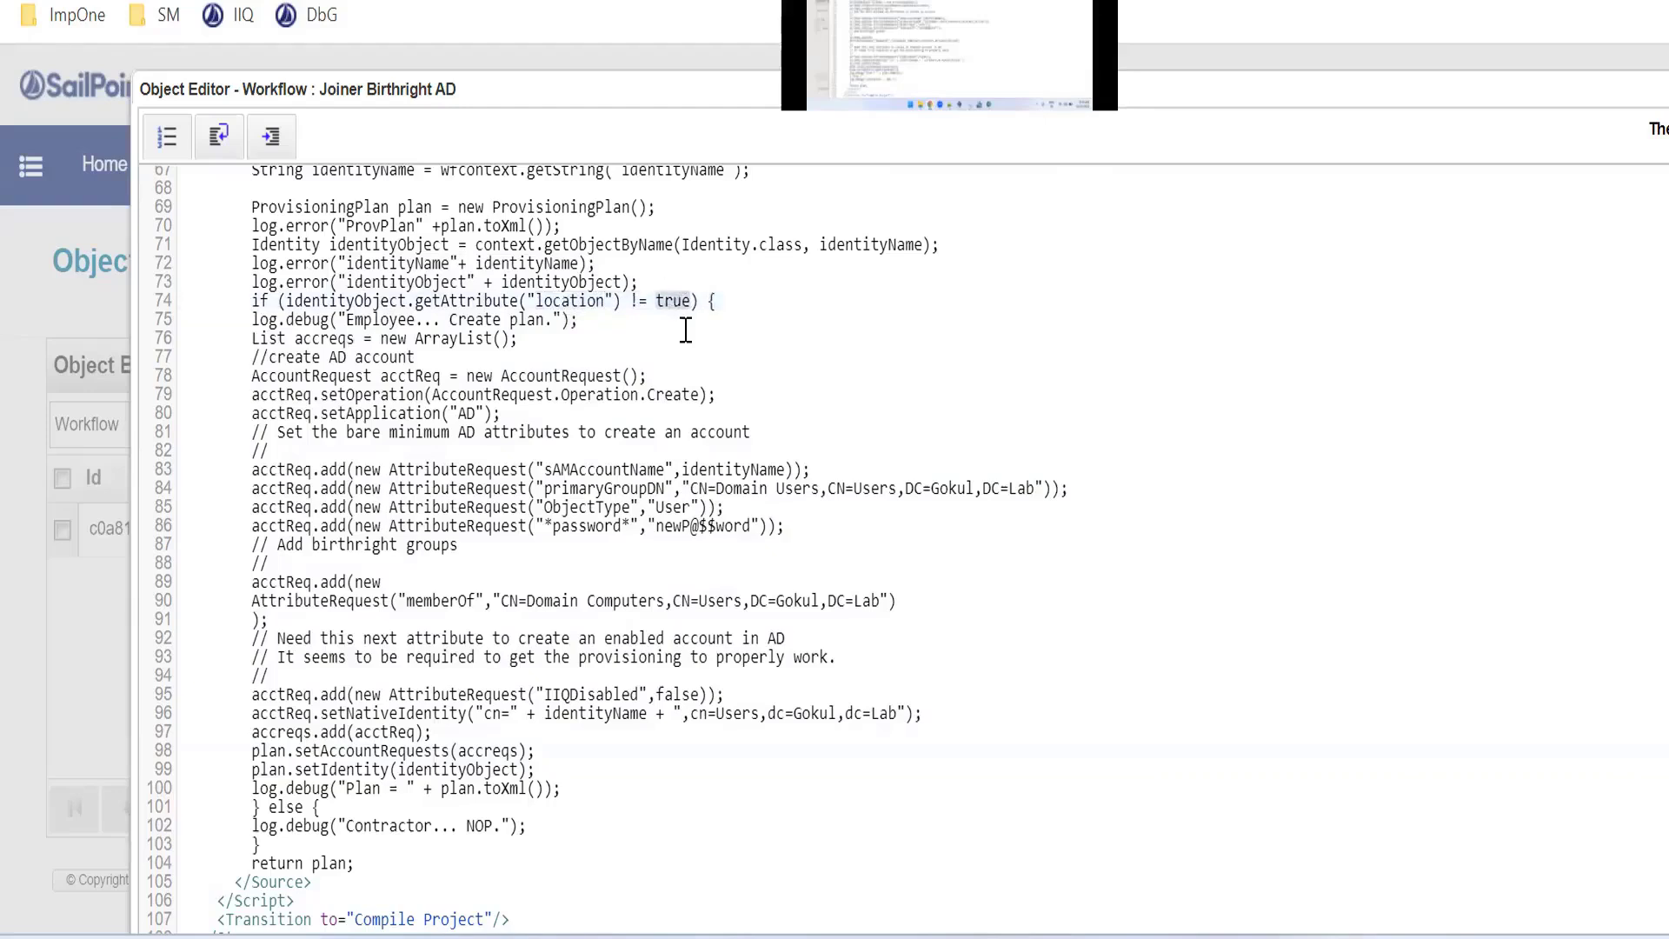
type("A")
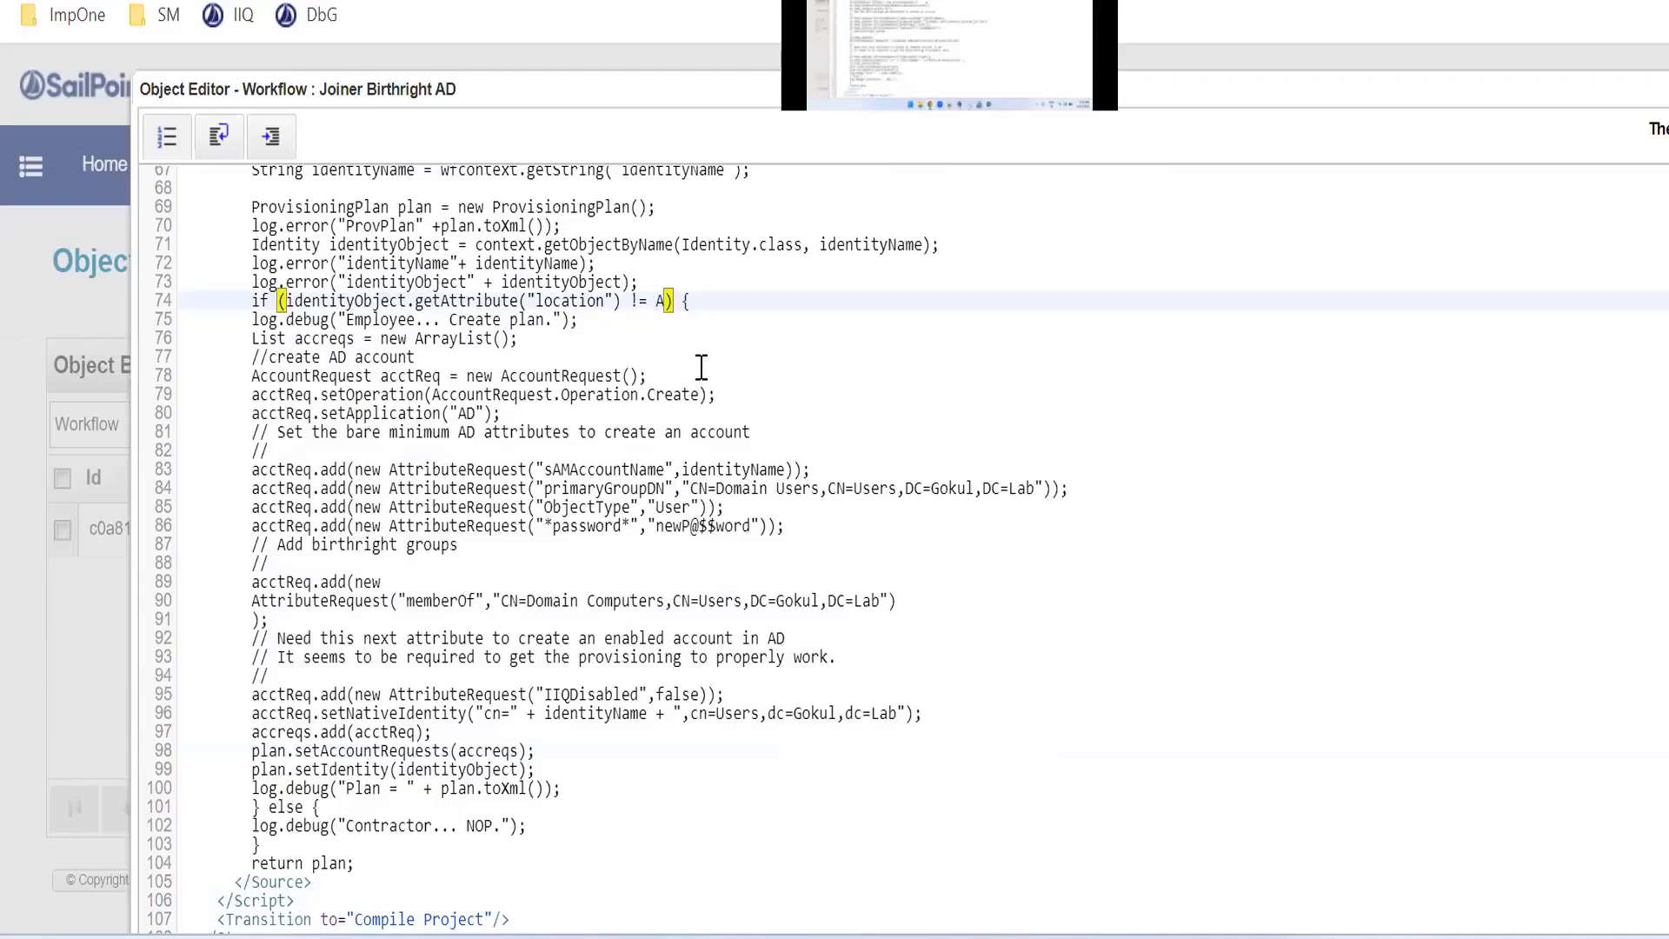
key("BackSpace")
type("Singapore")
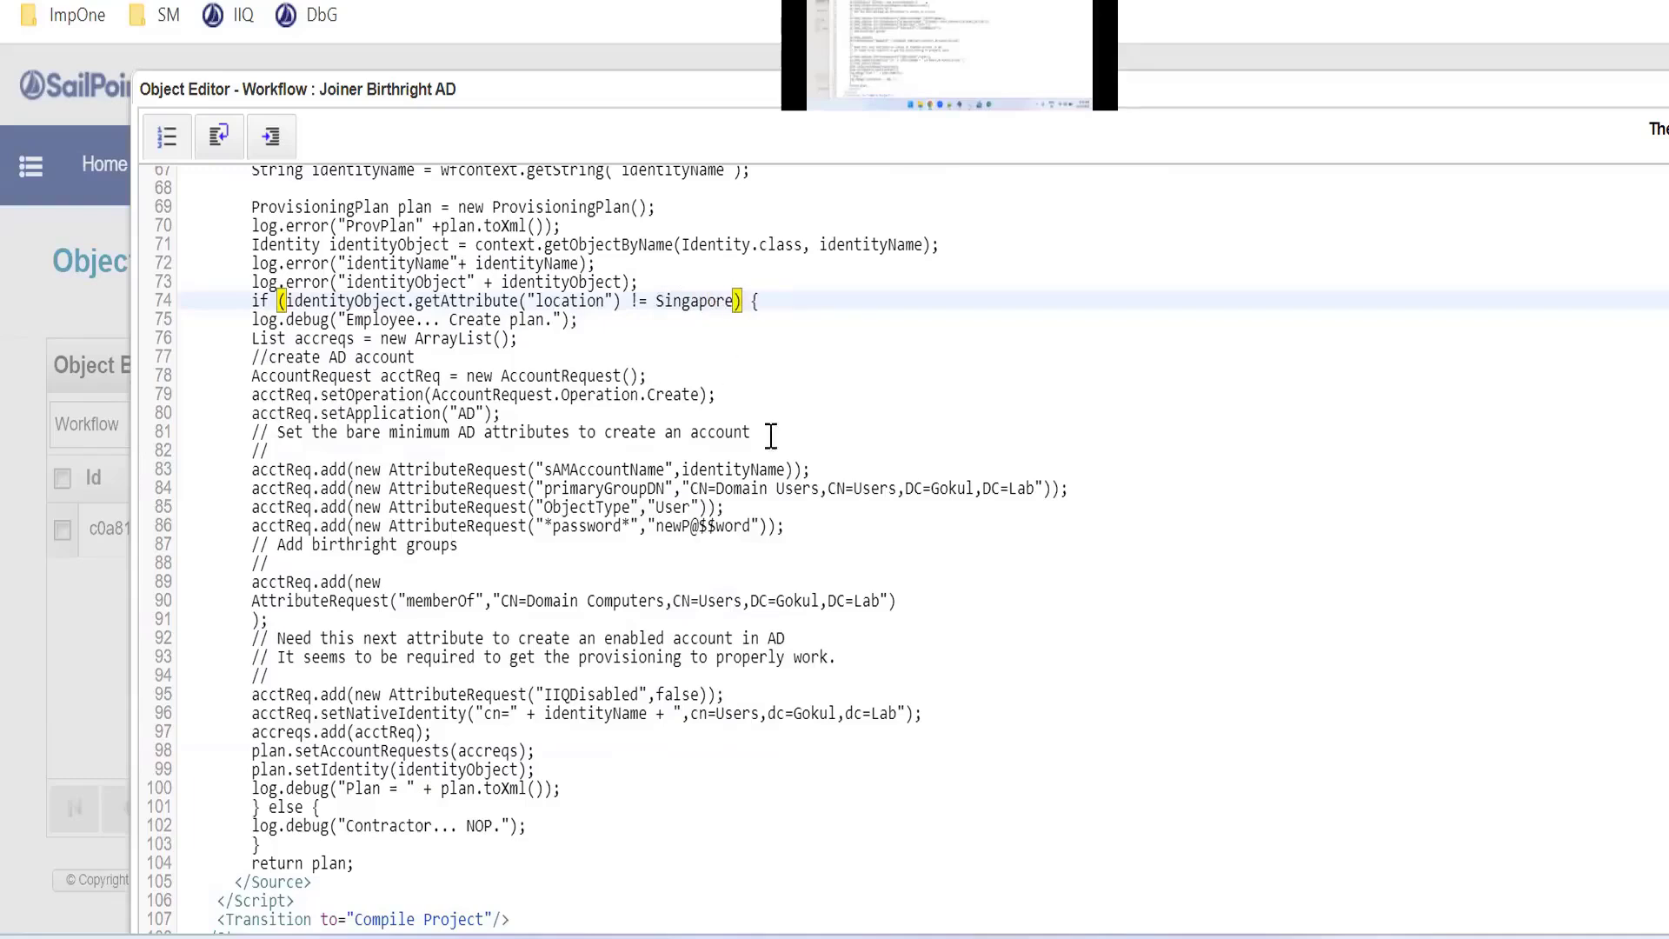